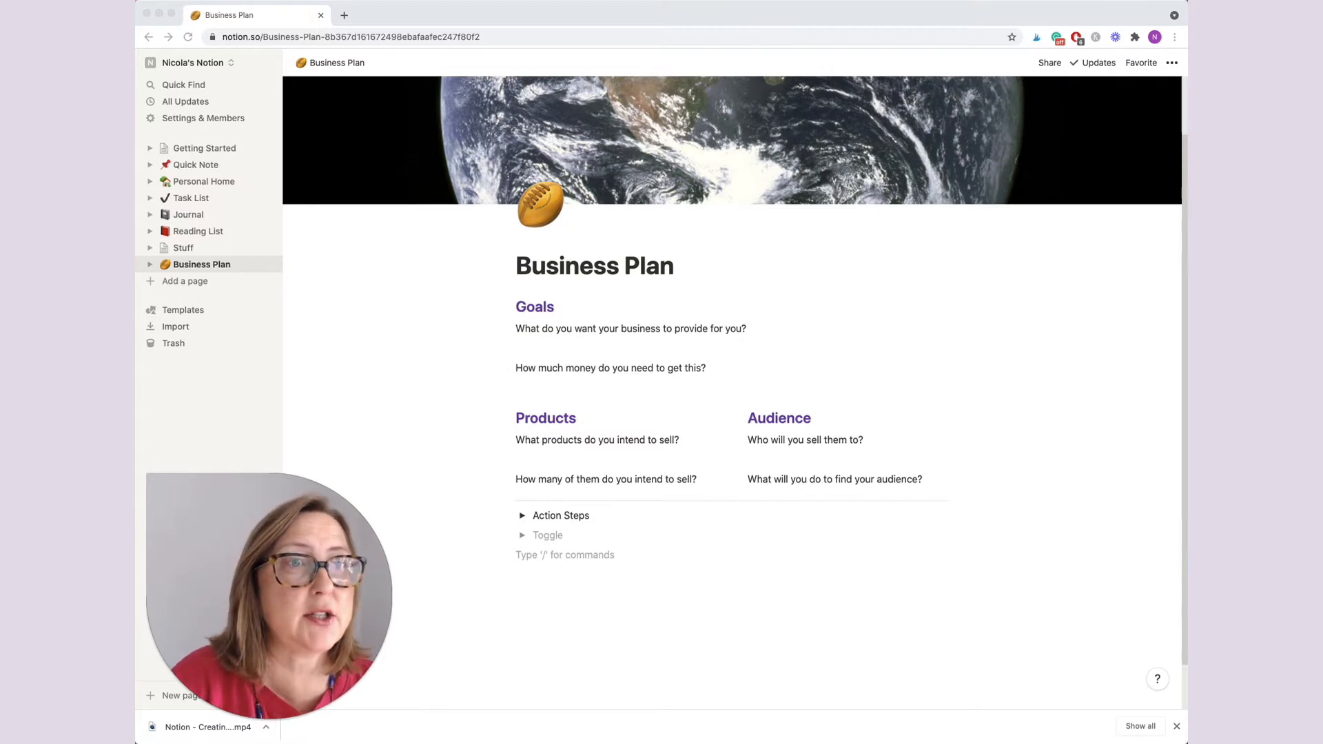
# Step: Expand the Action Steps toggle to view the table inside it, and collapse it again
pyautogui.click(246, 719)
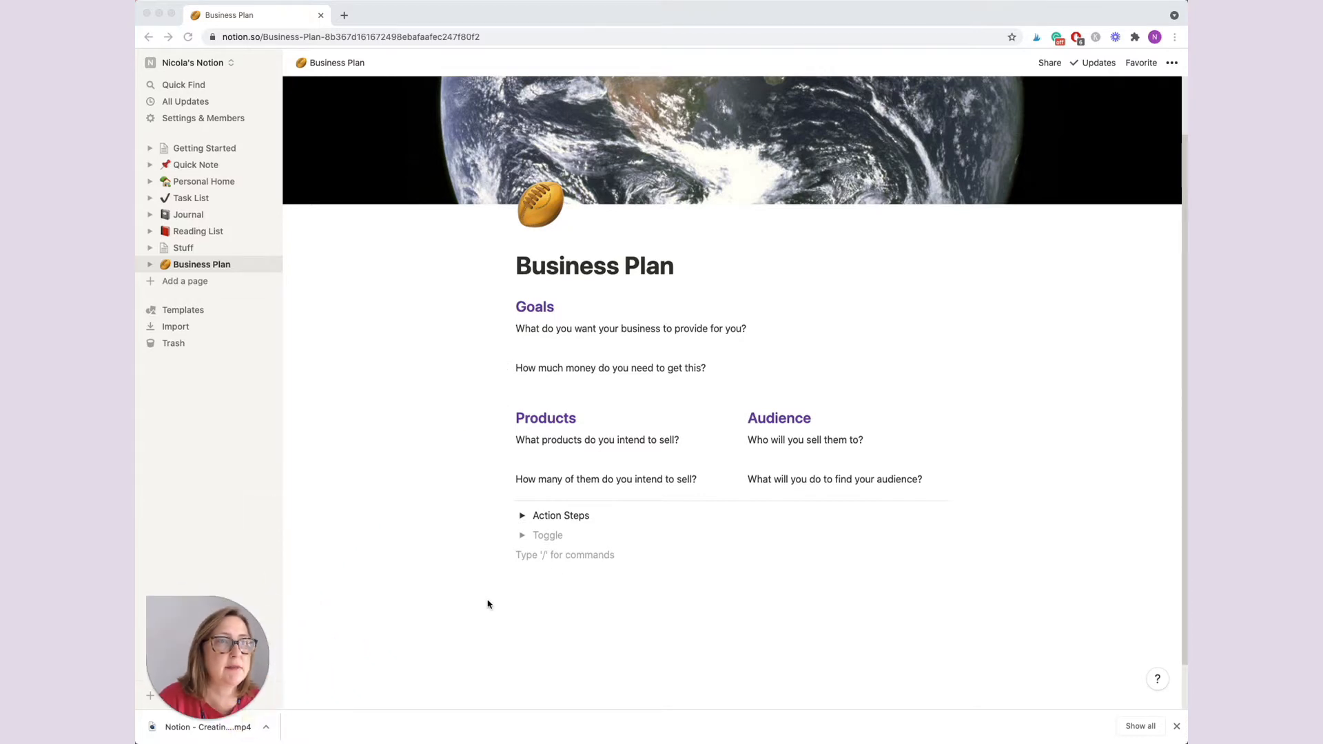
pyautogui.click(521, 518)
pyautogui.click(522, 518)
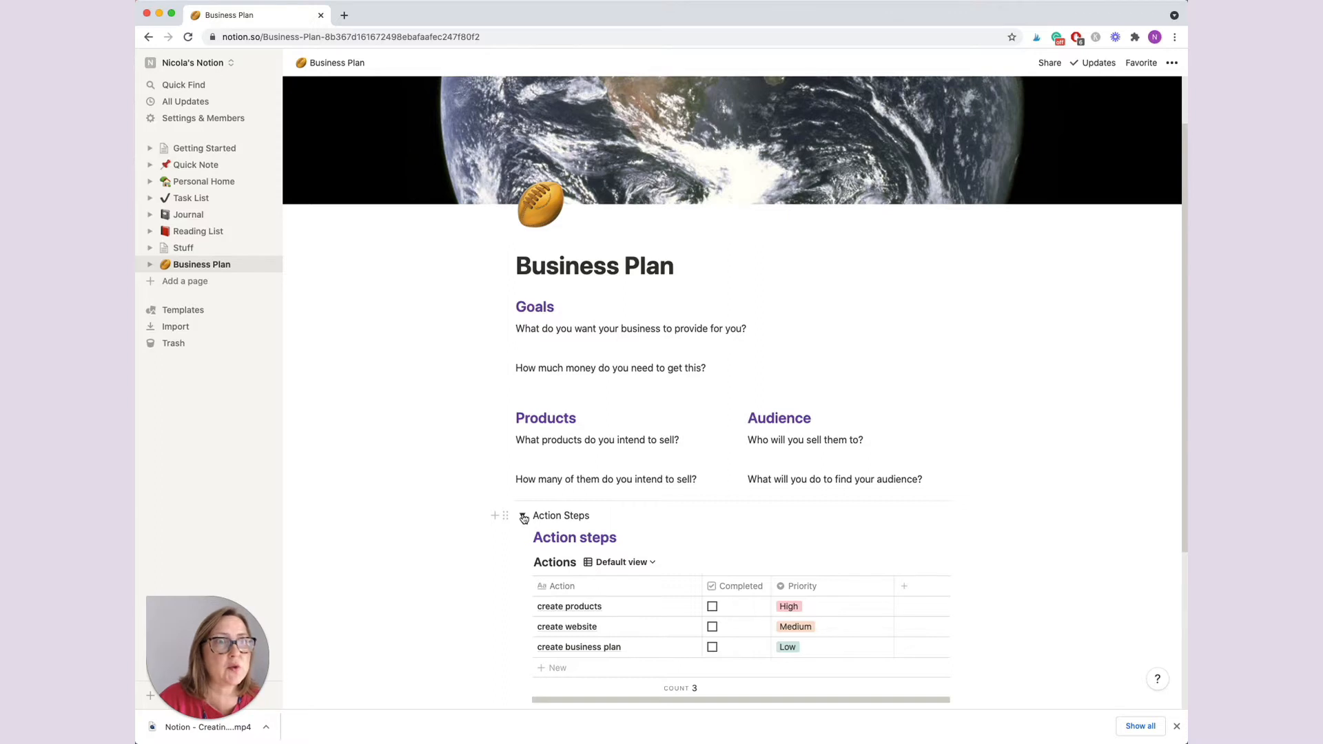
pyautogui.click(523, 518)
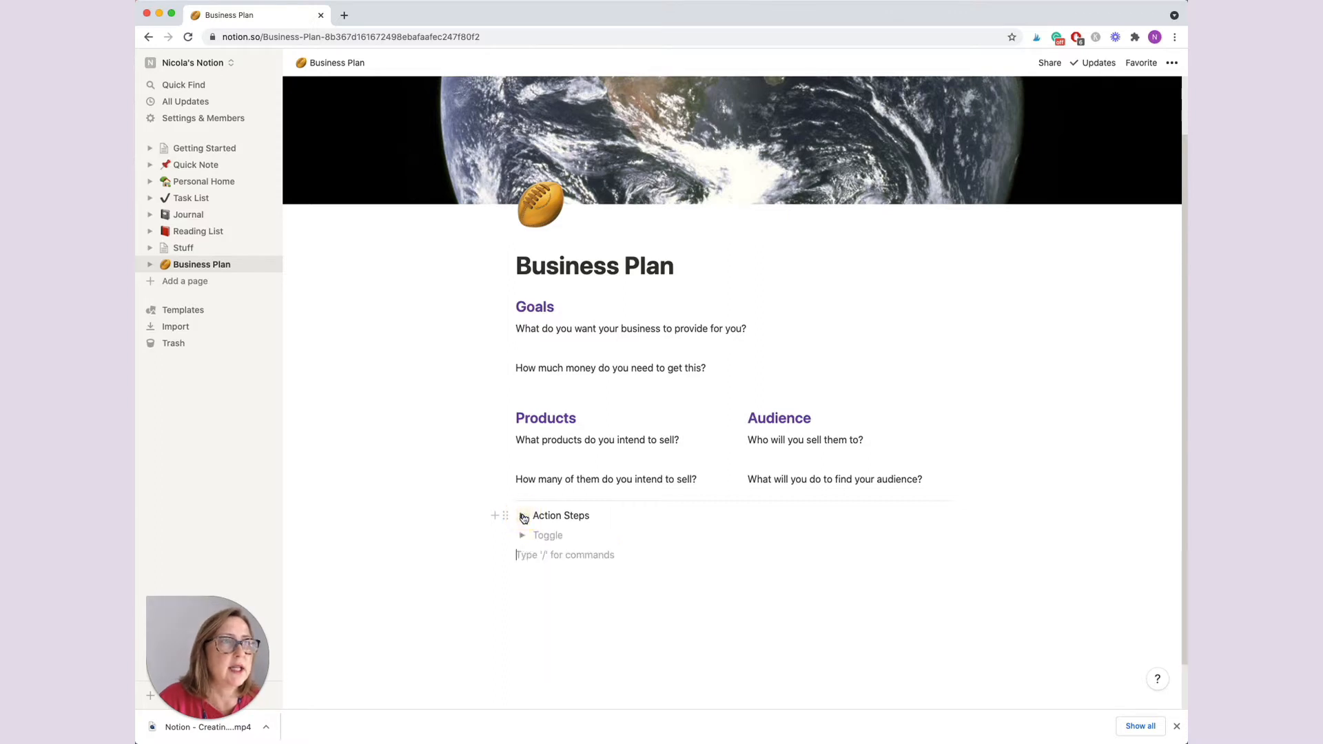
# Step: Insert an inline table in the empty block below the toggles and title it "Habit Tracker [date]"
pyautogui.click(524, 554)
pyautogui.click(493, 556)
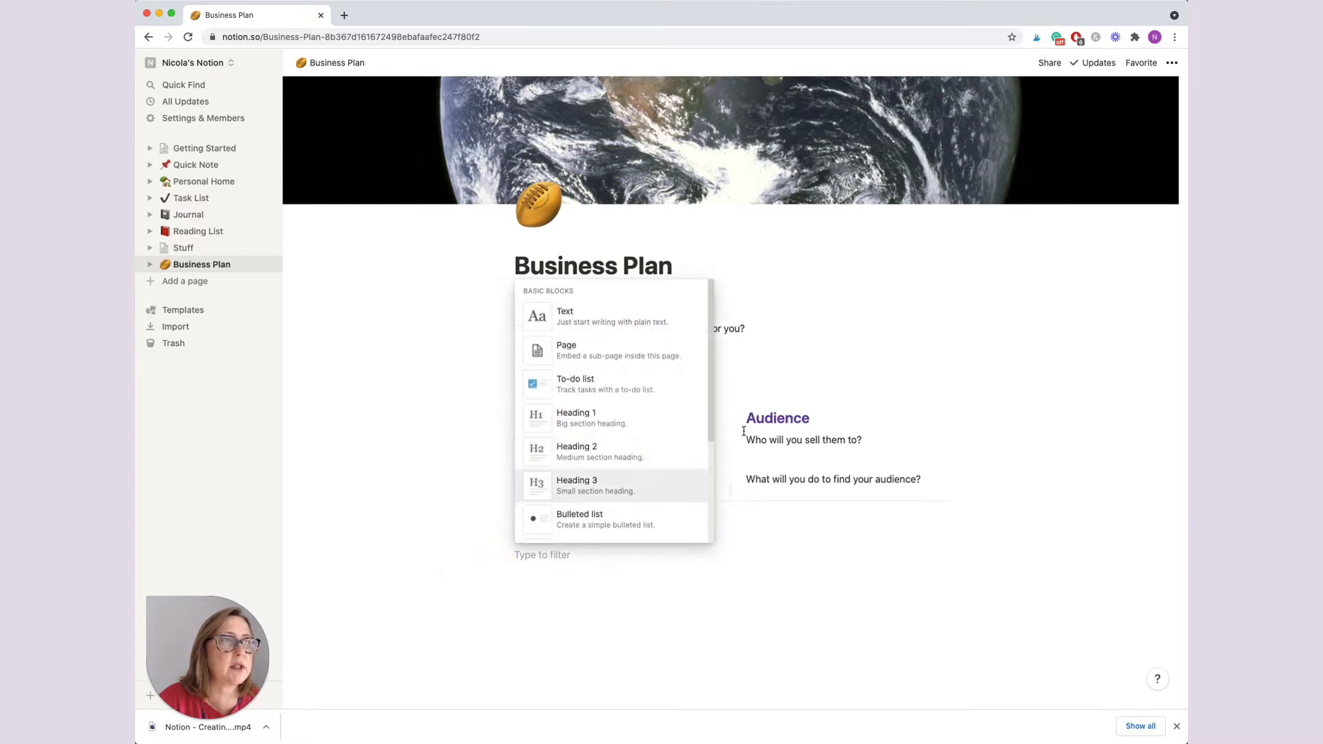
pyautogui.moveTo(710, 396); pyautogui.dragTo(710, 572)
pyautogui.moveTo(710, 401); pyautogui.dragTo(711, 408)
pyautogui.click(554, 400)
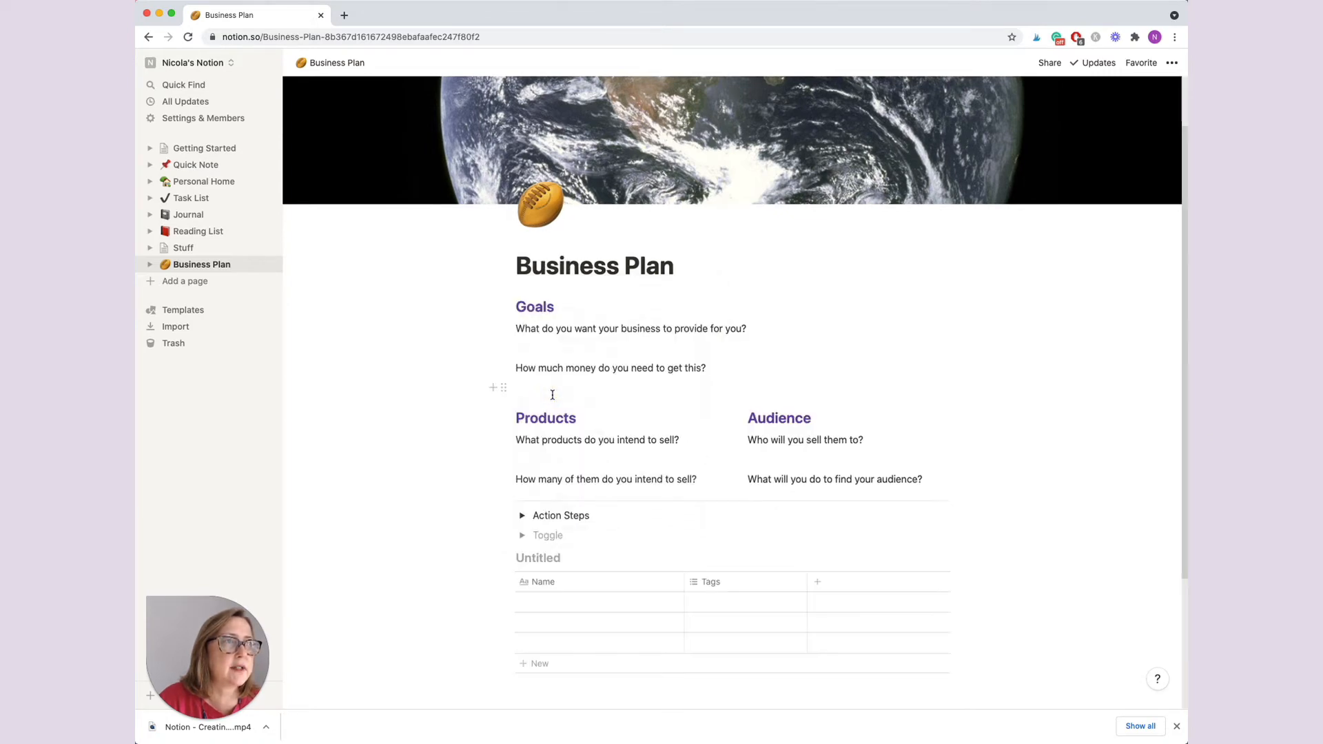
pyautogui.write('Habit Tracker [date')
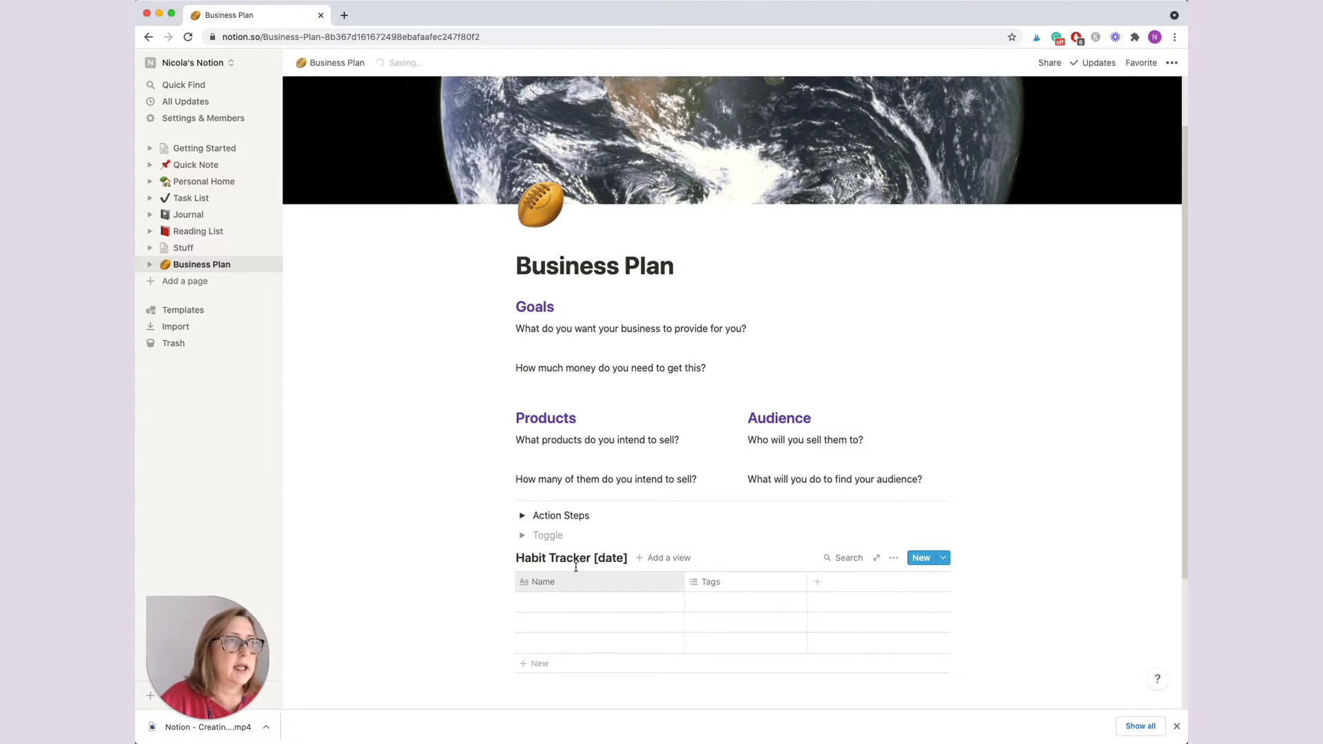
# Step: Rename the Tags column of the habit tracker to "Days" and change its property type to Select
pyautogui.click(734, 604)
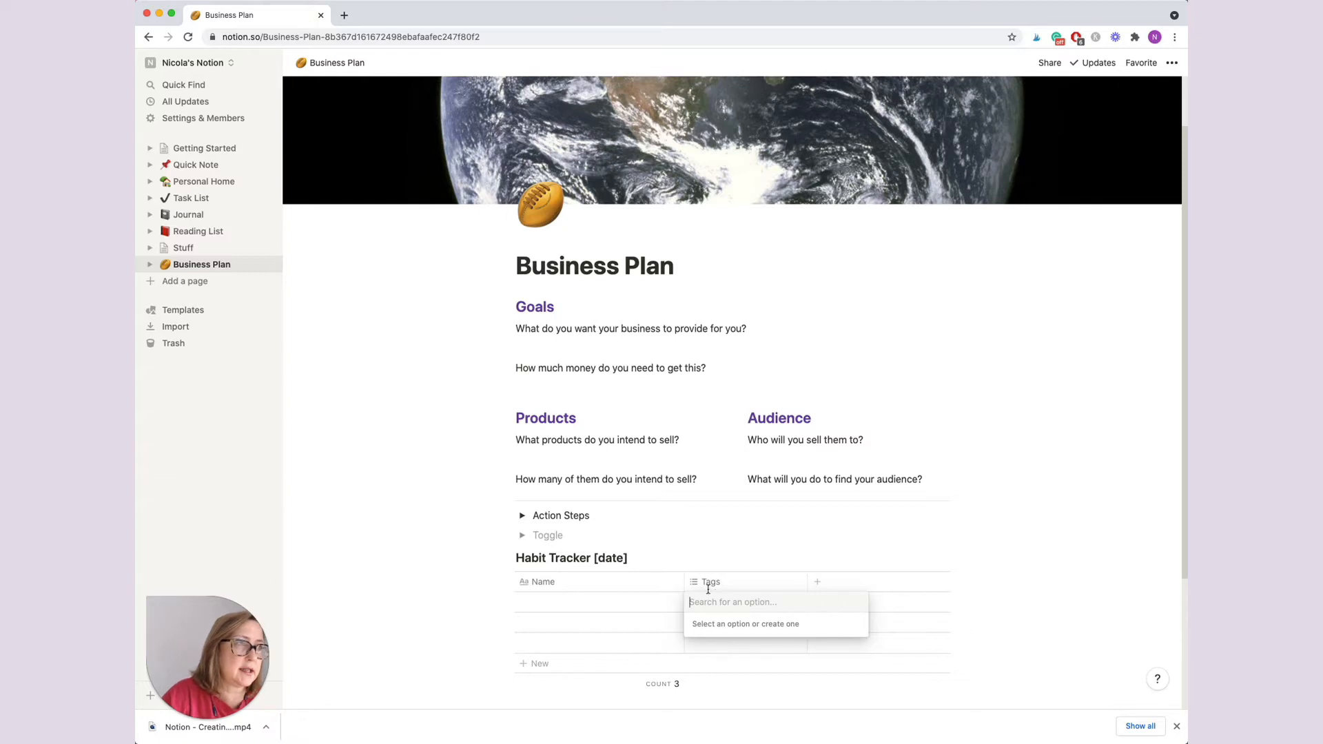
pyautogui.click(721, 583)
pyautogui.click(716, 582)
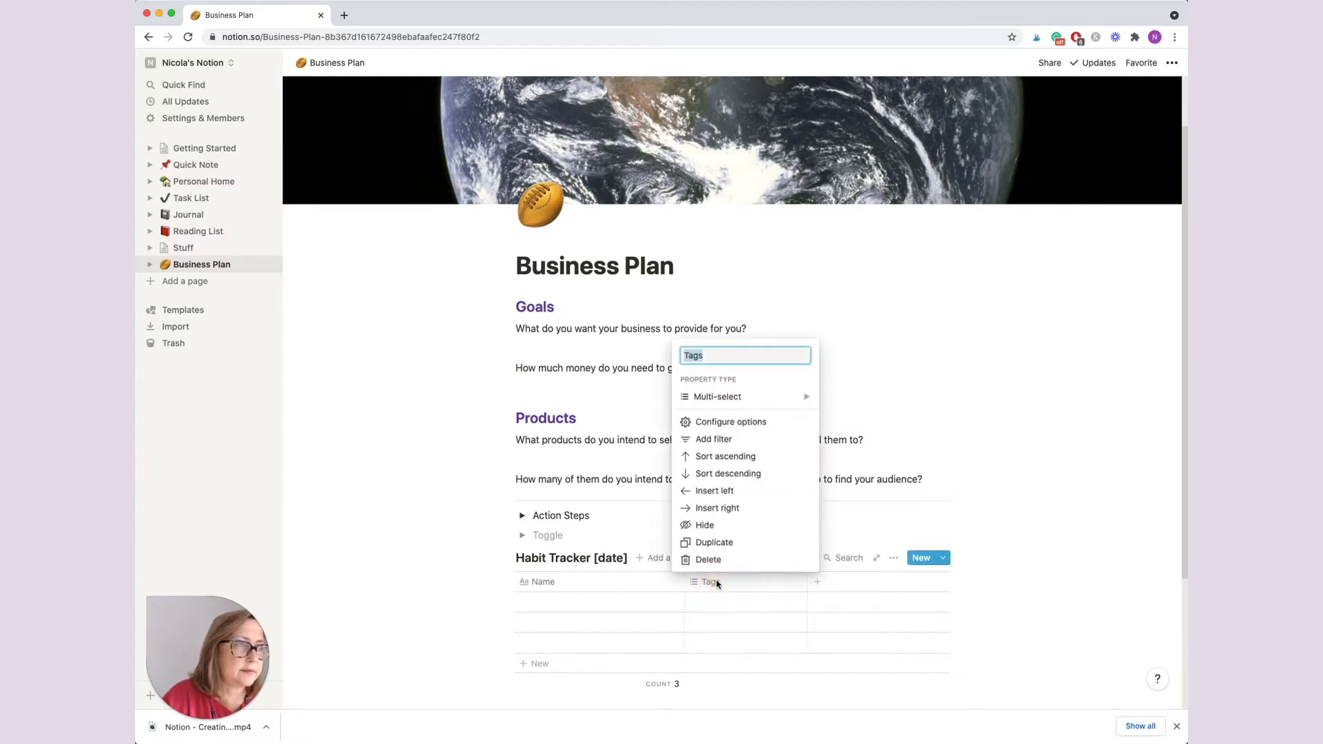
pyautogui.write('Day')
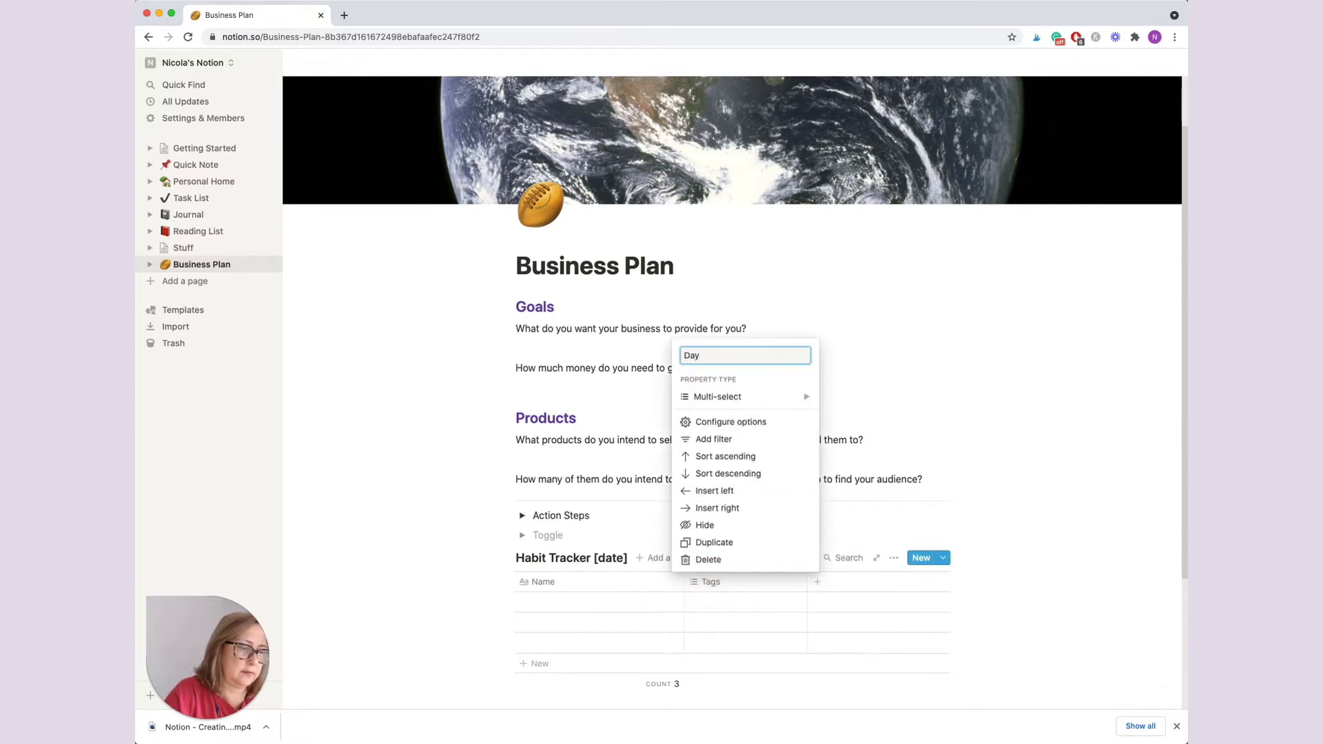
pyautogui.moveTo(808, 398)
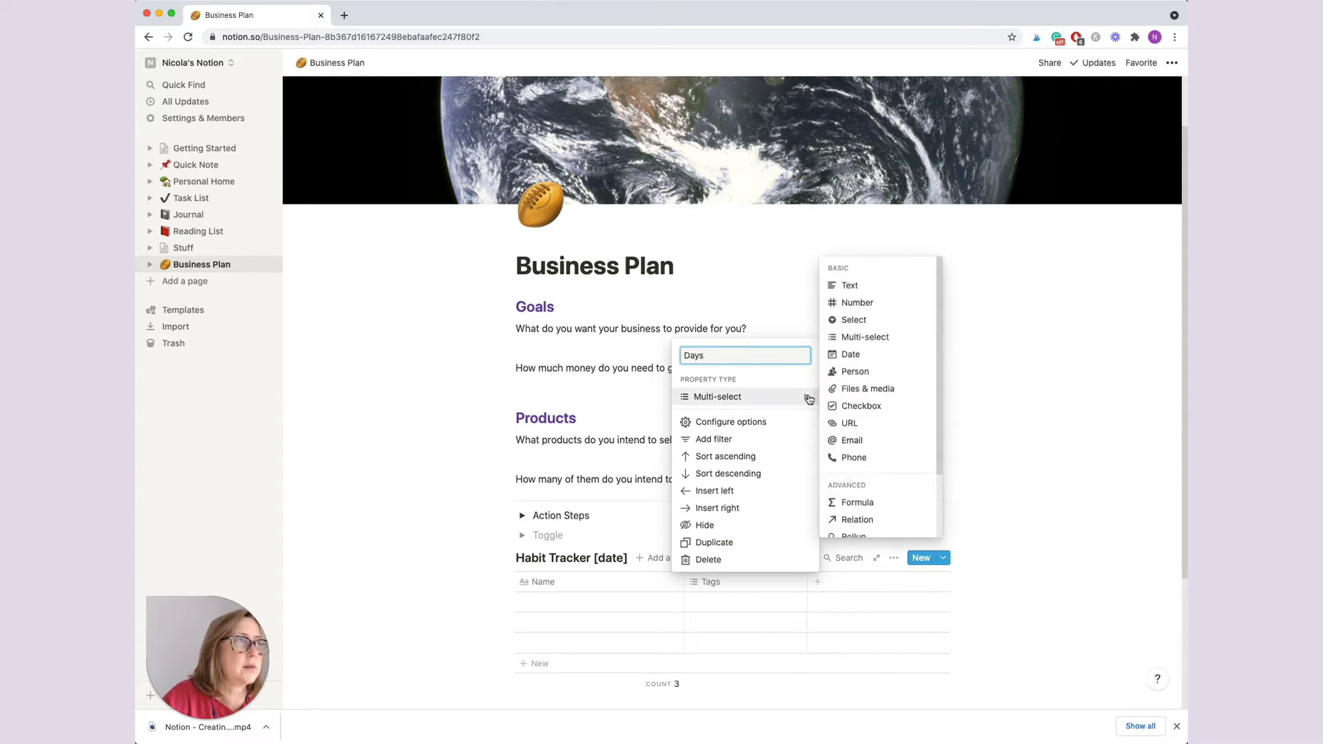
pyautogui.click(867, 322)
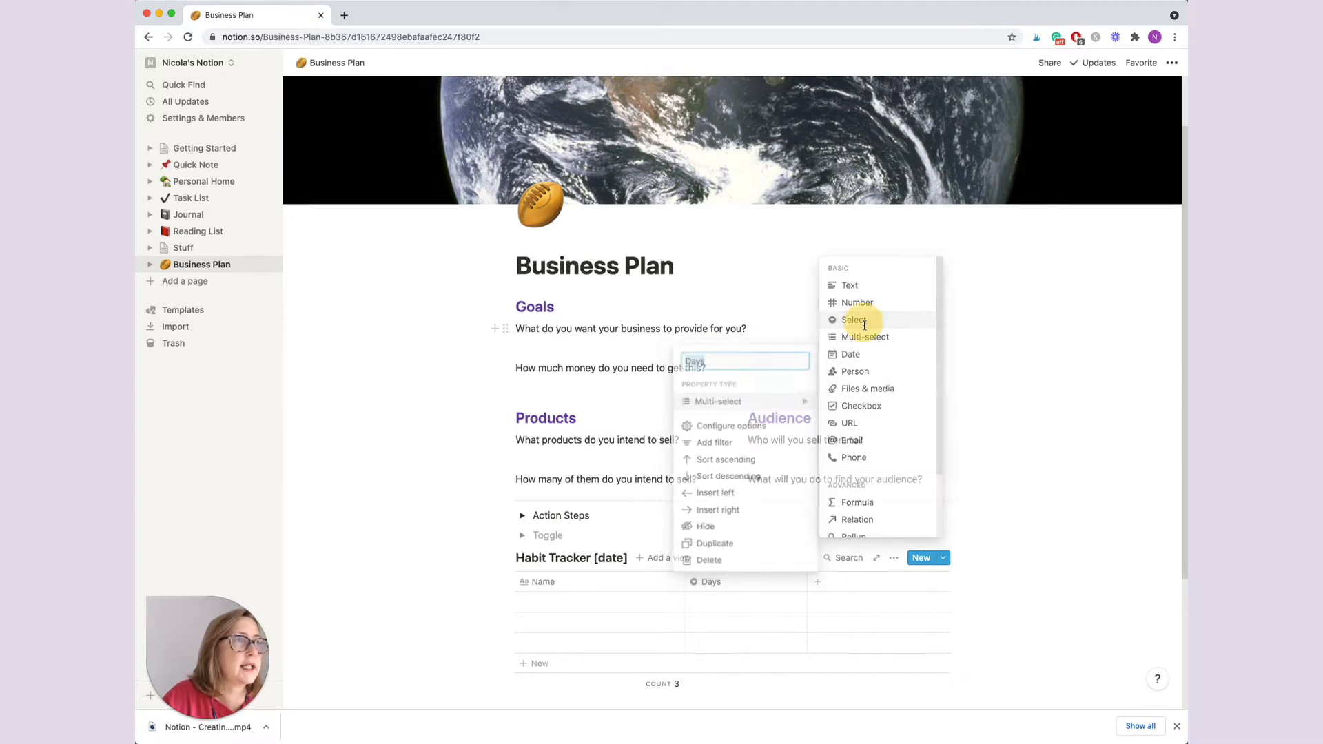
# Step: Create the Days options Monday and Tuesday in the first and second rows of the habit tracker
pyautogui.click(709, 600)
pyautogui.write('Monday')
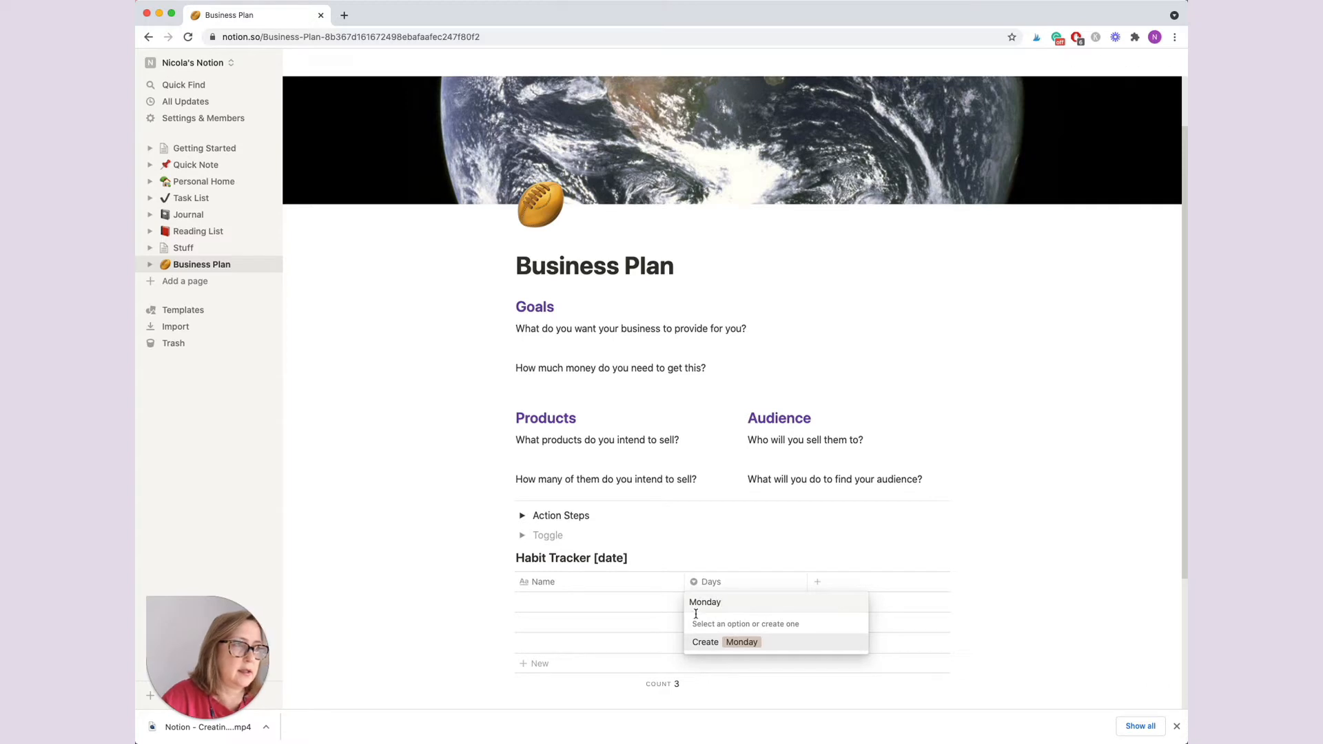
pyautogui.press('Return')
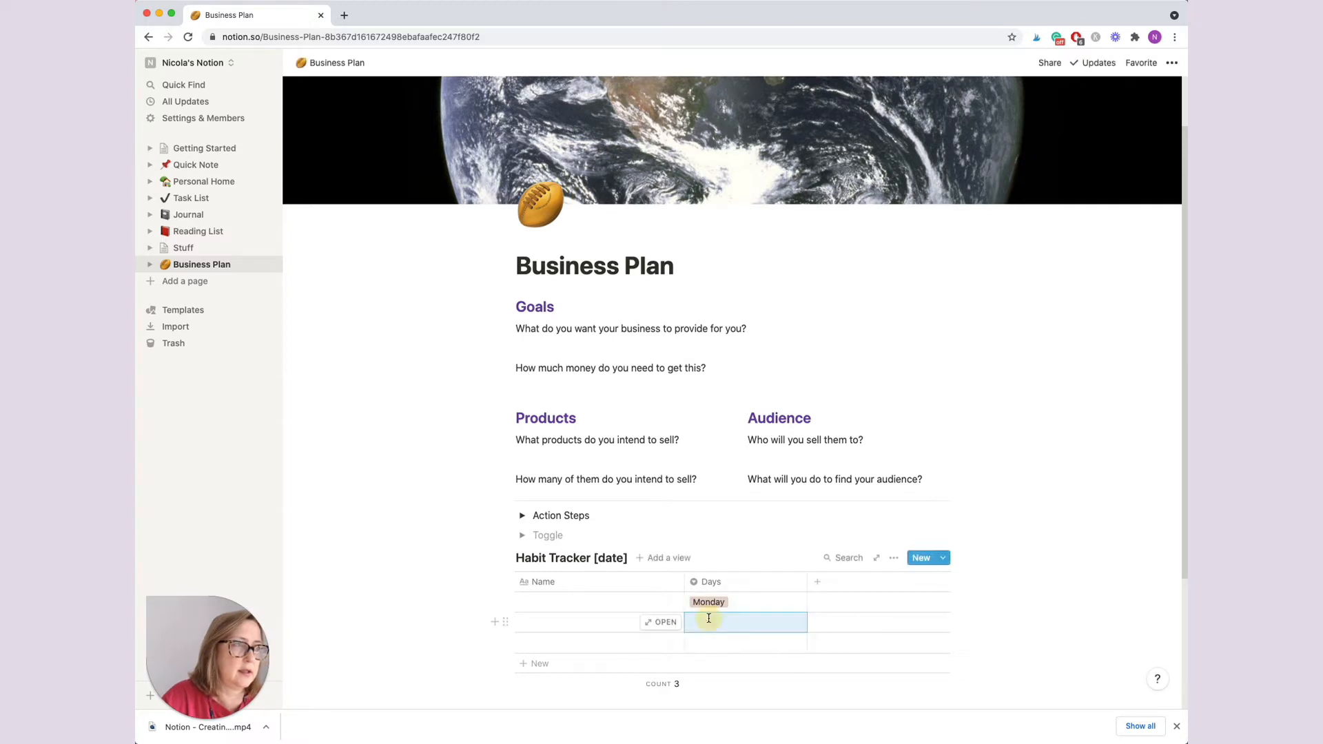
pyautogui.click(699, 623)
pyautogui.write('Tuesda')
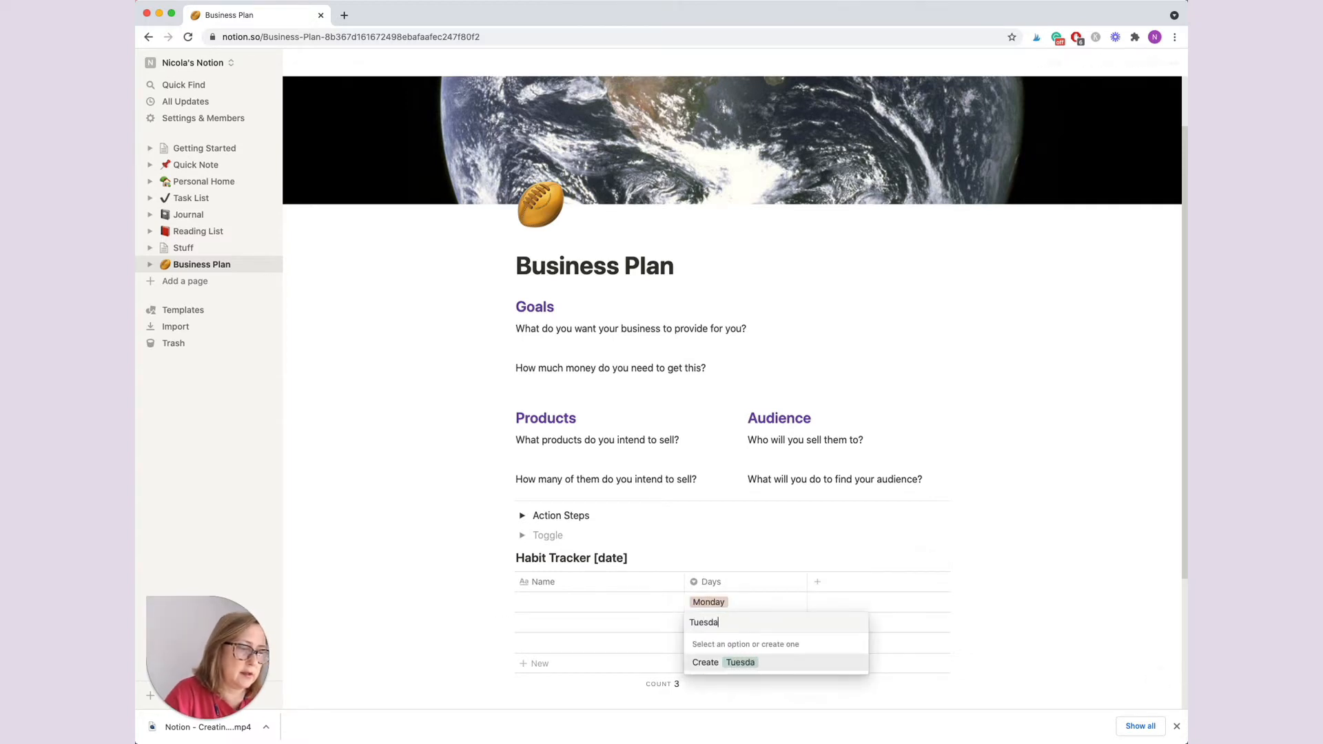
pyautogui.write('y')
pyautogui.press('Return')
# Step: Create the Days option Wednesday in the third row of the habit tracker
pyautogui.click(716, 642)
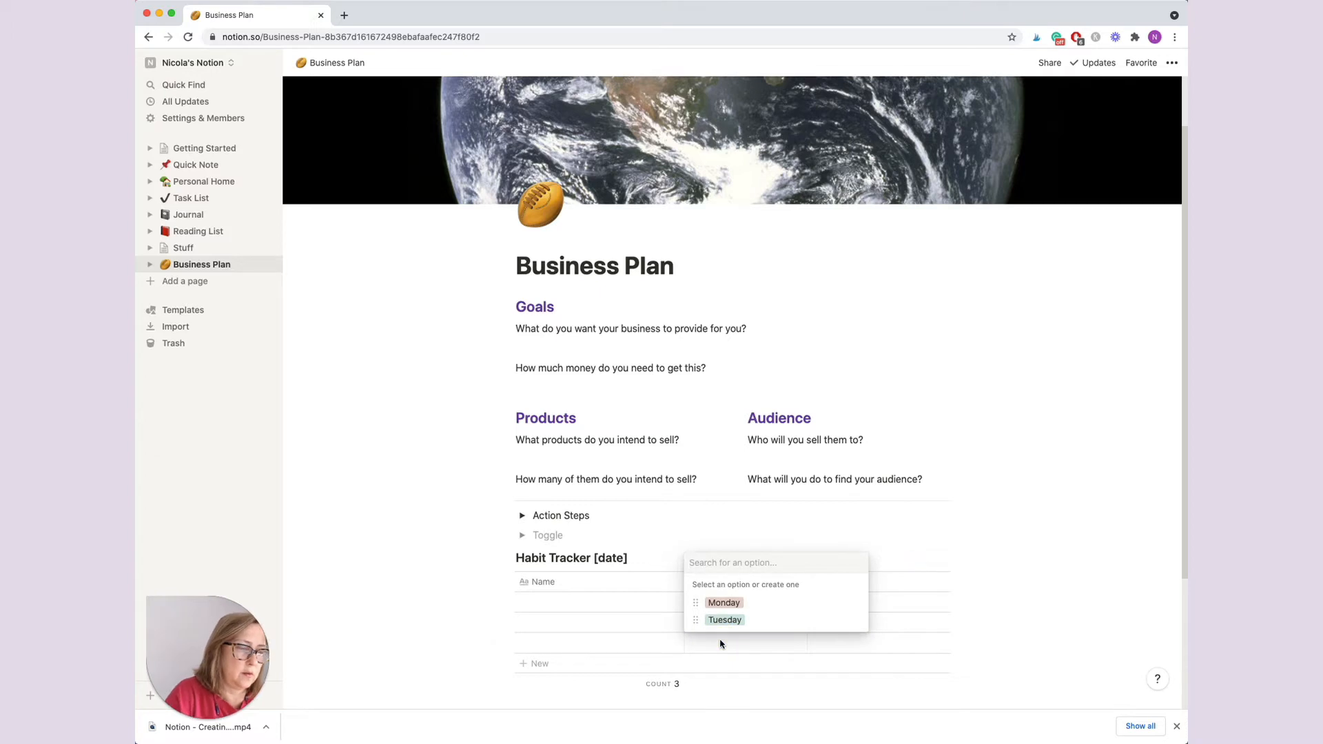
pyautogui.write('W')
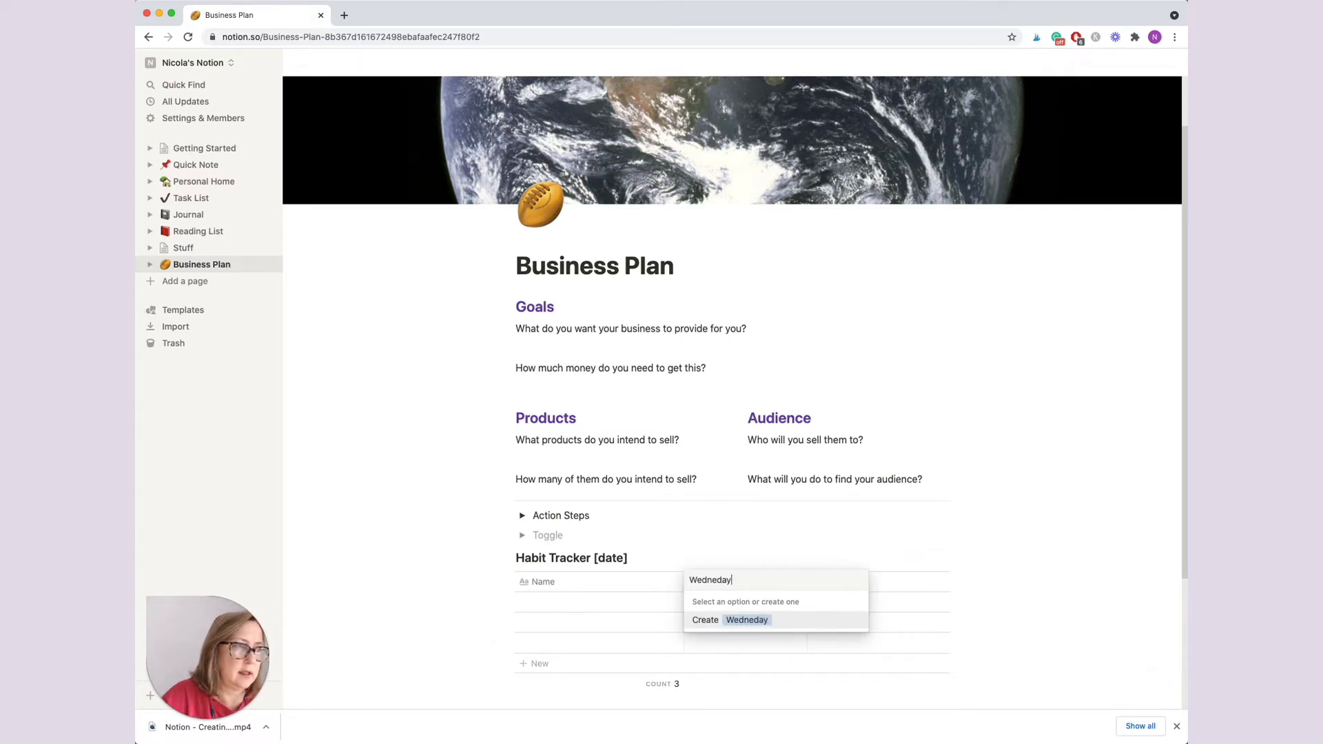
pyautogui.write('edneday')
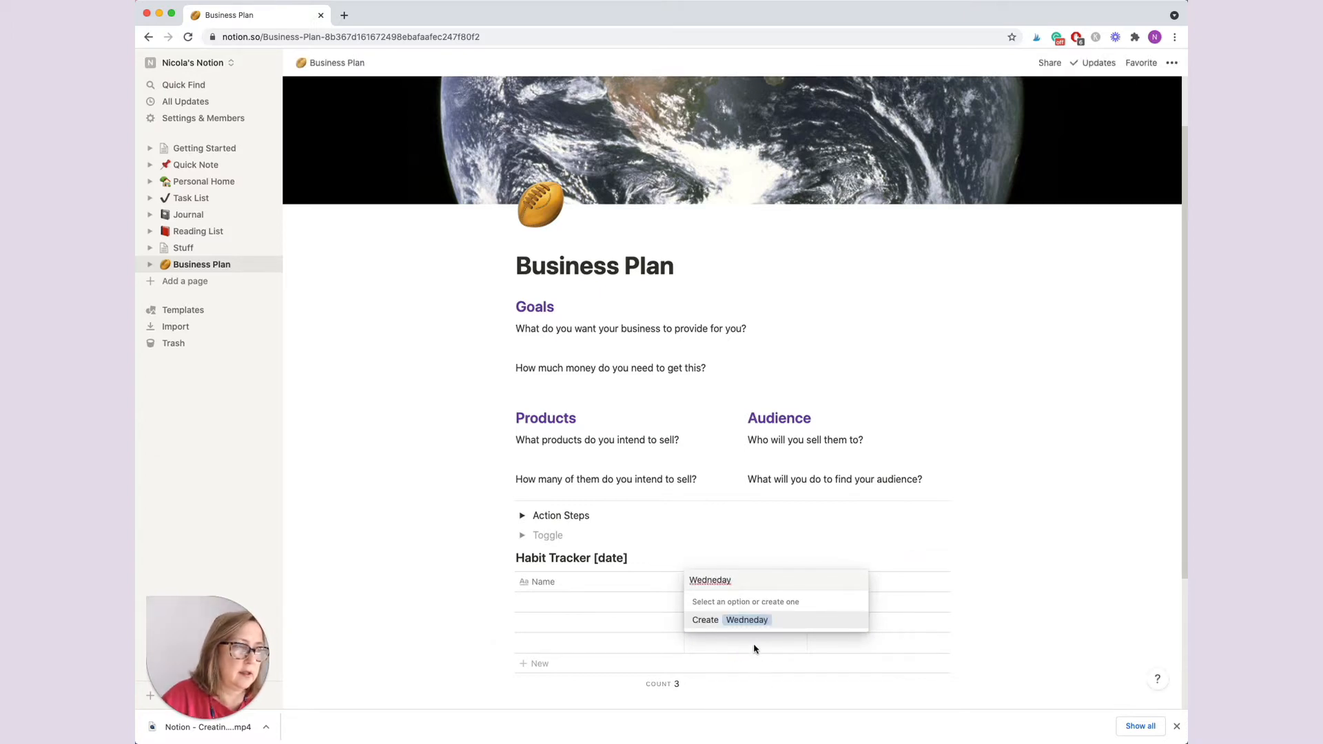
pyautogui.click(715, 581)
pyautogui.write('s')
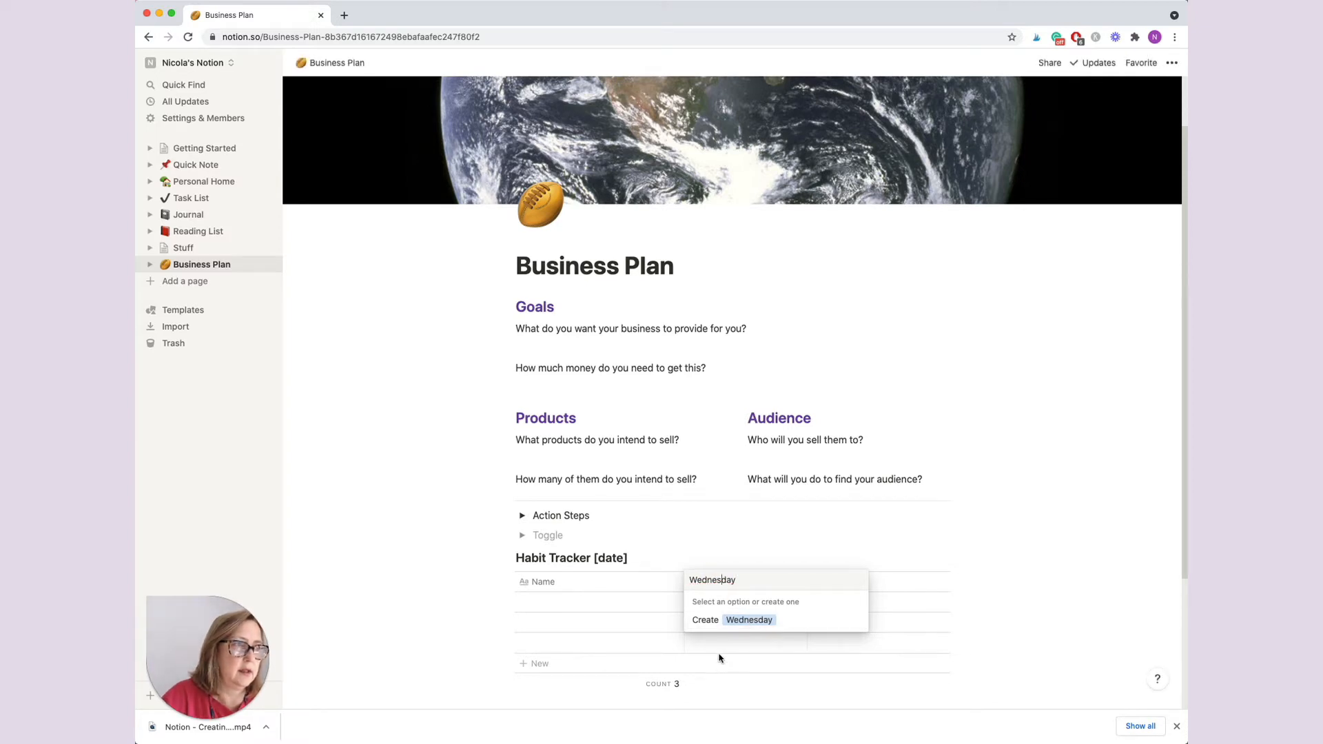
pyautogui.click(701, 618)
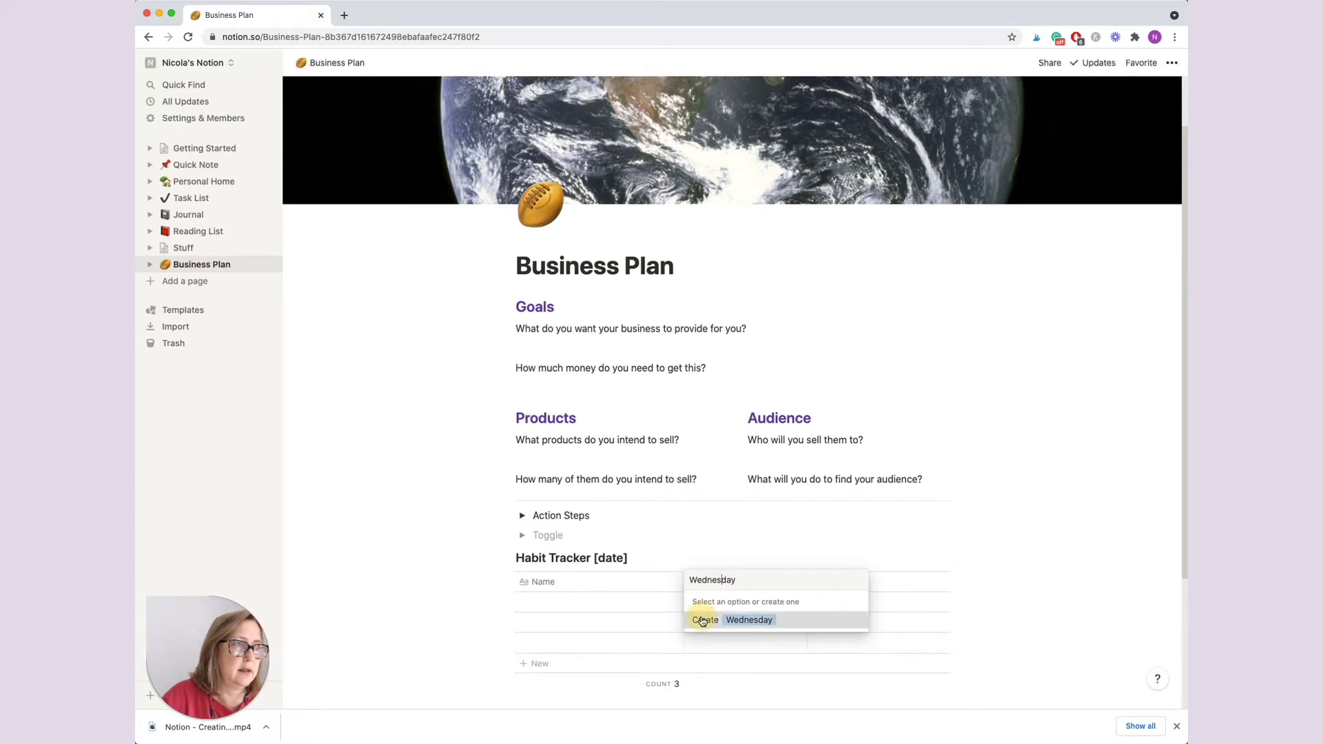
# Step: Add a fourth row to the habit tracker and create the option Thursday in its Days cell
pyautogui.click(712, 663)
pyautogui.press('Escape')
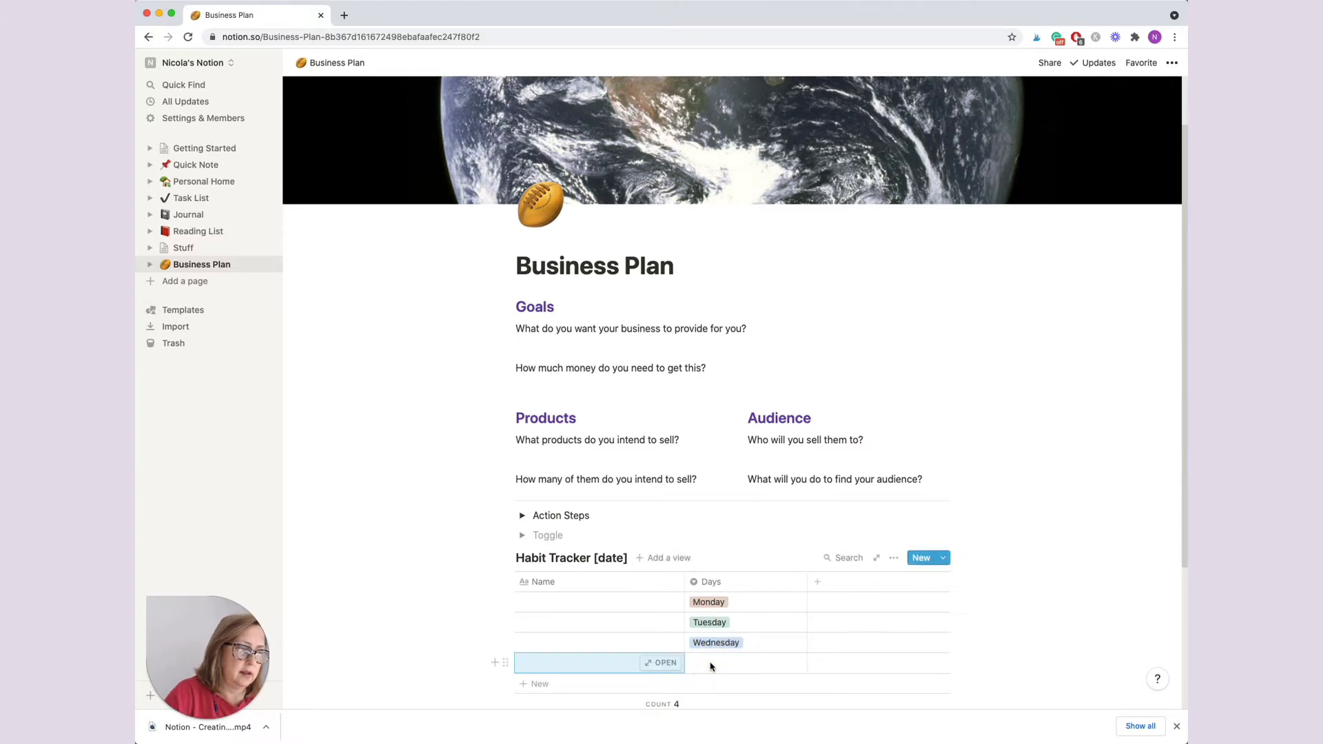
pyautogui.click(713, 668)
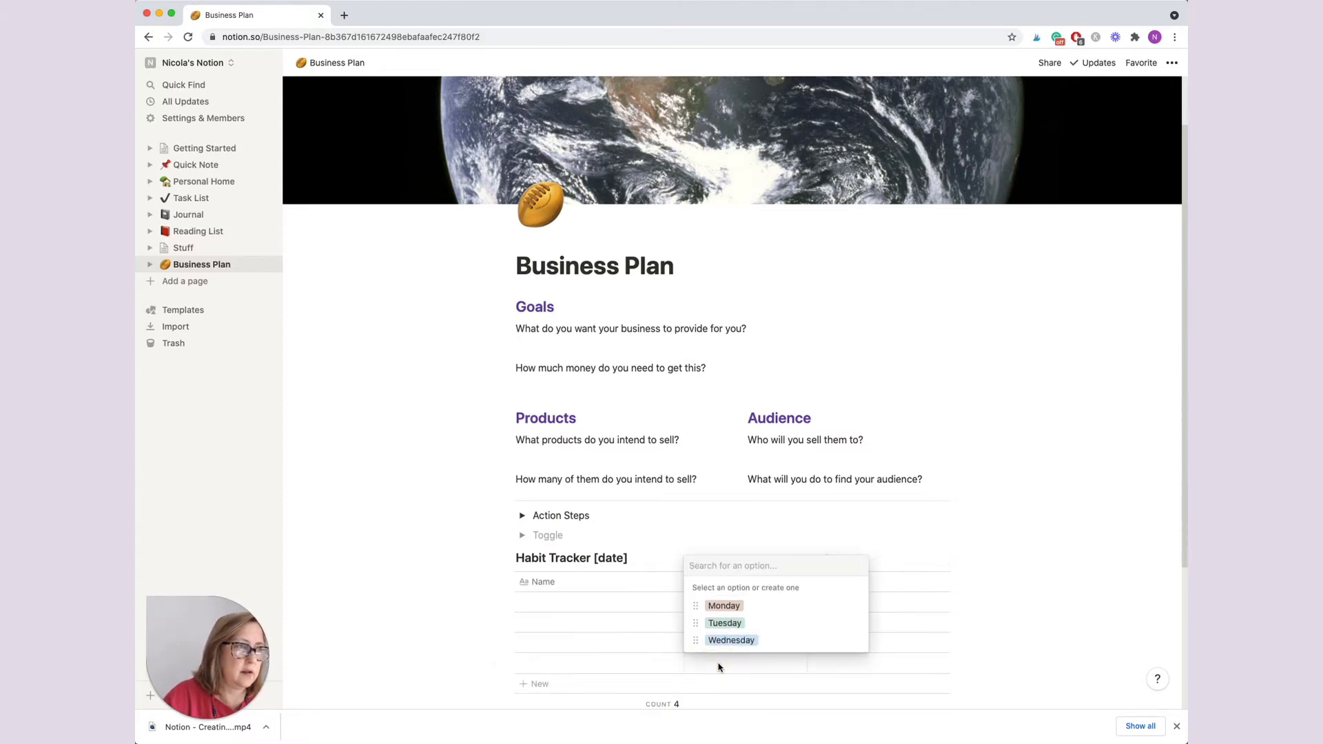
pyautogui.write('Th')
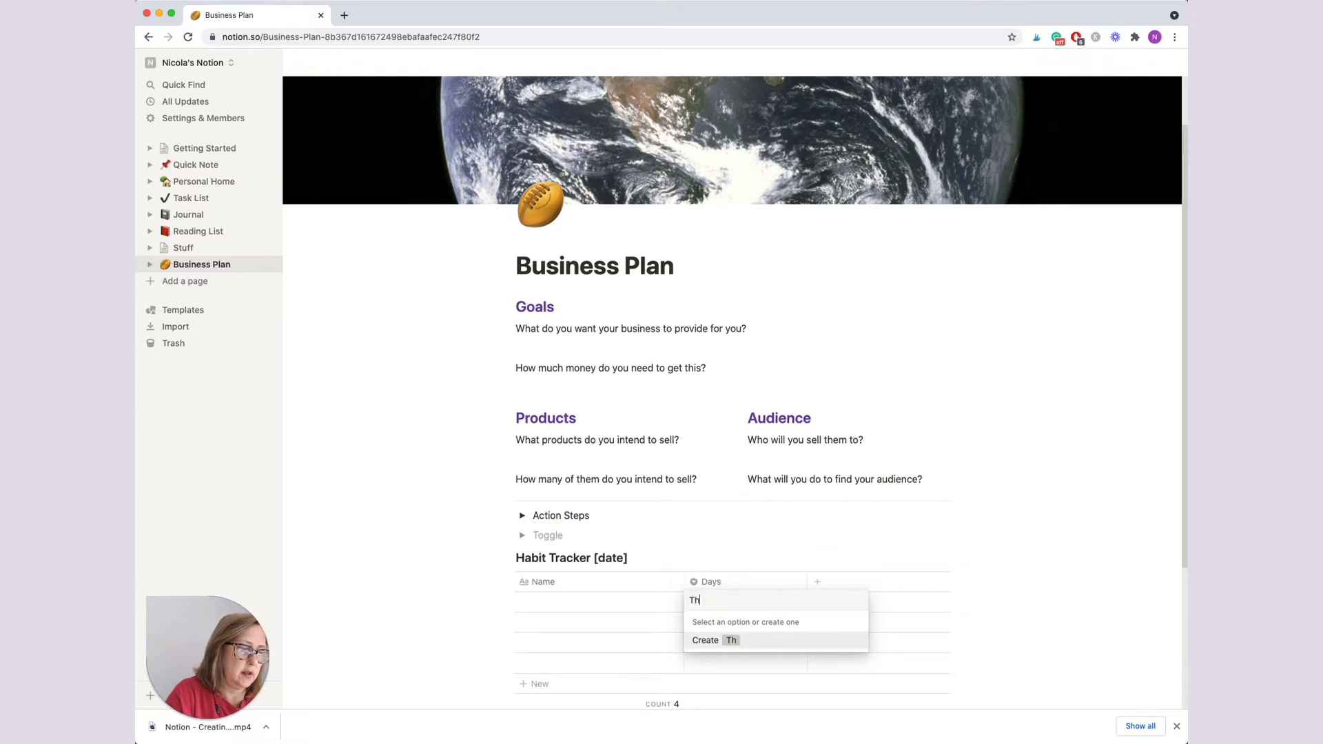
pyautogui.write('ursaf')
pyautogui.press('BackSpace')
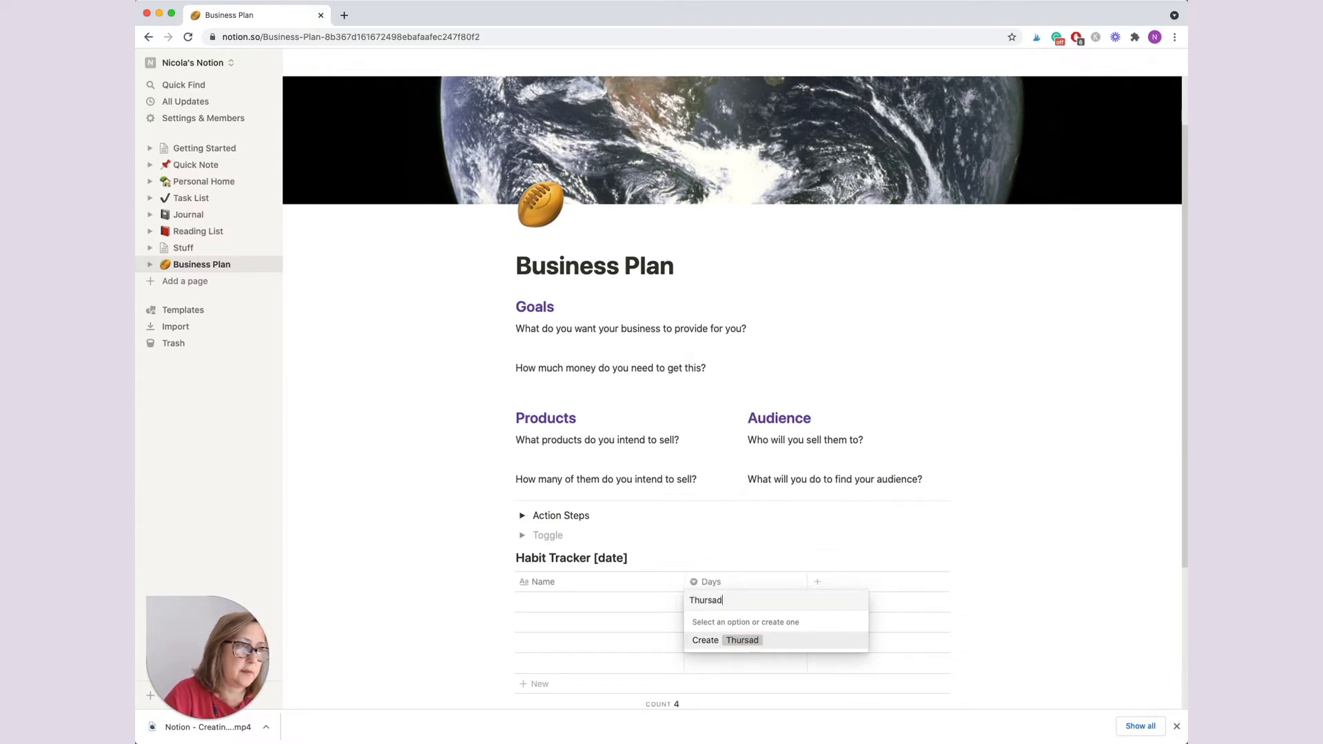
pyautogui.write('day')
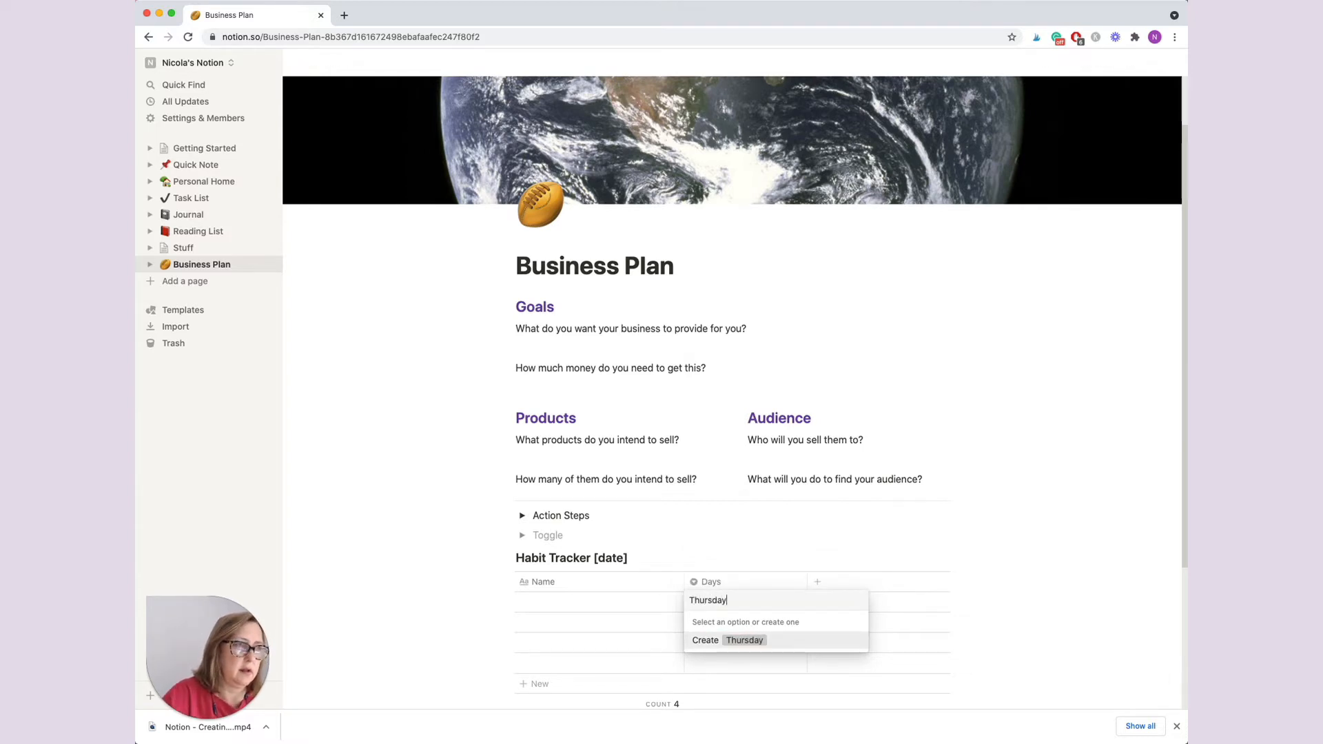
pyautogui.click(700, 640)
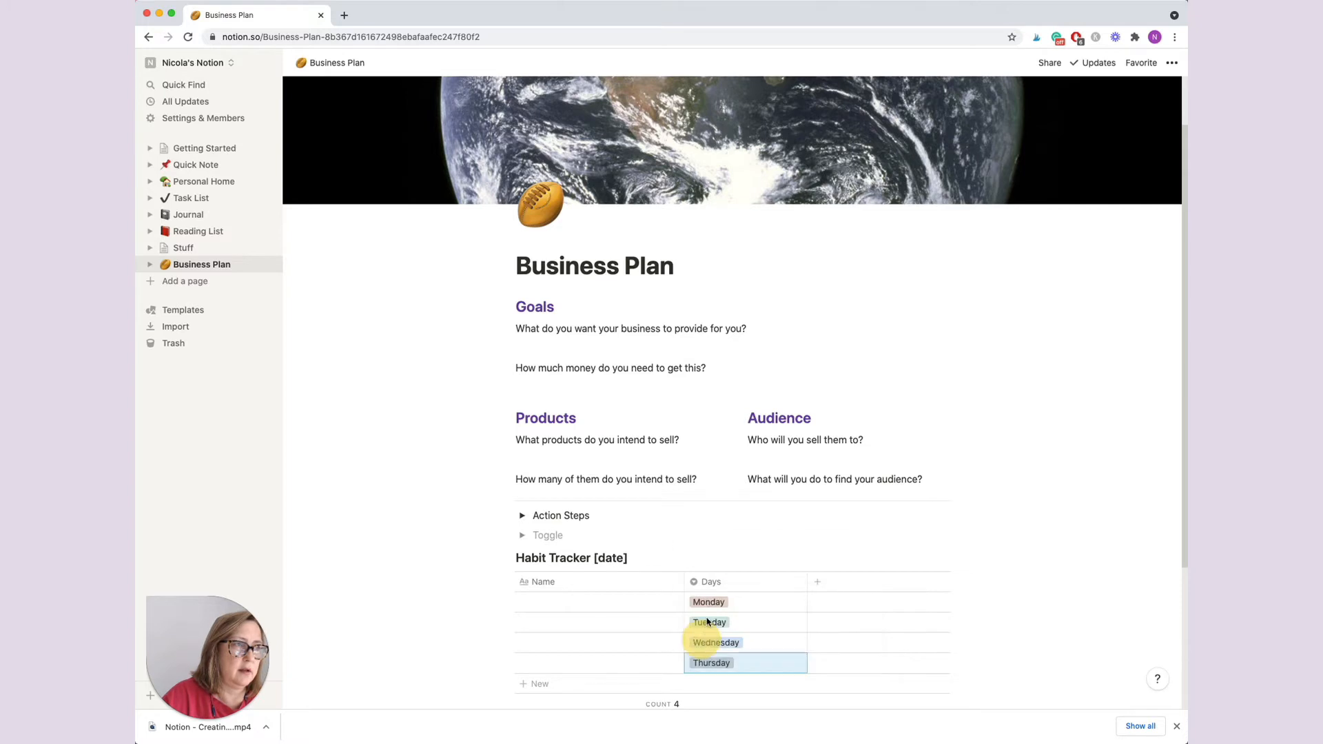
# Step: Add a fifth row to the habit tracker and create the option Friday in its Days cell
pyautogui.click(709, 584)
pyautogui.click(718, 685)
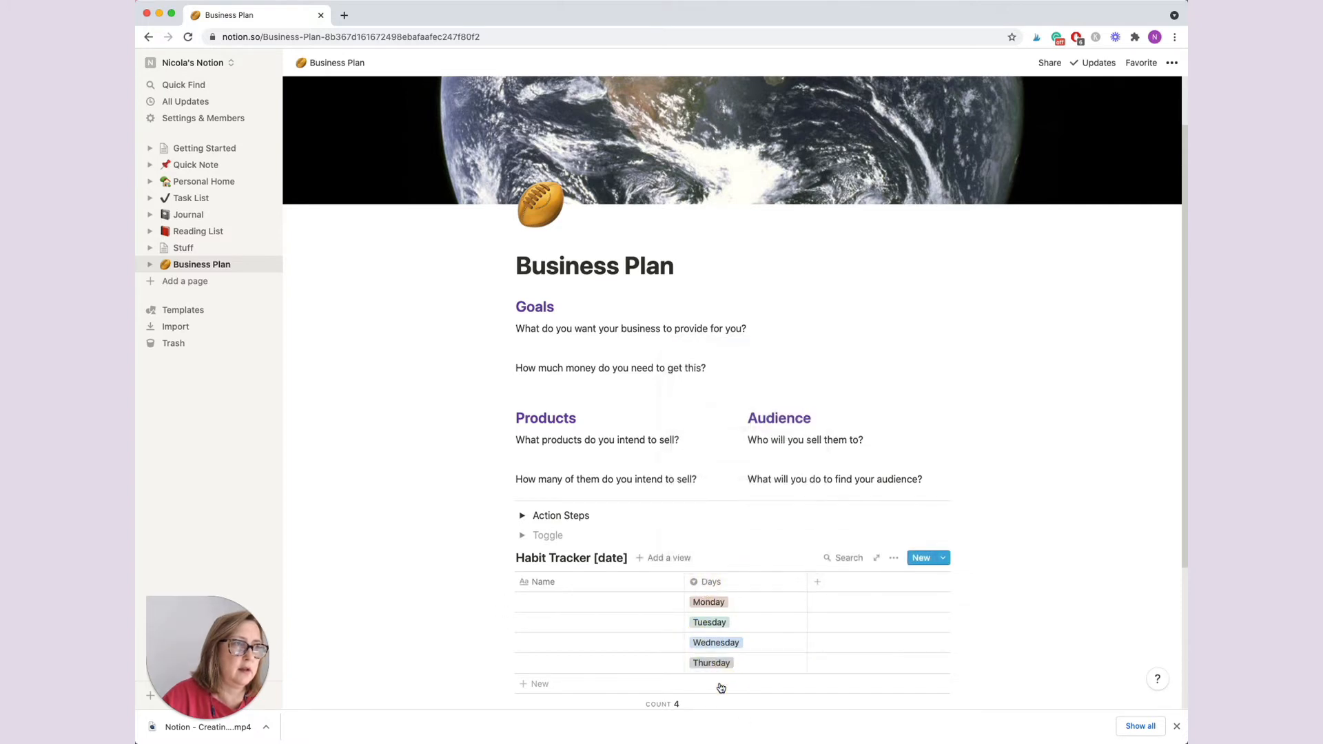
pyautogui.click(717, 684)
pyautogui.click(712, 661)
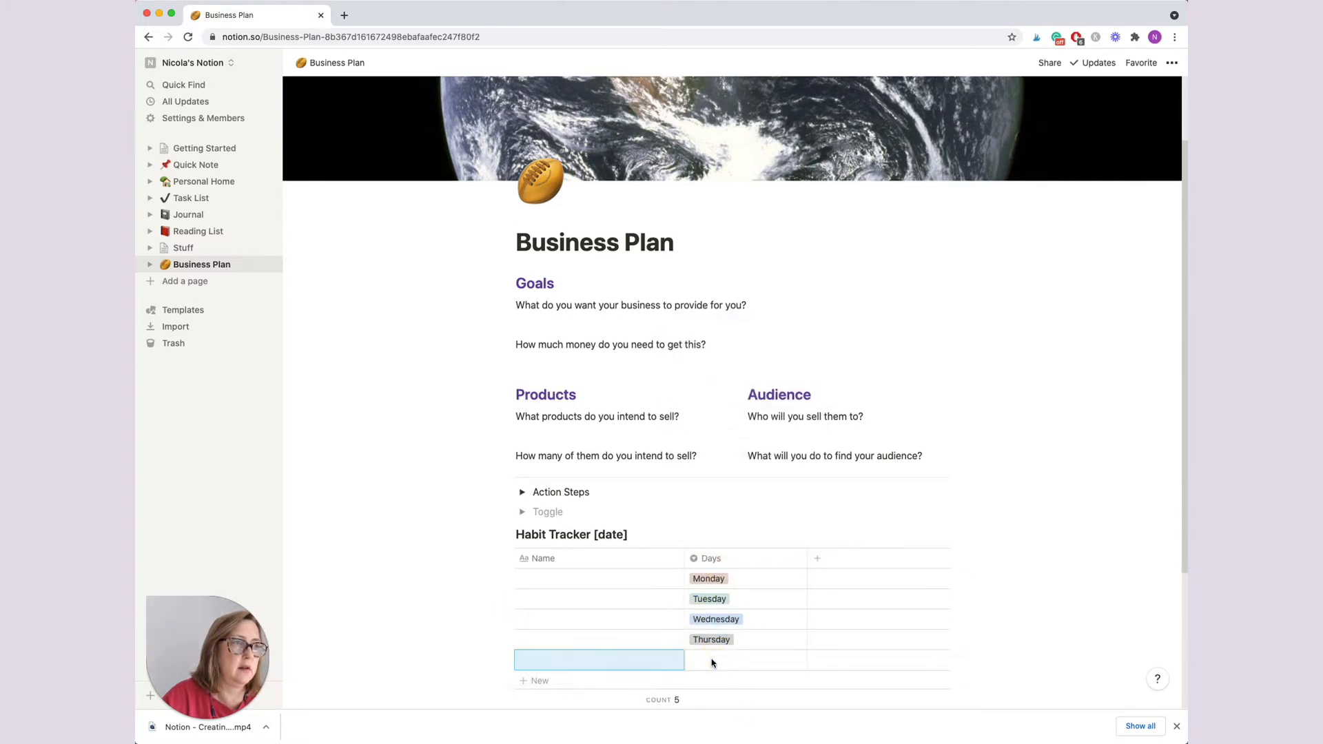
pyautogui.click(712, 662)
pyautogui.click(705, 585)
pyautogui.write('Friday')
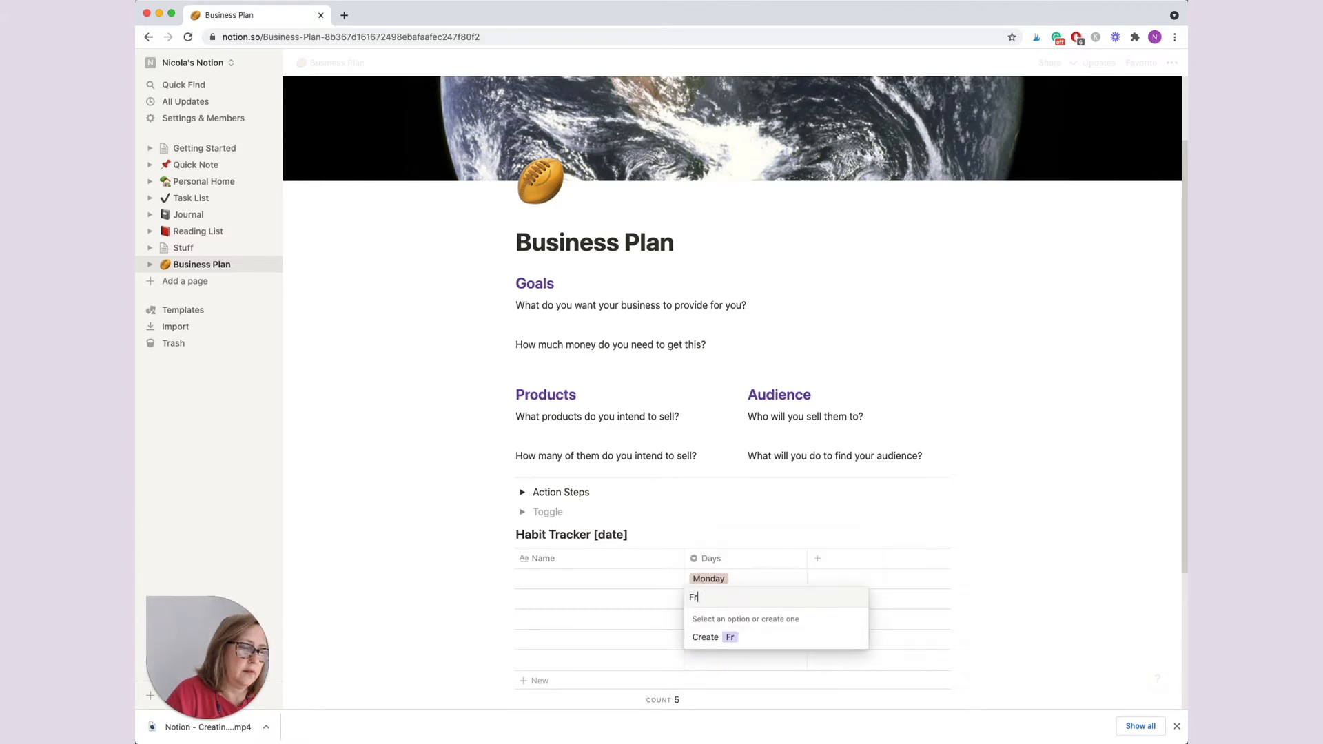
pyautogui.click(703, 636)
# Step: Add a sixth row to the habit tracker and create the option Saturday in its Days cell
pyautogui.click(714, 682)
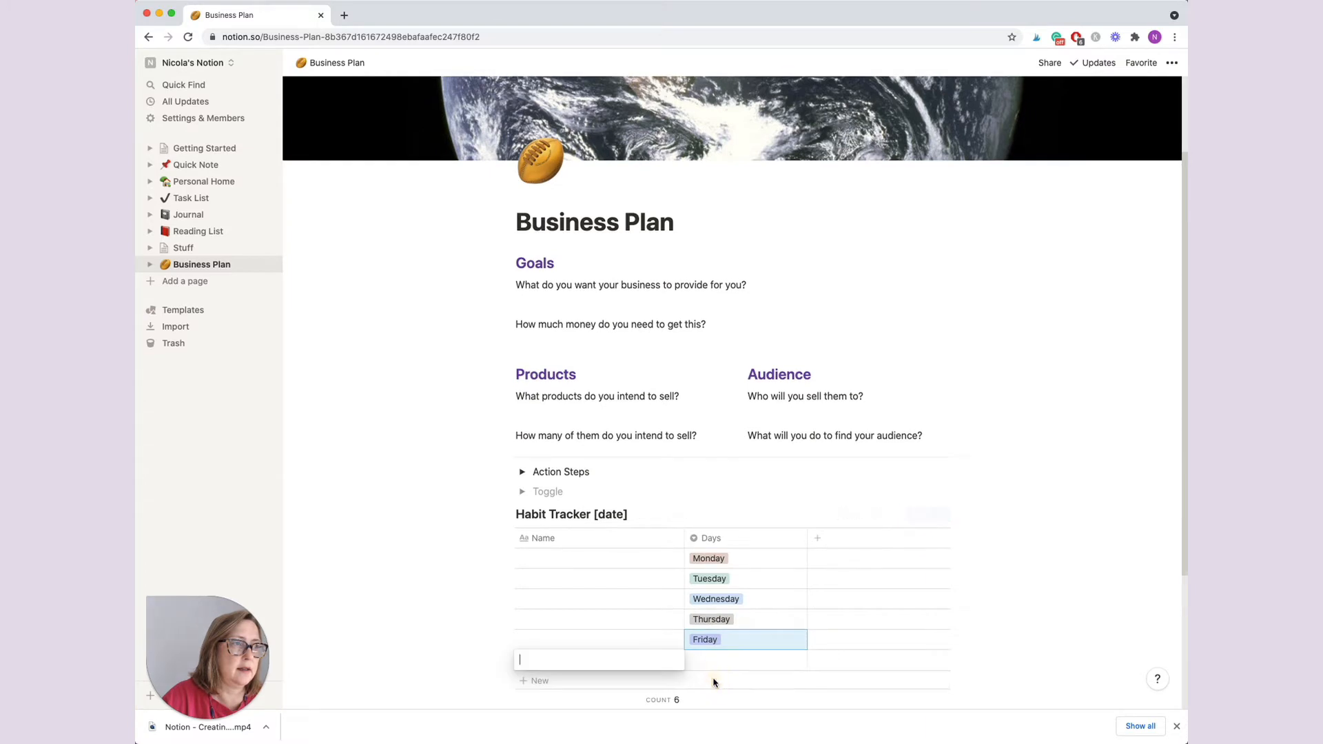
pyautogui.click(708, 663)
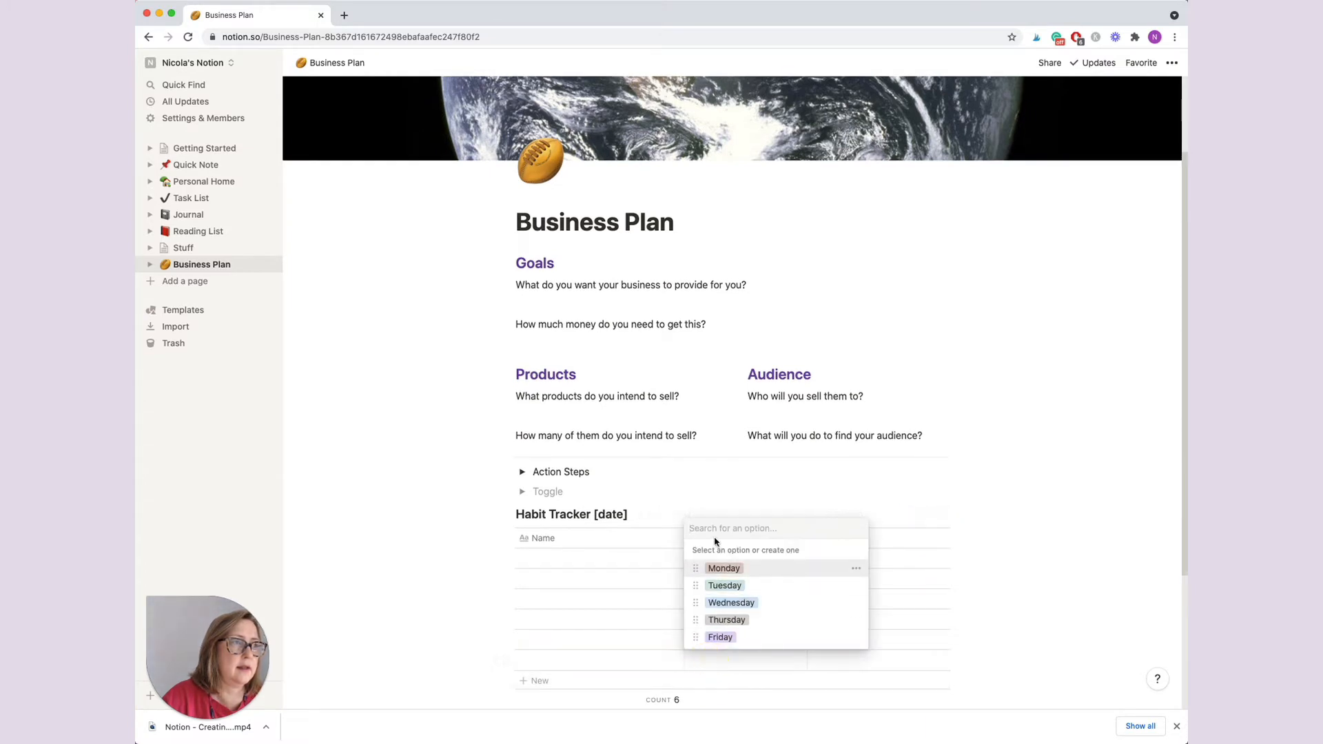
pyautogui.write('Saturda')
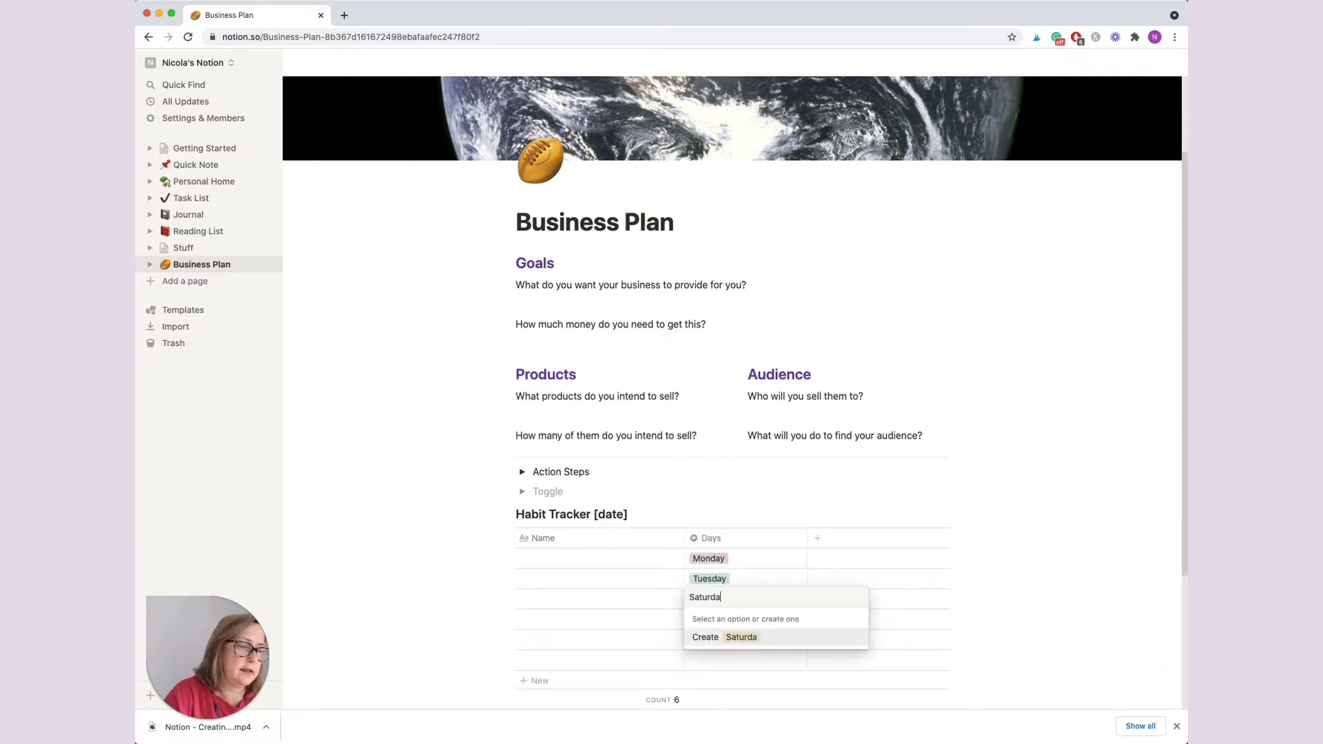
pyautogui.write('y')
pyautogui.press('Return')
# Step: Add a seventh row to the habit tracker and create the option "SUnday" in its Days cell
pyautogui.click(713, 682)
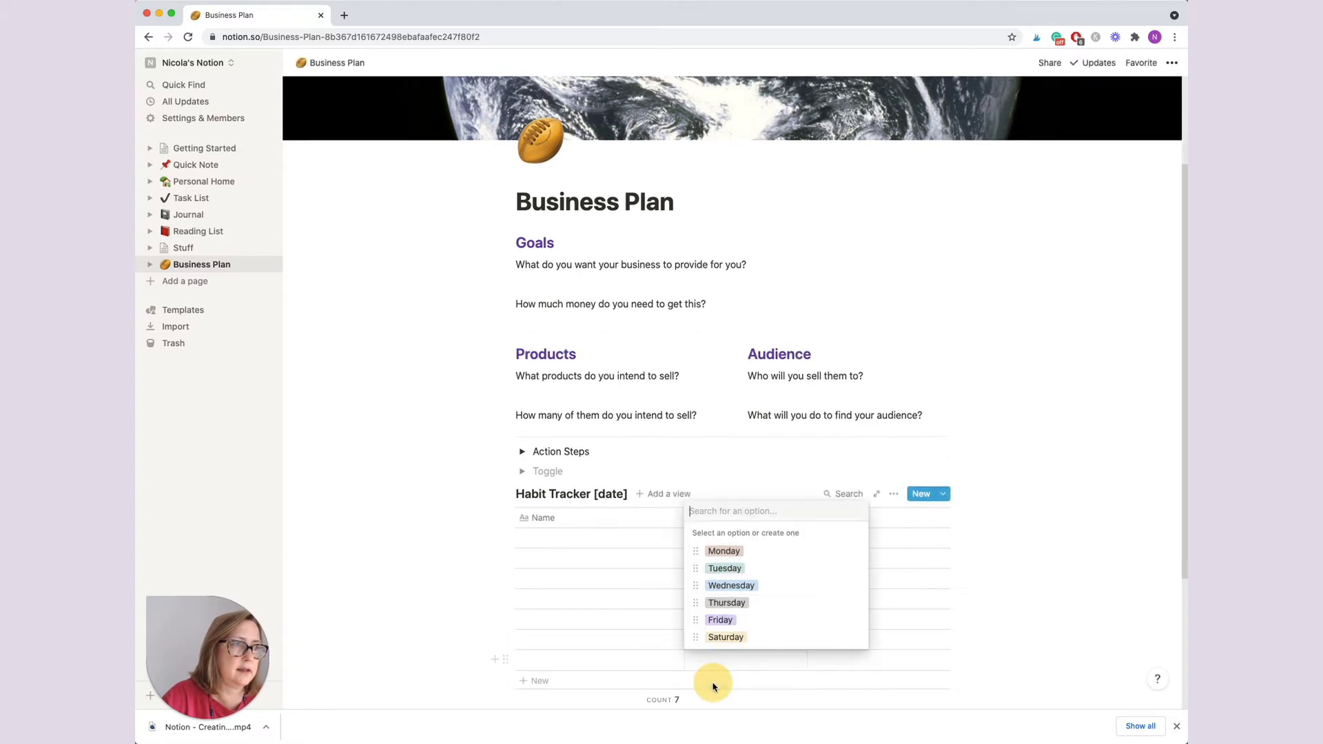
pyautogui.write('SUnday')
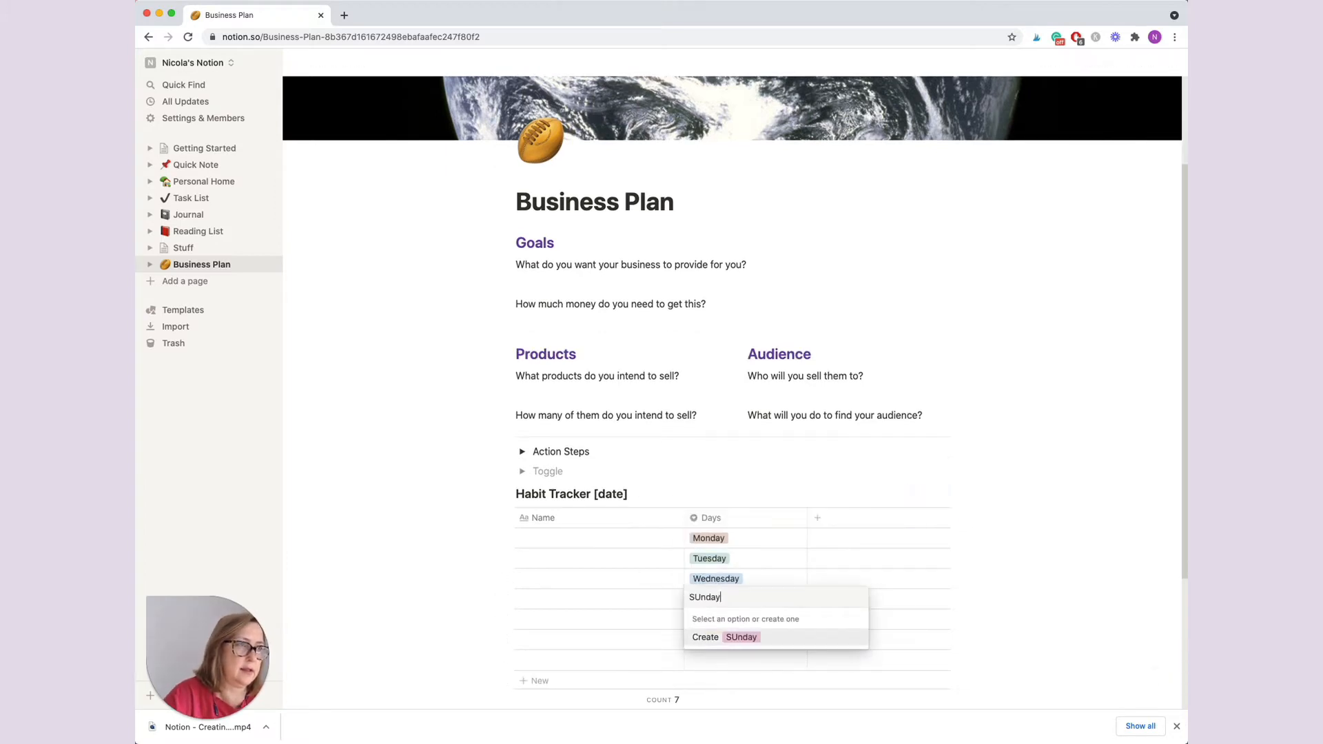
pyautogui.click(734, 637)
pyautogui.press('Escape')
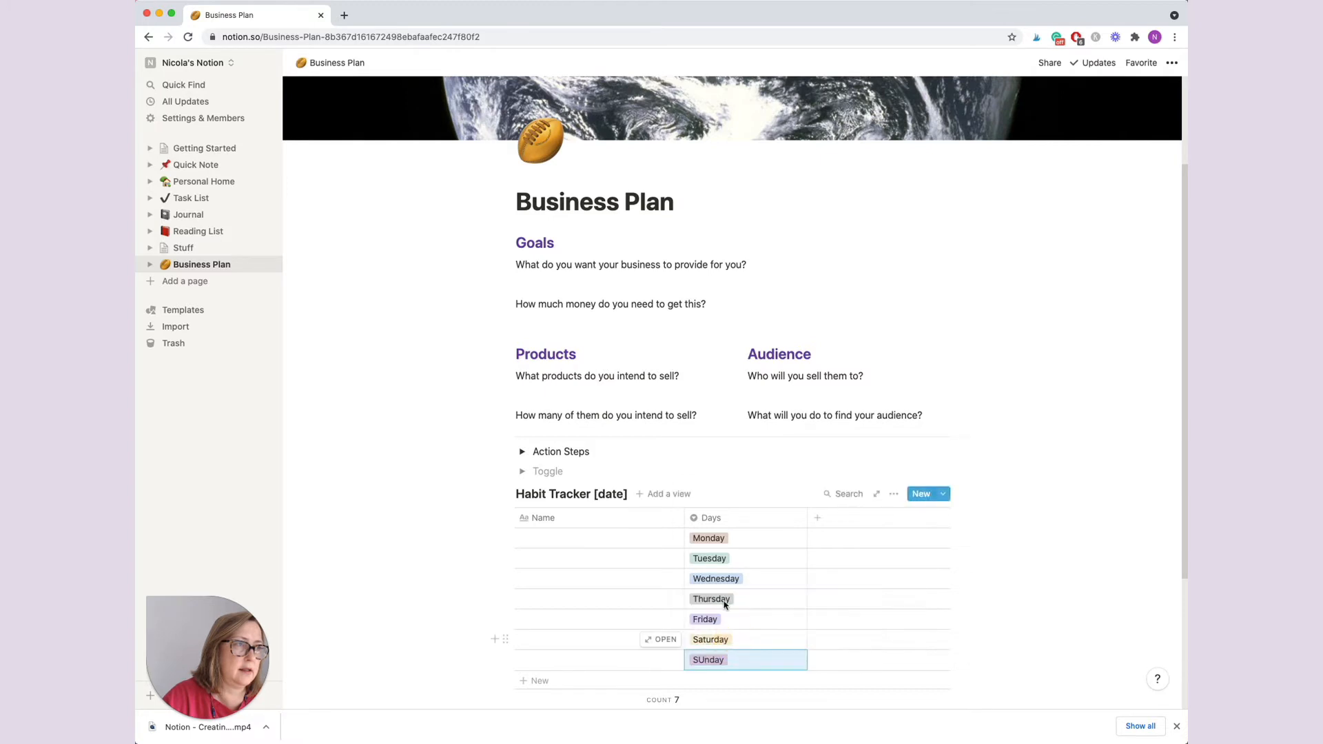
# Step: Rename the "SUnday" option in the Days column to "Sunday"
pyautogui.click(710, 662)
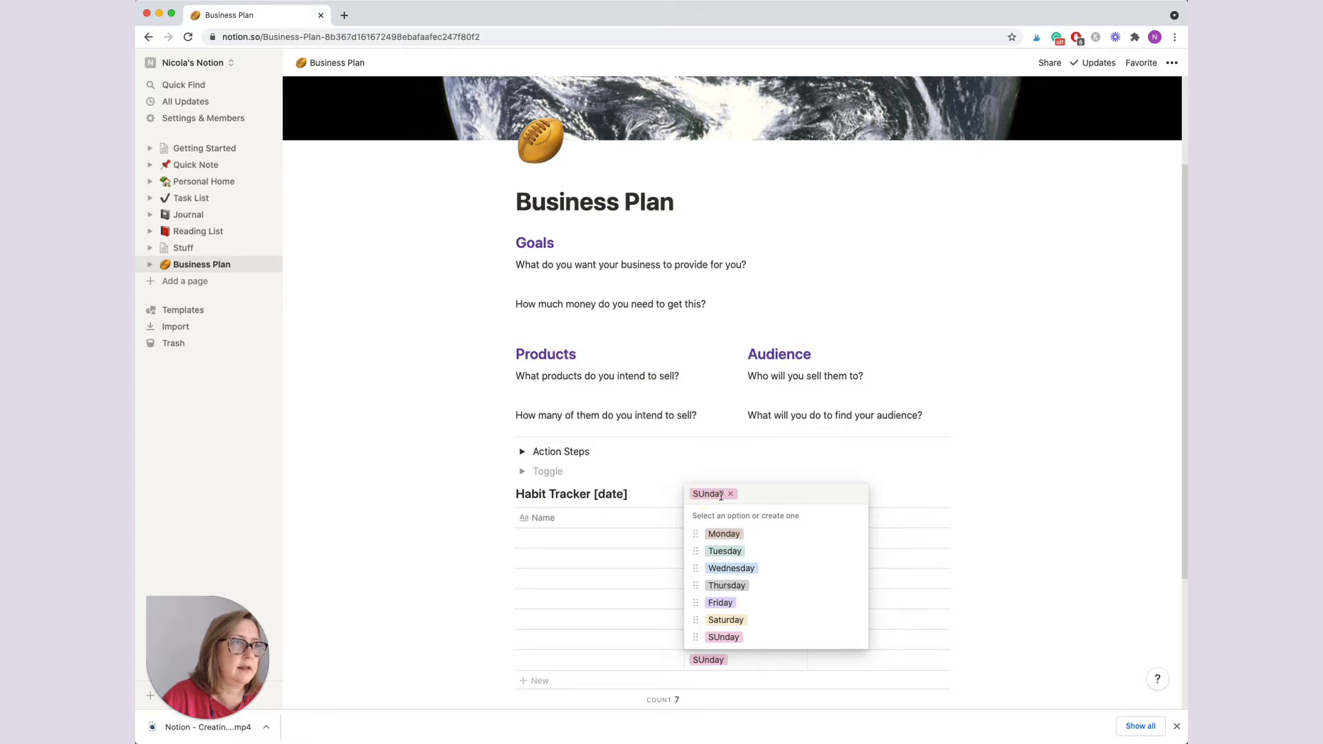
pyautogui.click(856, 638)
pyautogui.click(817, 393)
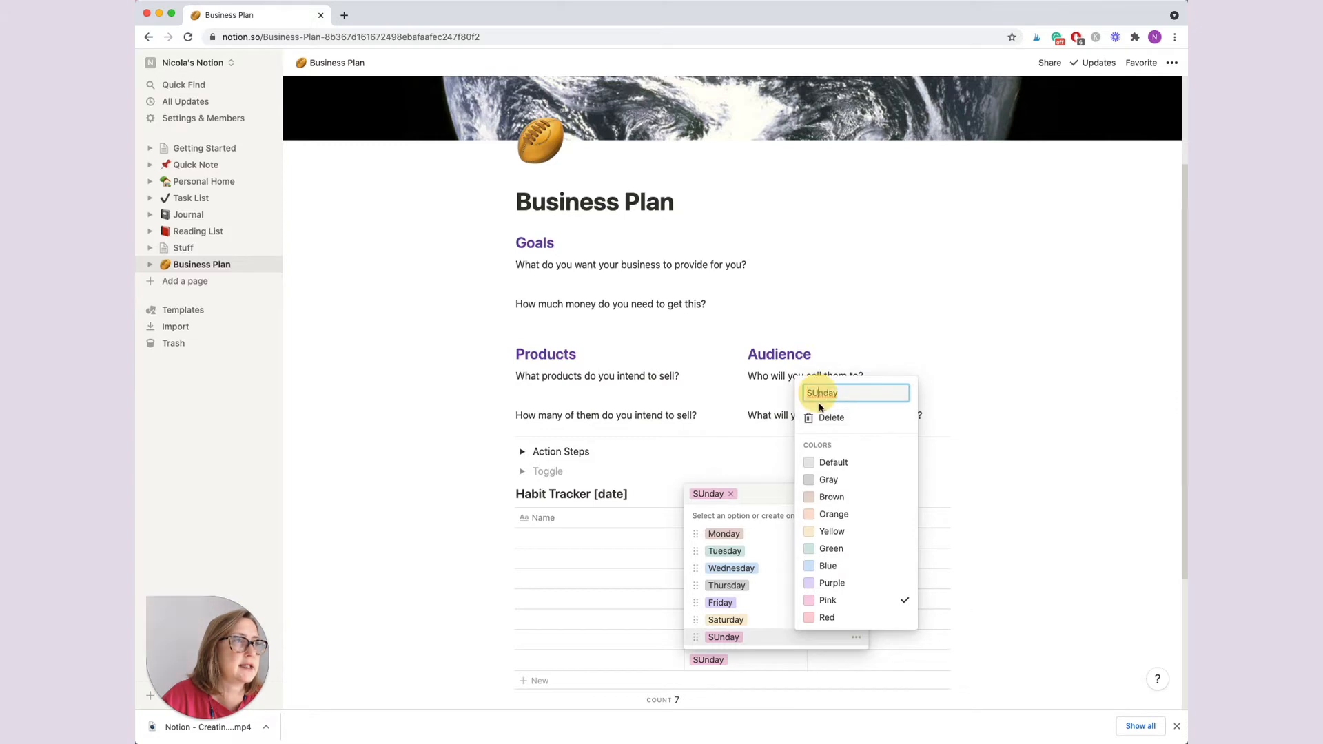
pyautogui.press('BackSpace')
pyautogui.write('u')
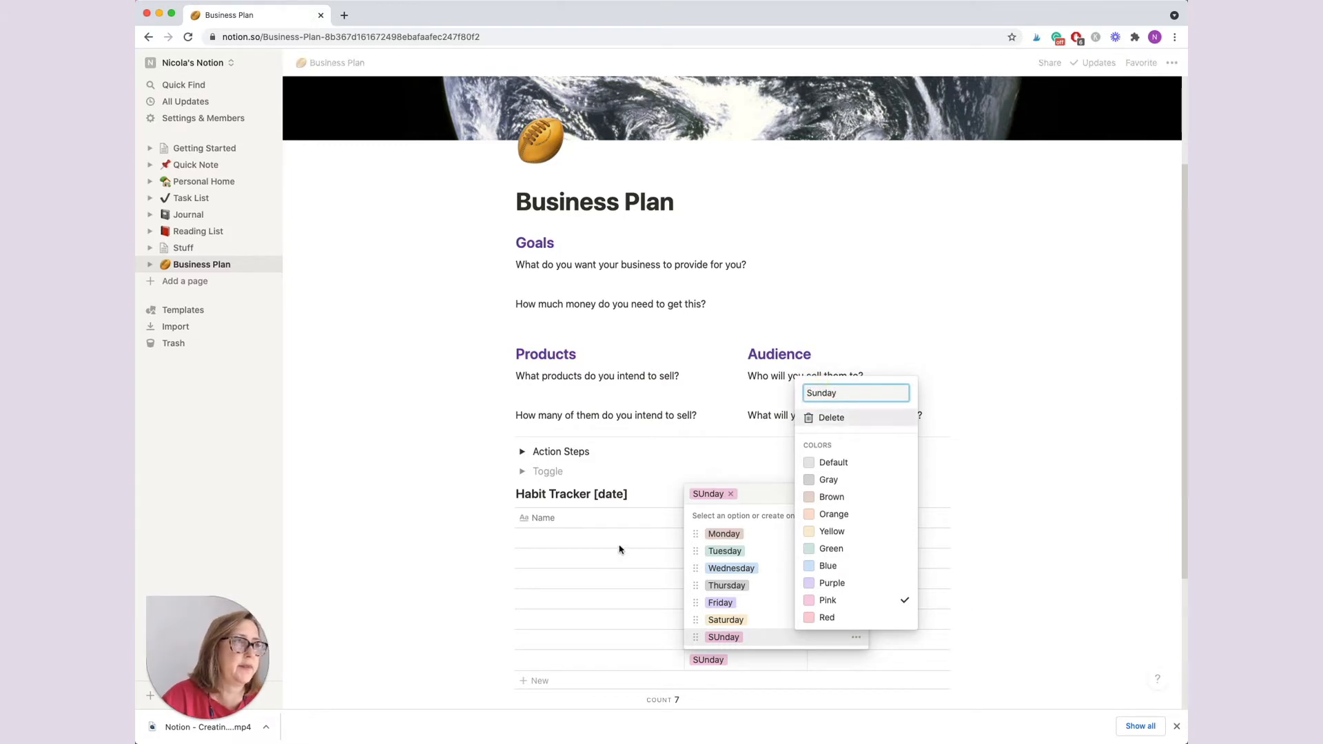
pyautogui.click(531, 605)
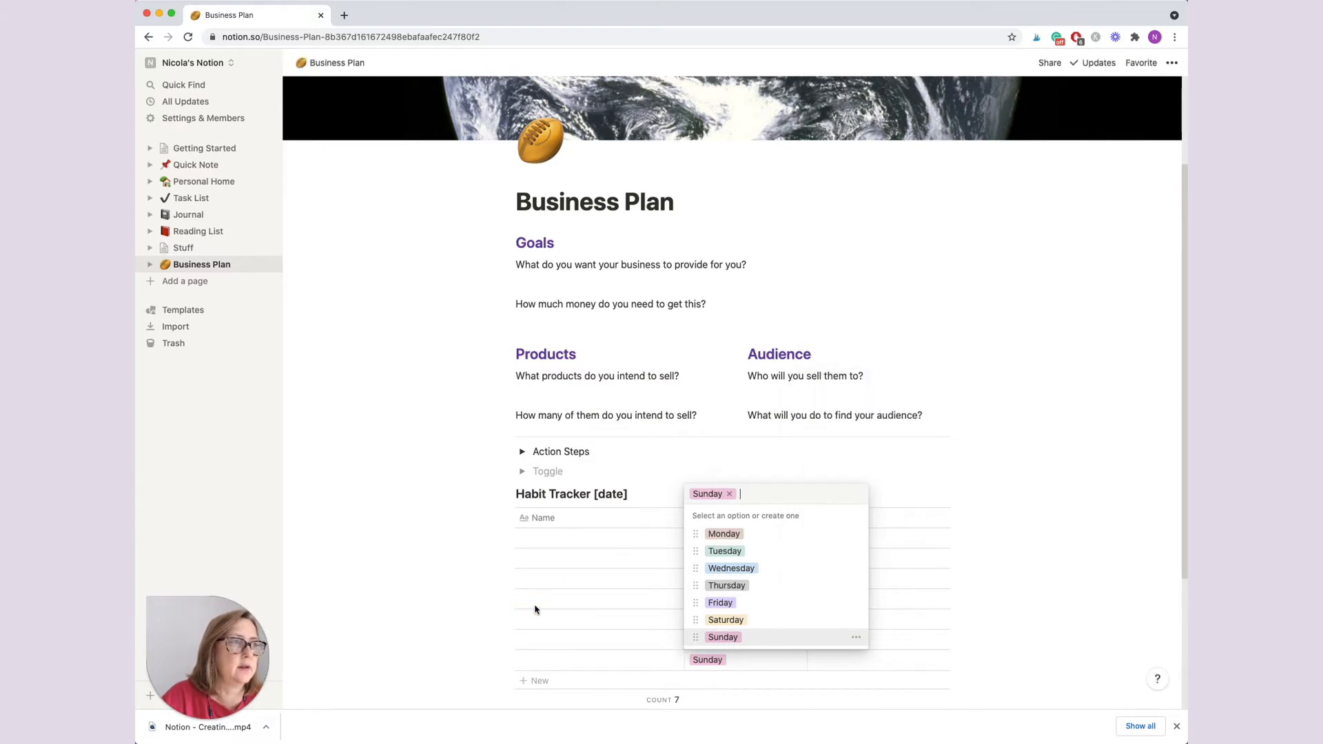
pyautogui.click(615, 555)
# Step: Name the Monday row of the habit tracker "Exercise for 15" and copy that text
pyautogui.click(563, 538)
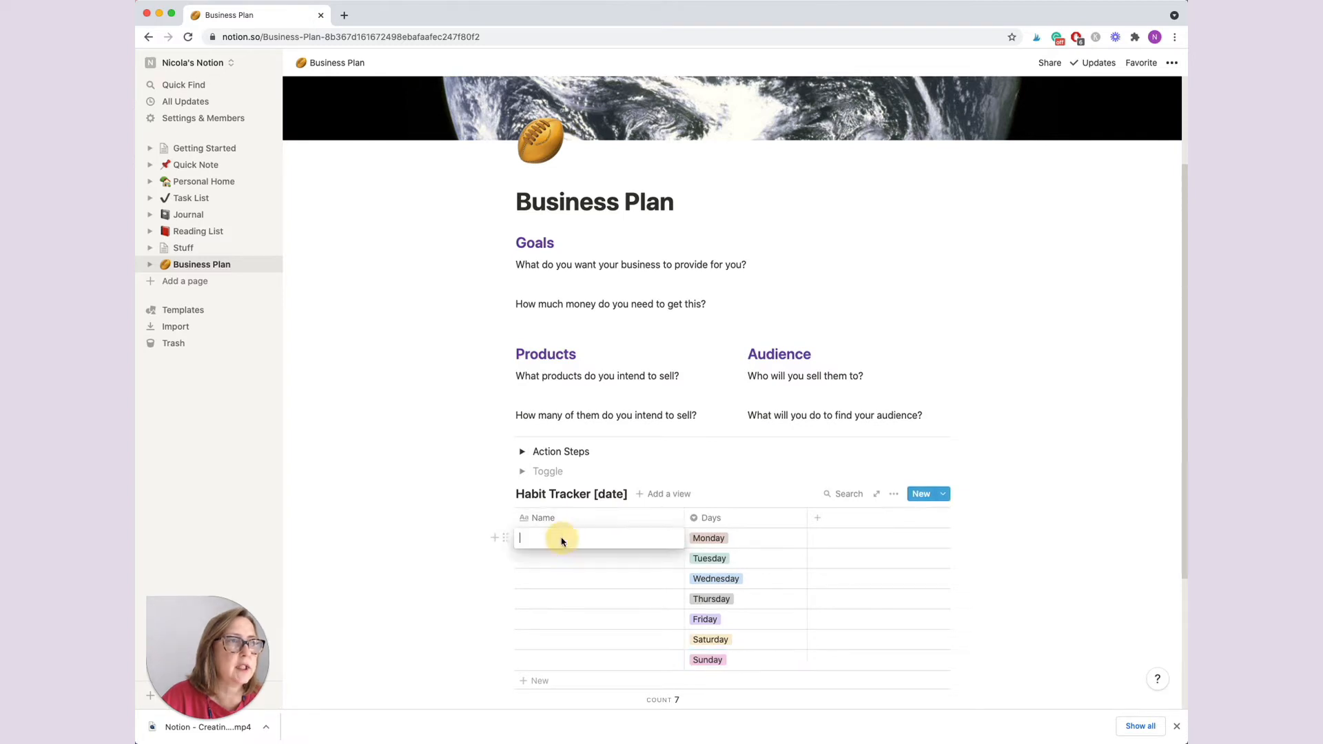
pyautogui.write('Exercise for 1')
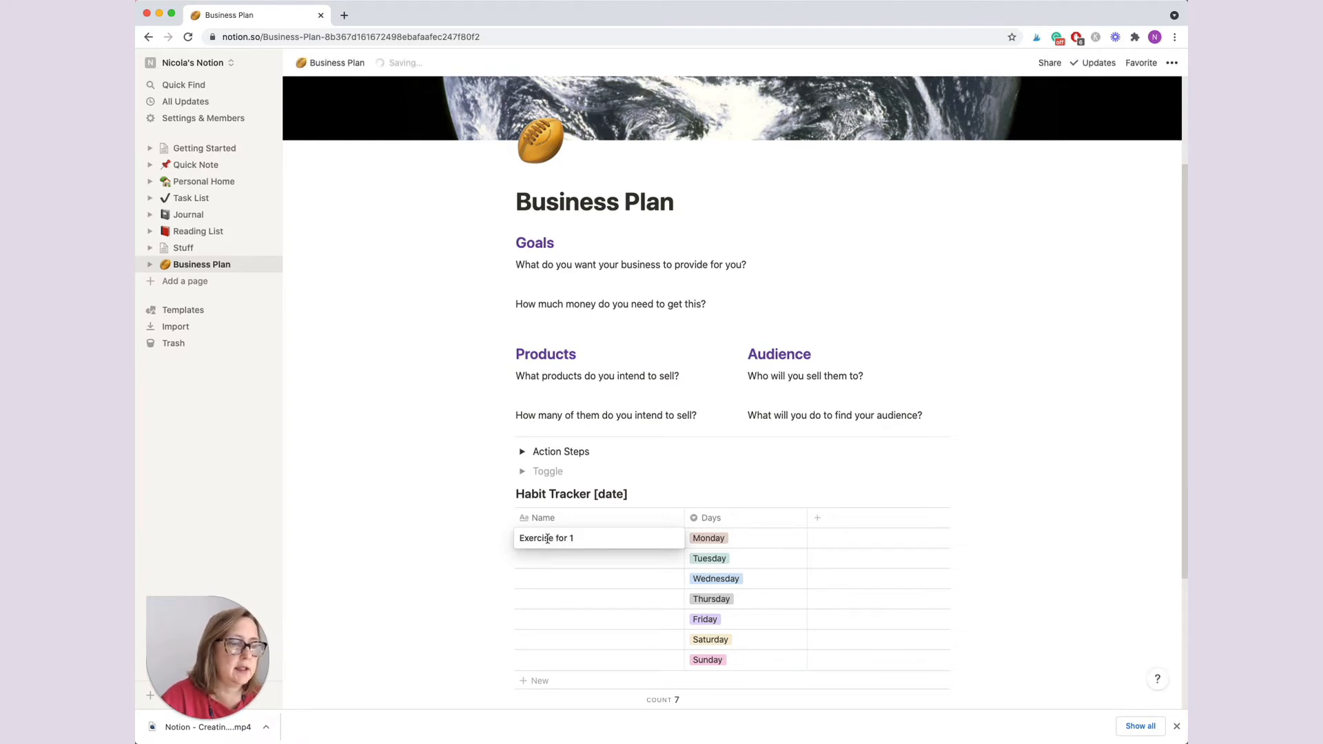
pyautogui.write('5')
pyautogui.moveTo(579, 537); pyautogui.dragTo(482, 537)
pyautogui.hotkey('ctrl', 'c')
pyautogui.press('Escape')
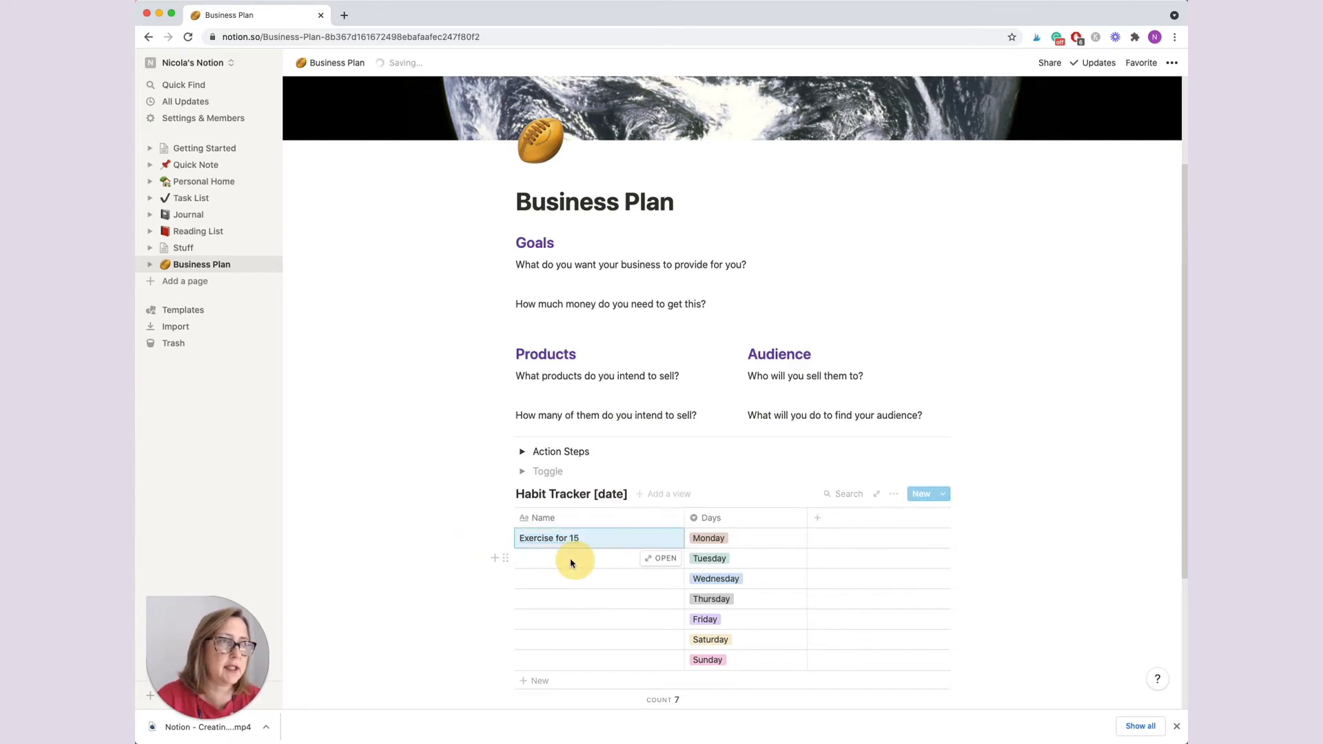
# Step: Paste the copied name "Exercise for 15" into the Name cells of the Tuesday through Sunday rows
pyautogui.click(562, 563)
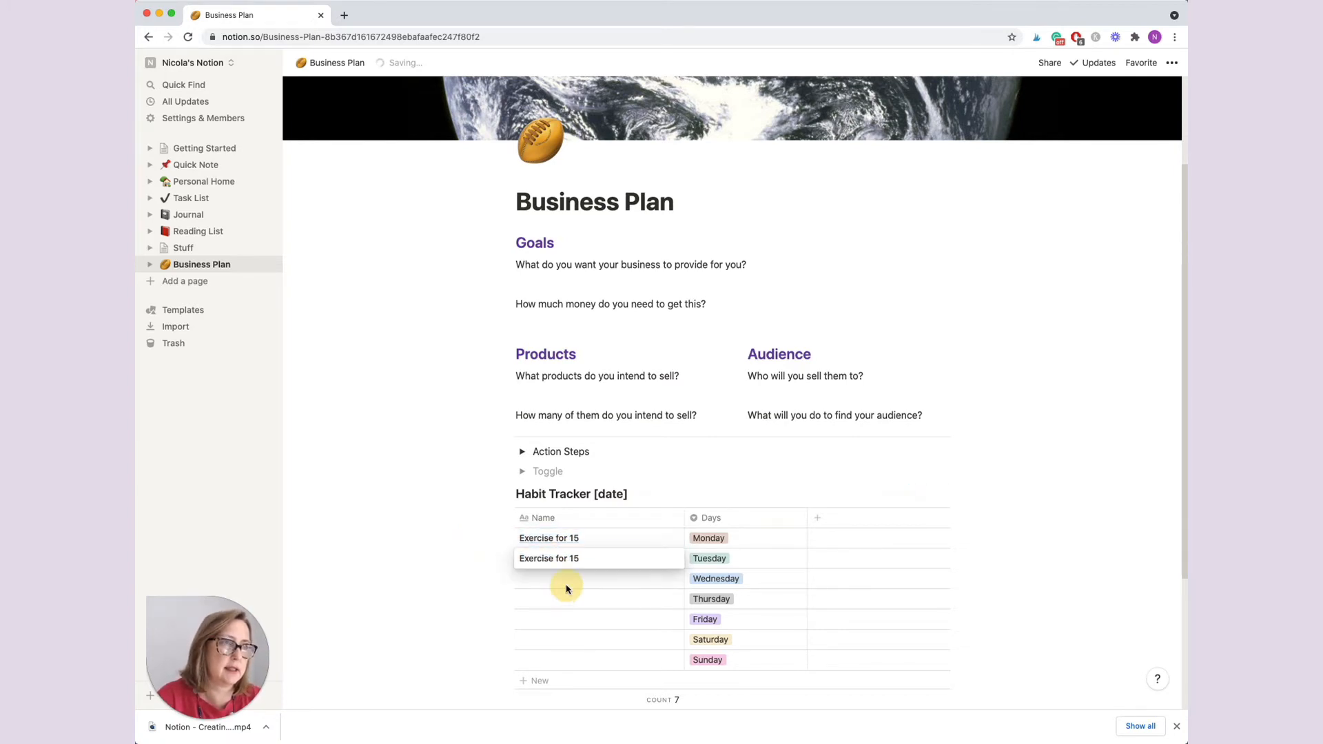
pyautogui.press('Escape')
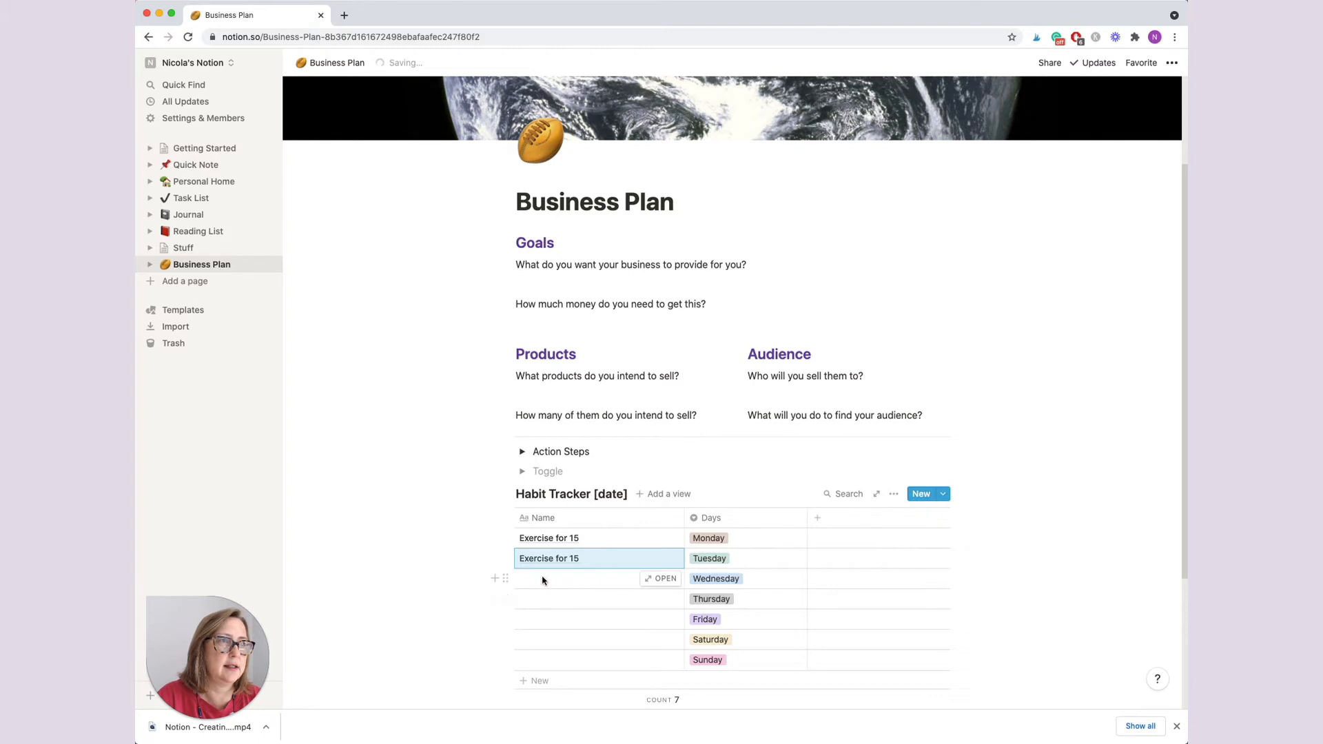
pyautogui.click(540, 579)
pyautogui.hotkey('ctrl', 'v')
pyautogui.click(534, 601)
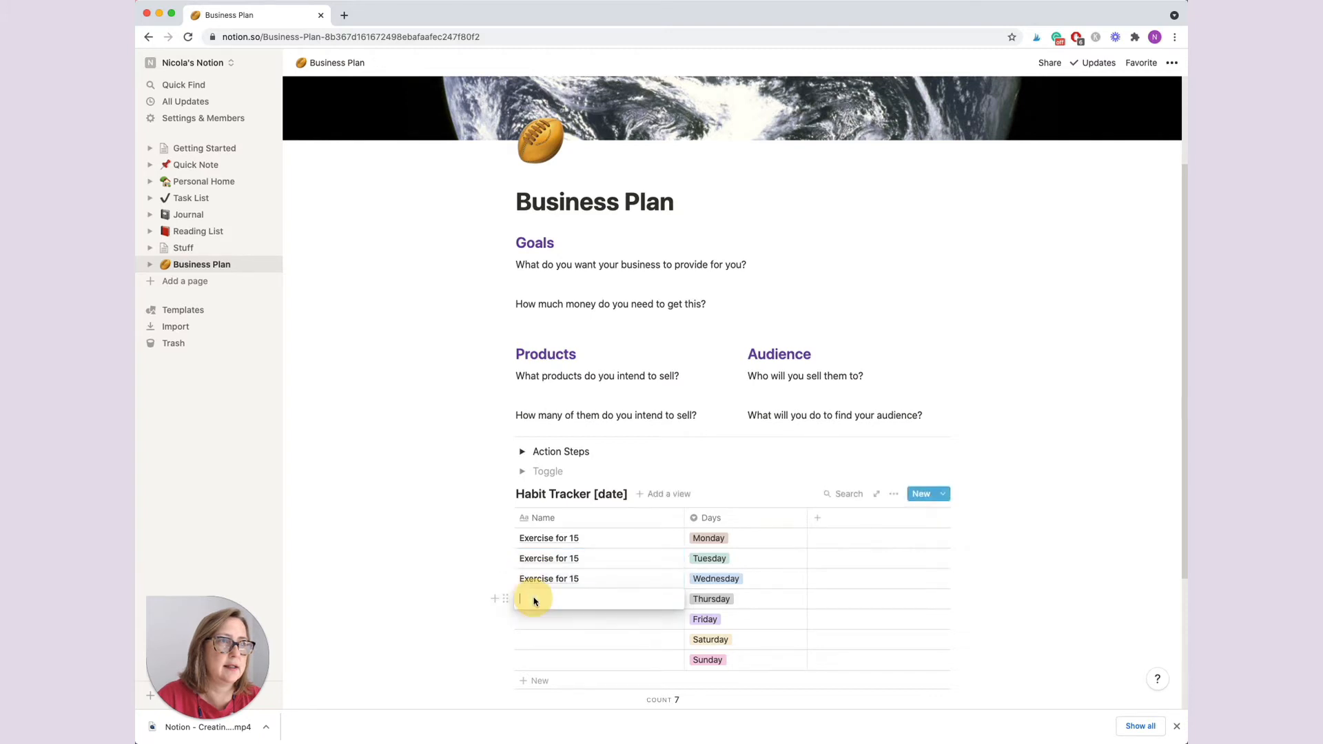
pyautogui.hotkey('ctrl', 'v')
pyautogui.click(535, 621)
pyautogui.hotkey('ctrl', 'v')
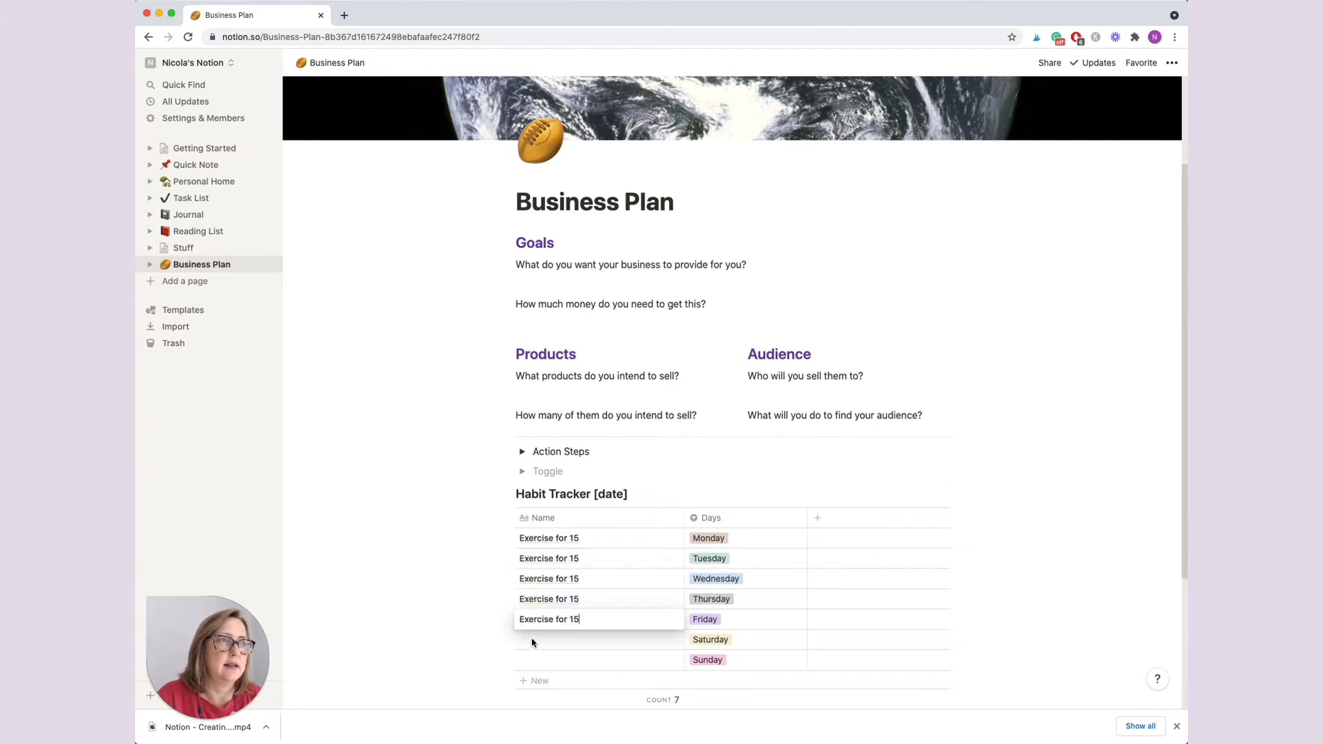
pyautogui.click(533, 641)
pyautogui.click(533, 641)
pyautogui.hotkey('ctrl', 'v')
pyautogui.click(531, 657)
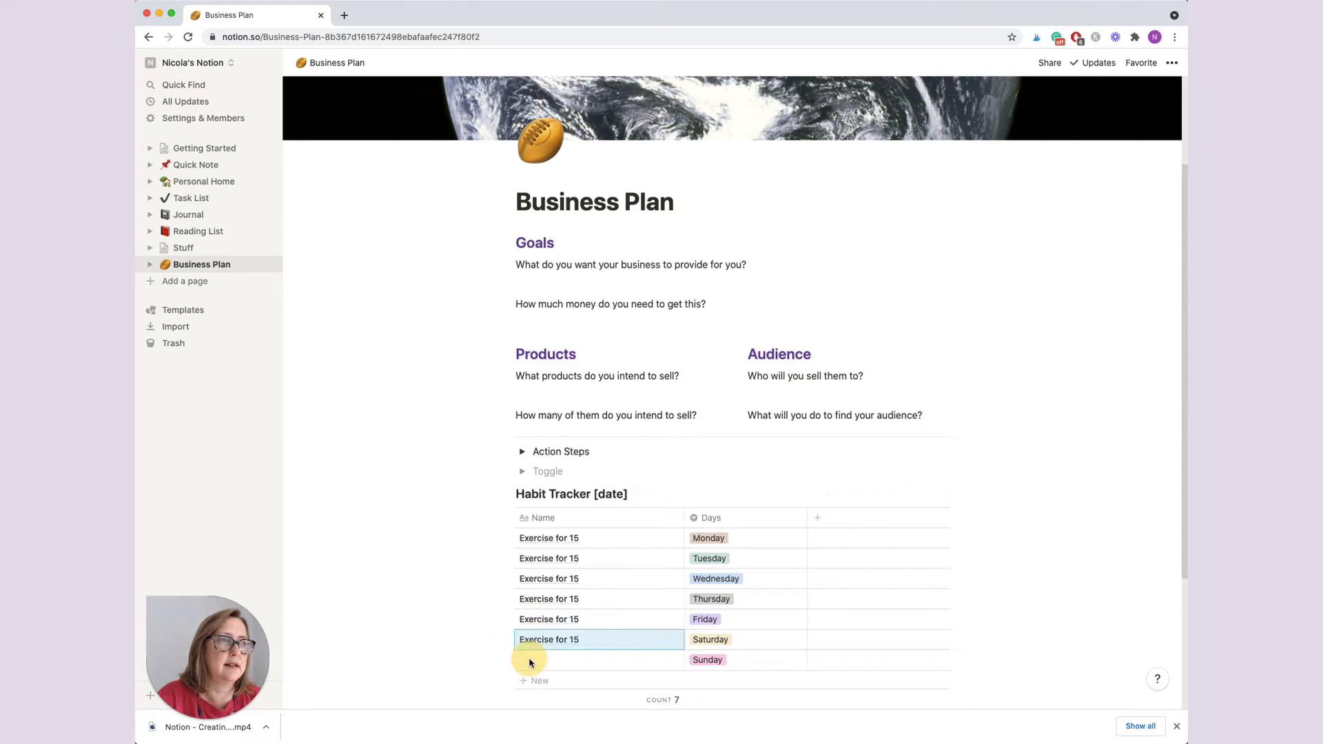
pyautogui.click(531, 659)
pyautogui.hotkey('ctrl', 'v')
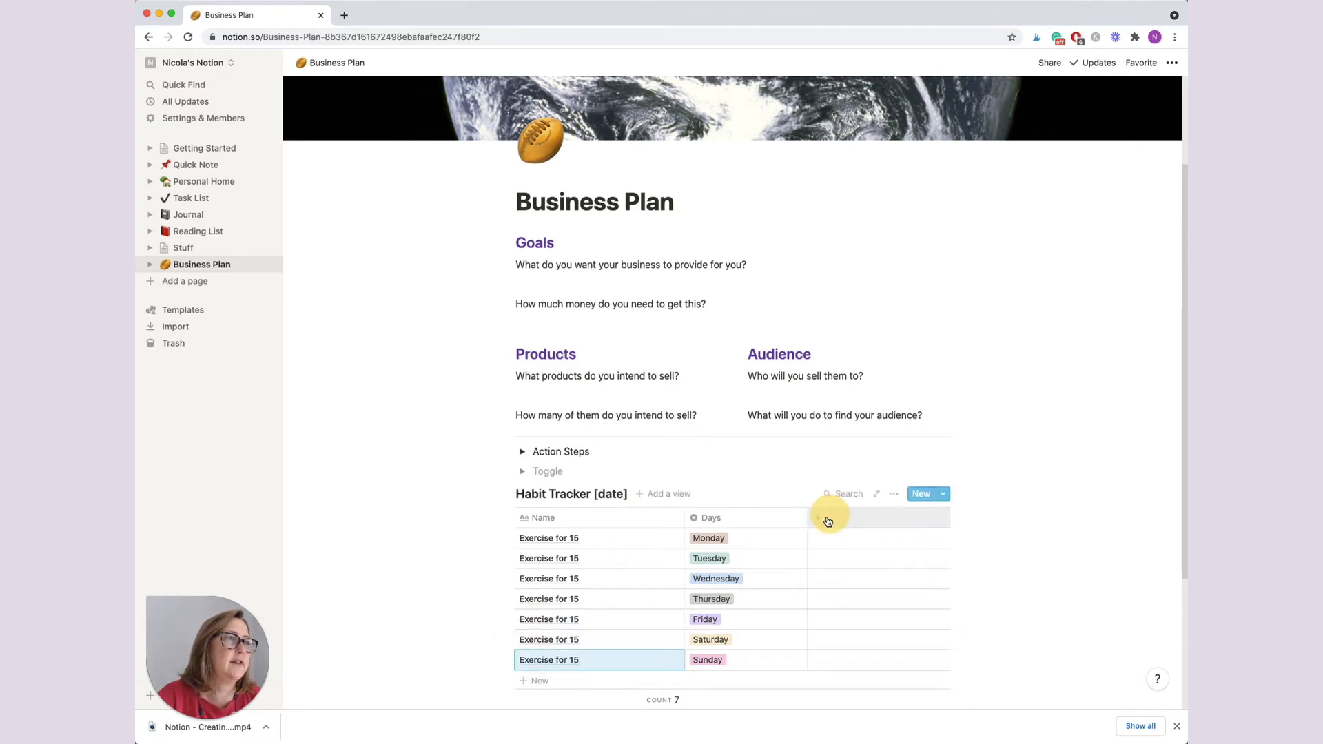
# Step: Add a Checkbox column named "Done" after the Days column of the habit tracker
pyautogui.click(818, 518)
pyautogui.click(922, 350)
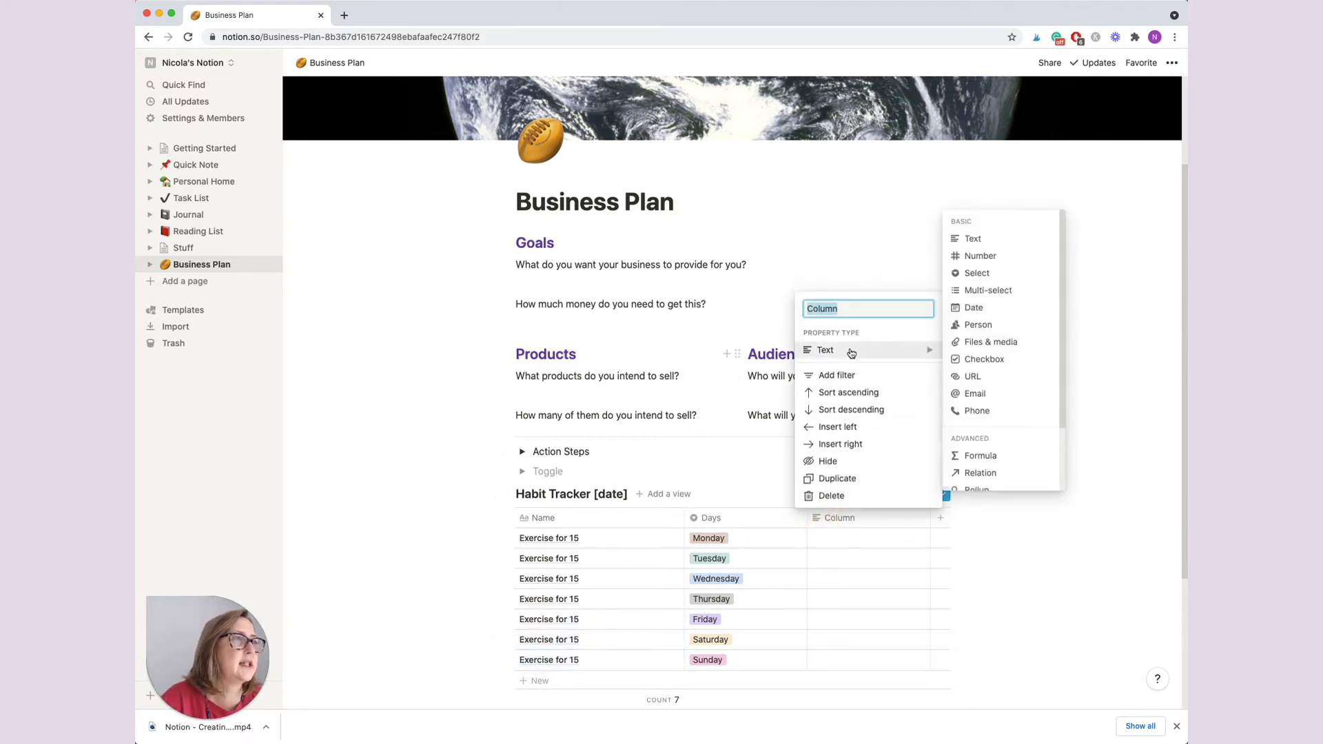
pyautogui.click(979, 359)
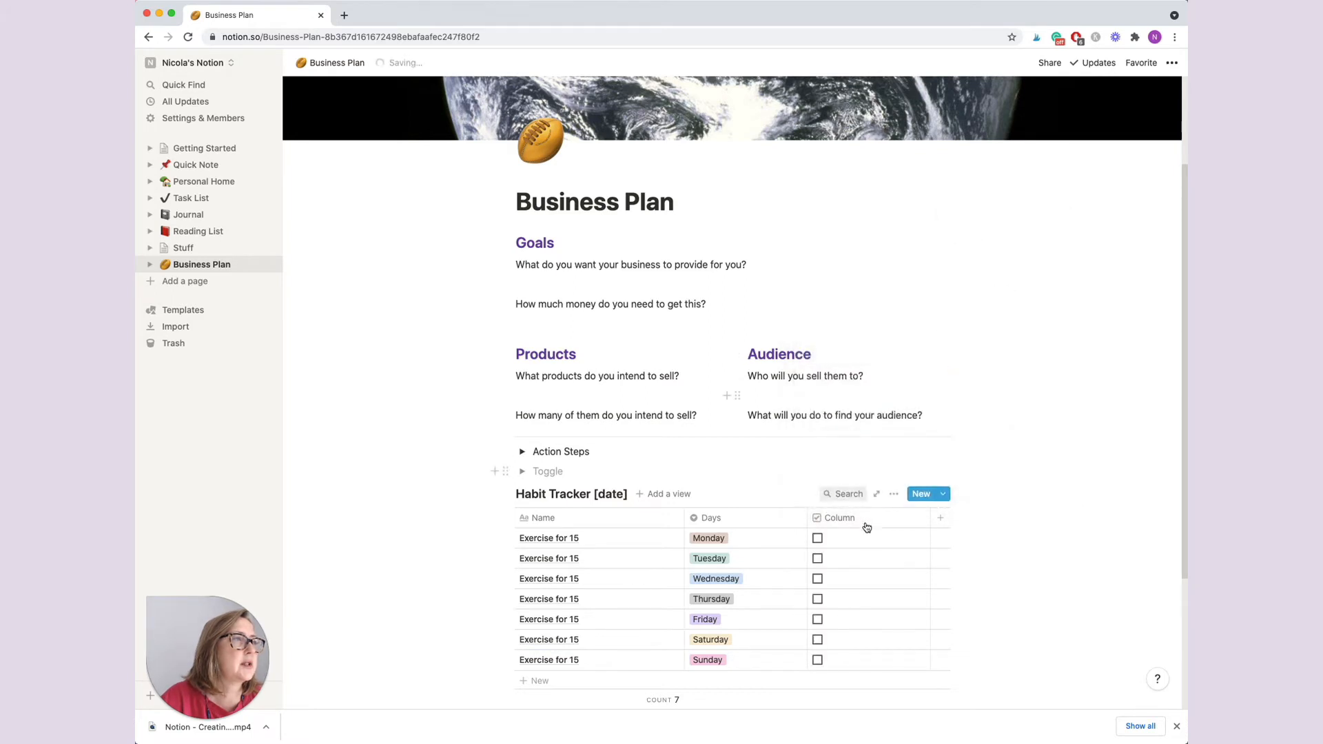
pyautogui.click(833, 518)
pyautogui.write('Done')
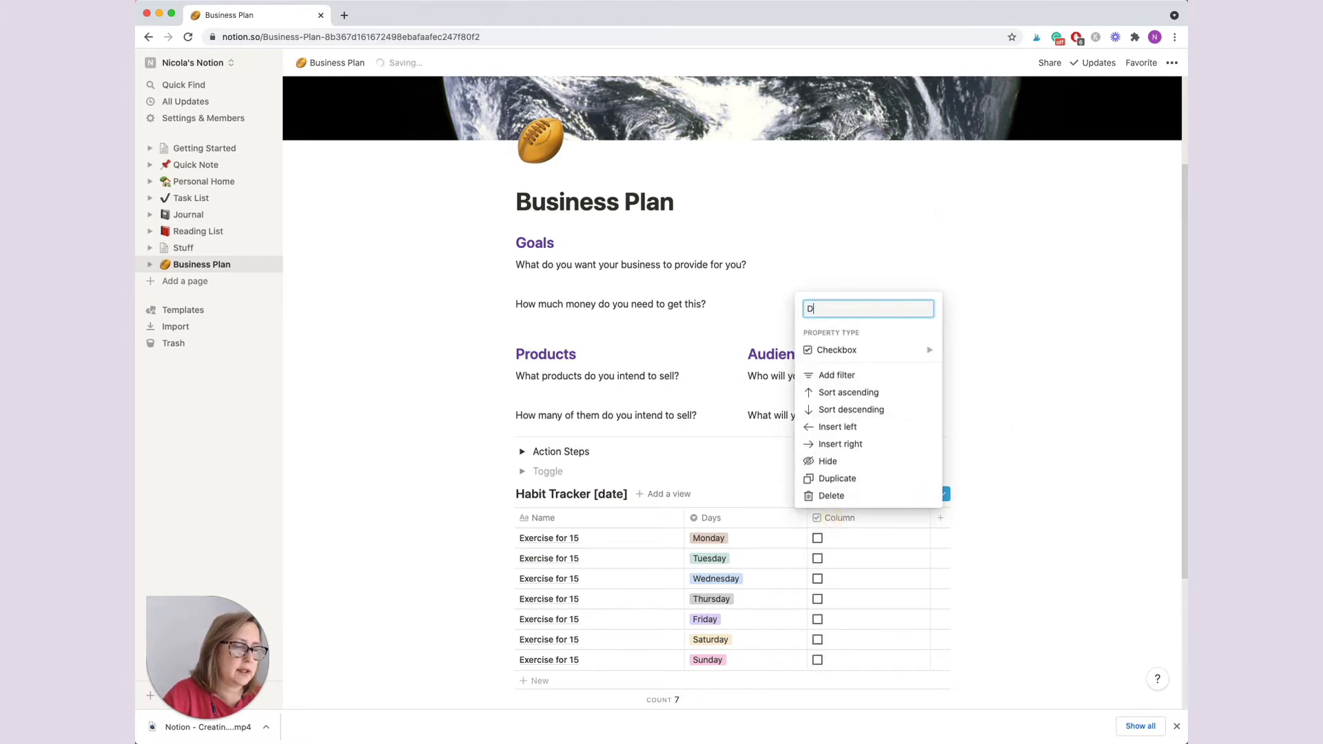
pyautogui.click(1001, 540)
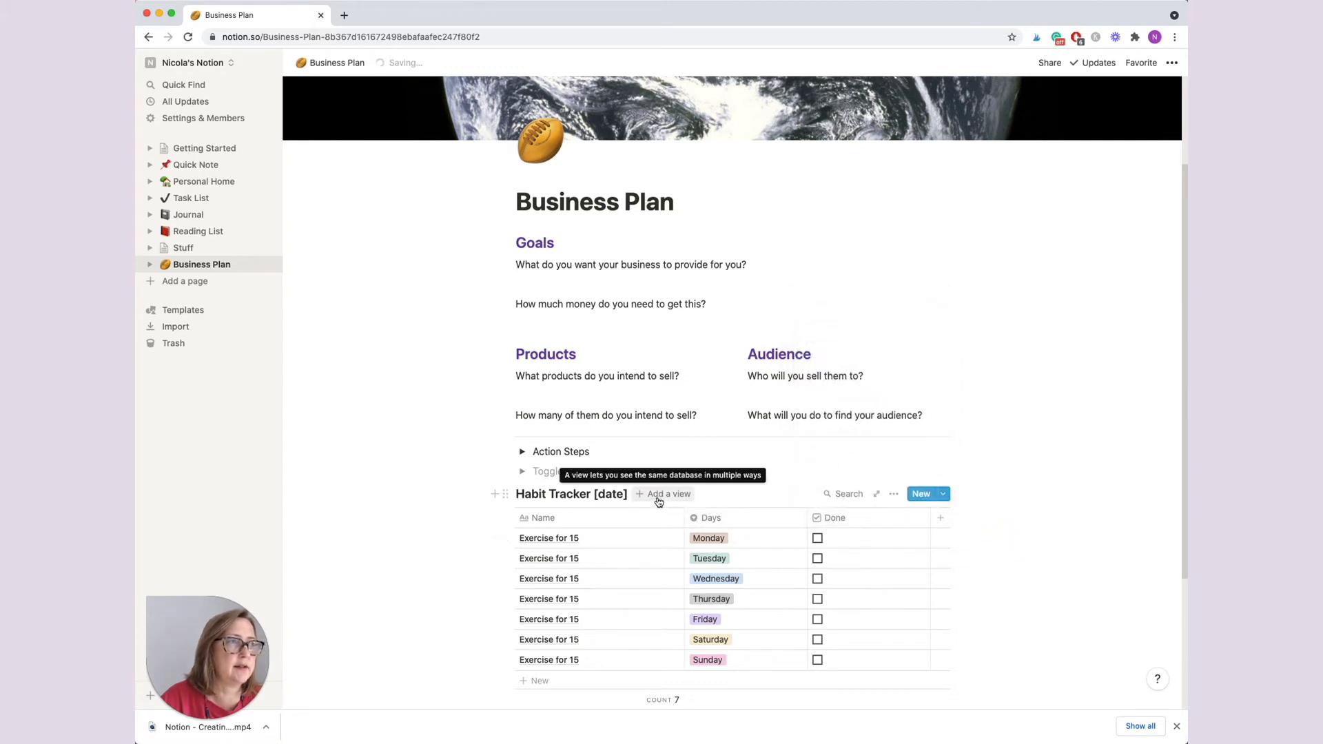
# Step: Create an unnamed Board view for the Habit Tracker database
pyautogui.click(644, 494)
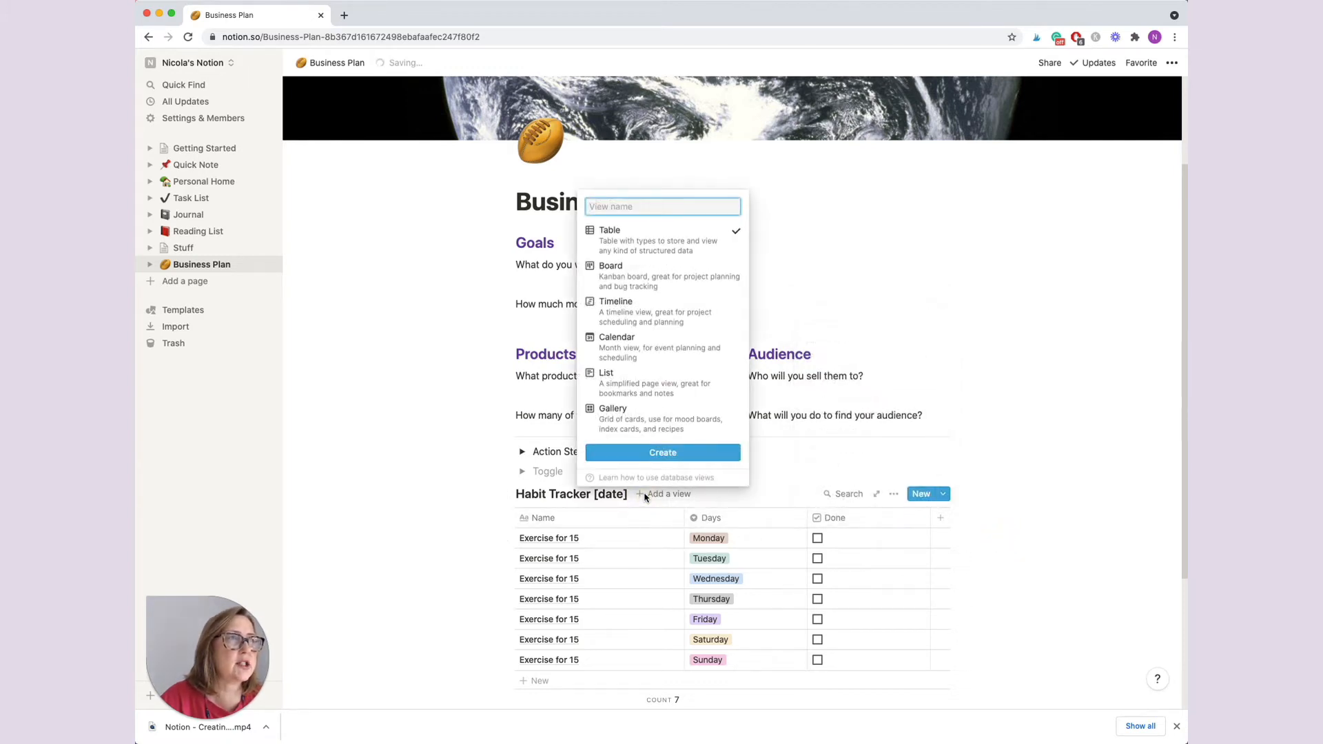
pyautogui.click(657, 277)
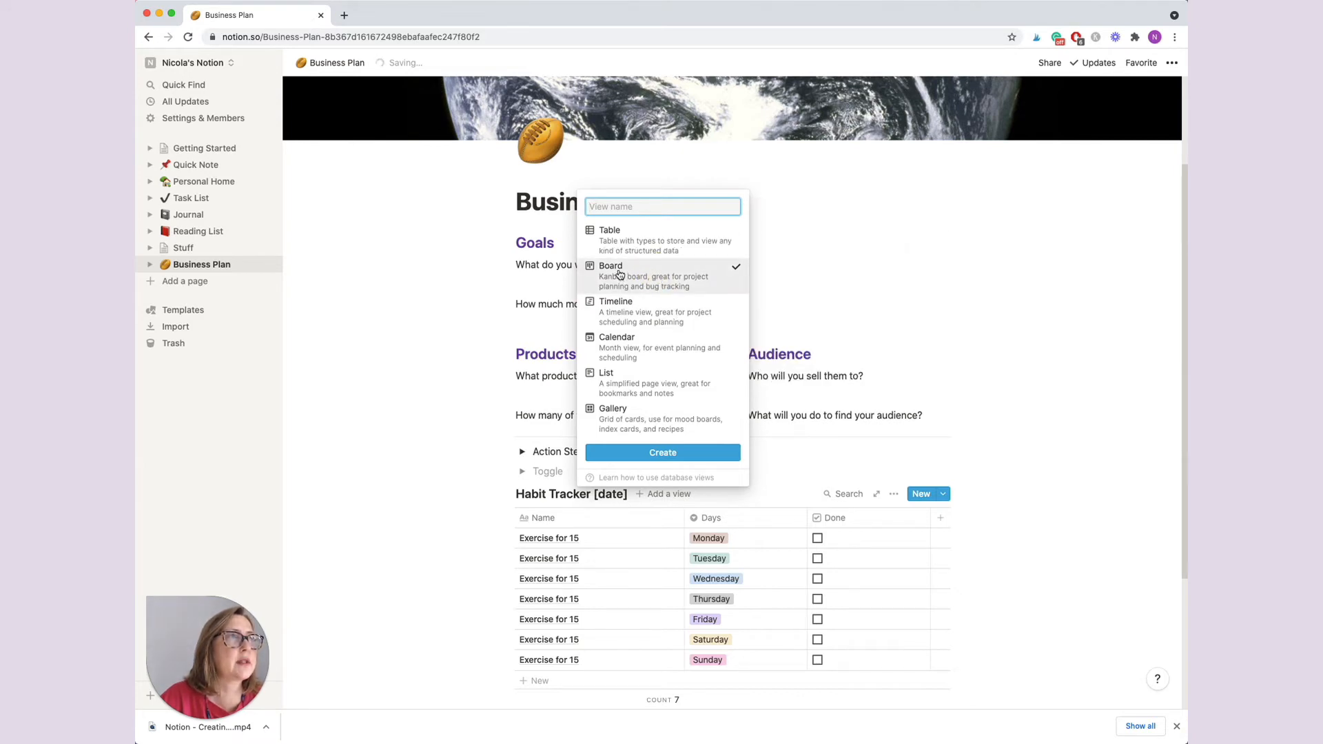
pyautogui.click(630, 452)
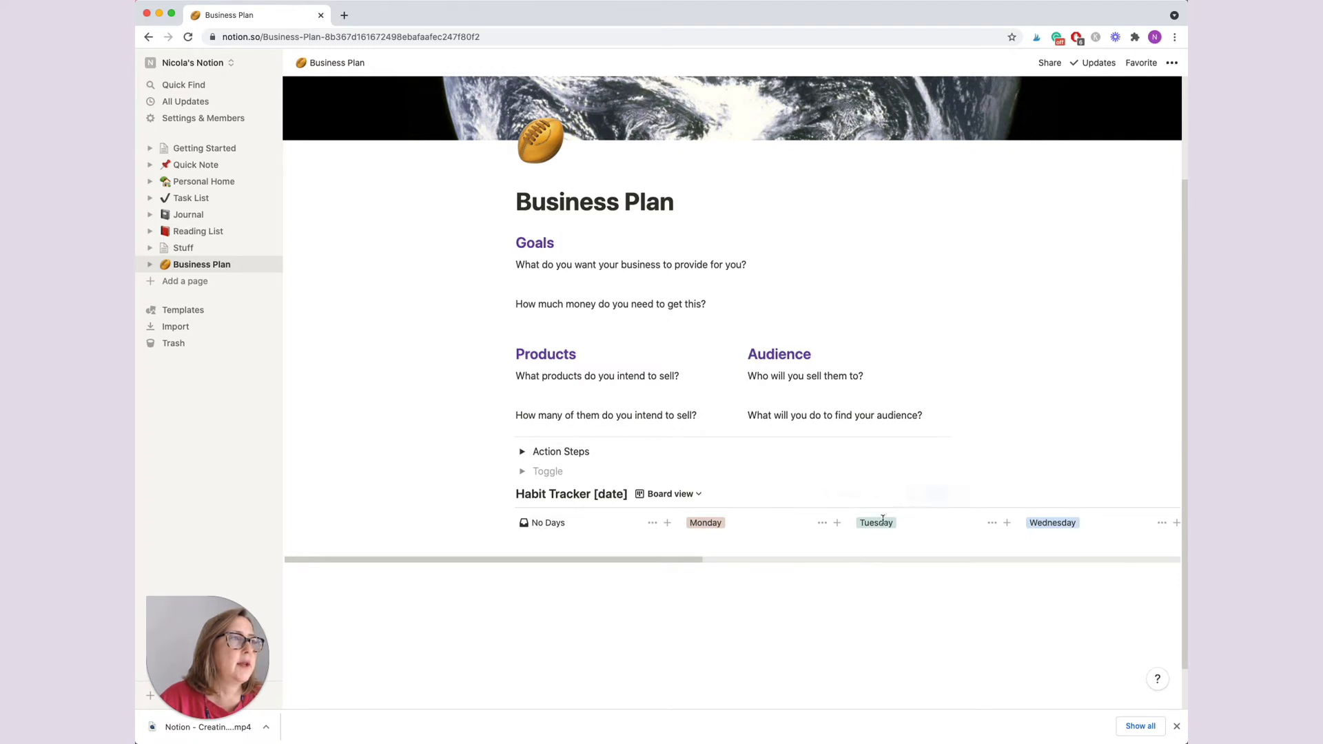
# Step: Set the card size of the habit tracker's board view to Small
pyautogui.click(893, 495)
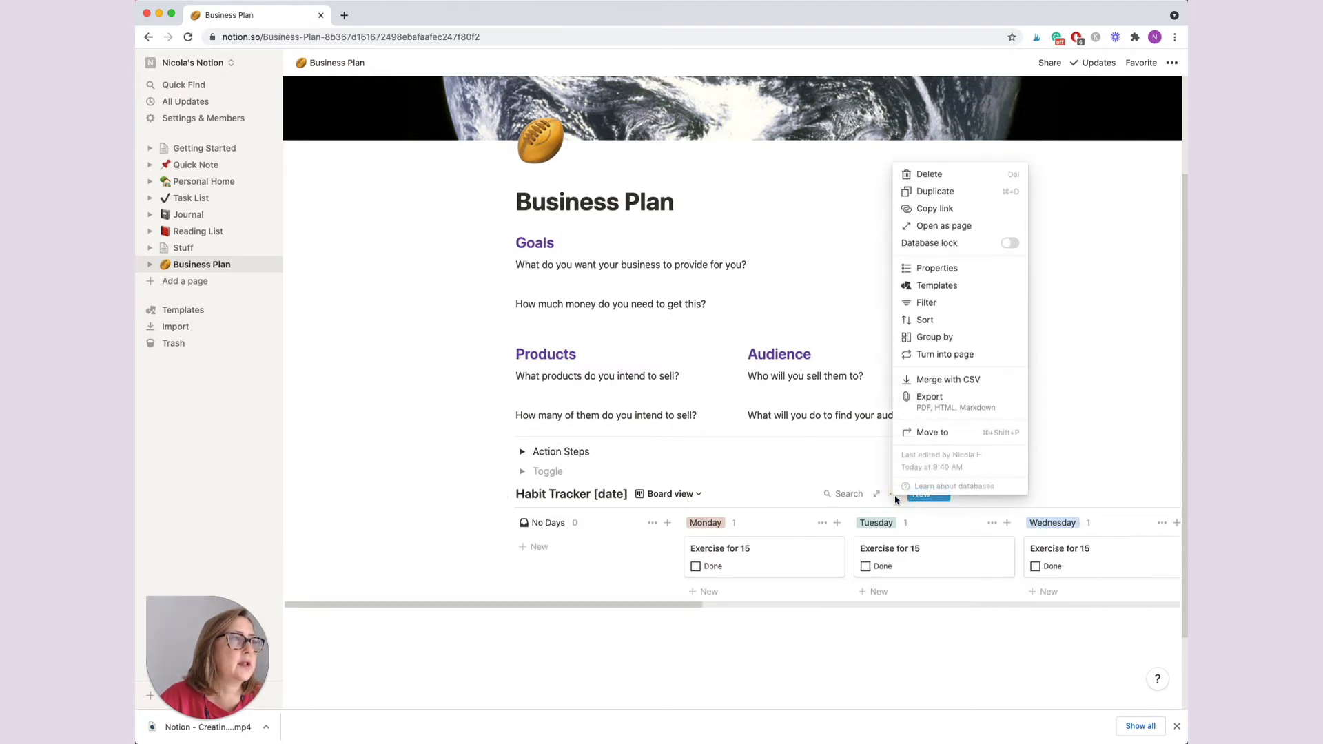
pyautogui.click(952, 270)
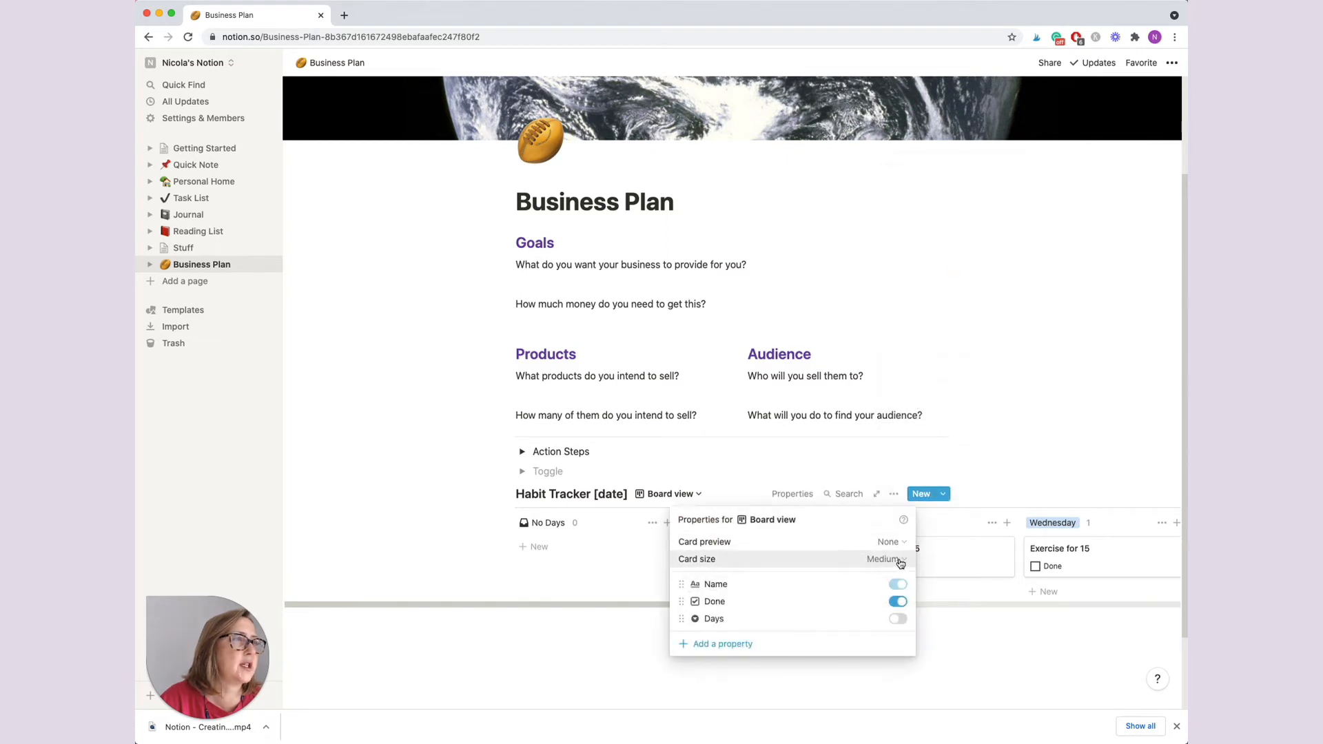
pyautogui.click(901, 561)
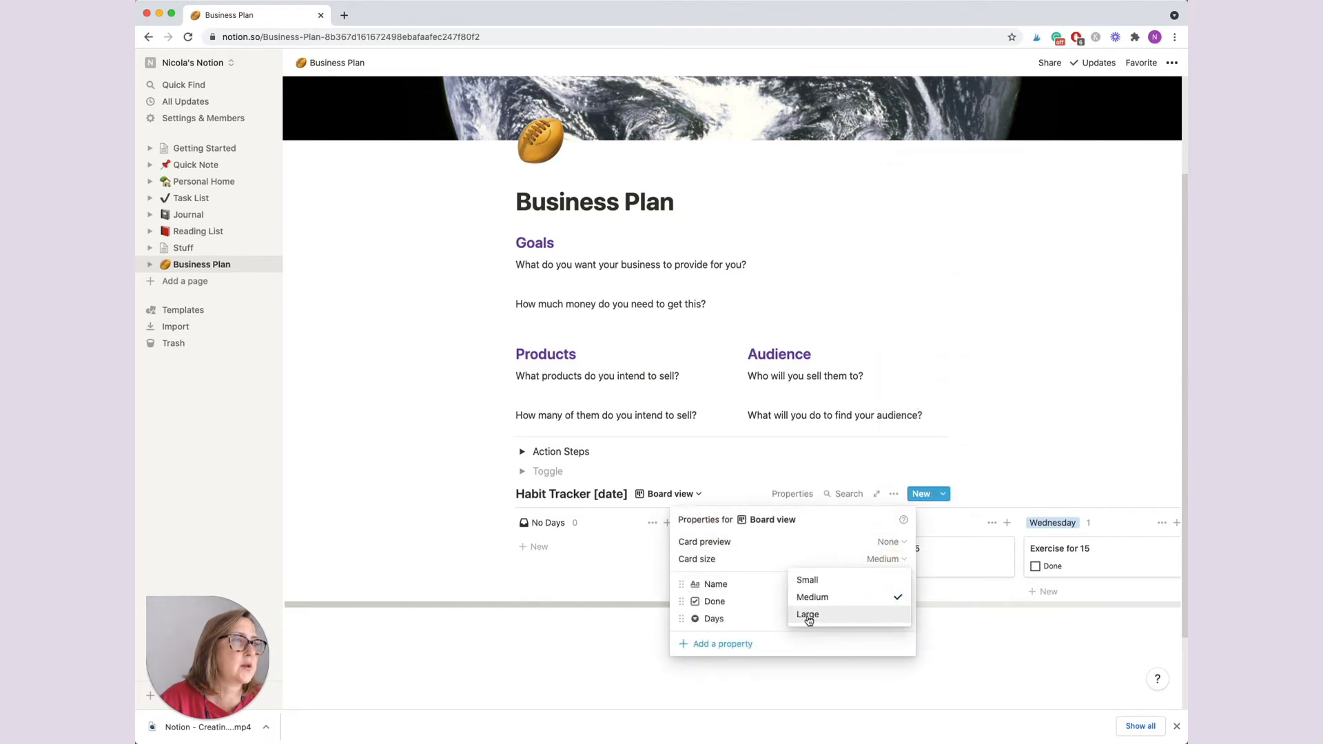
pyautogui.click(808, 581)
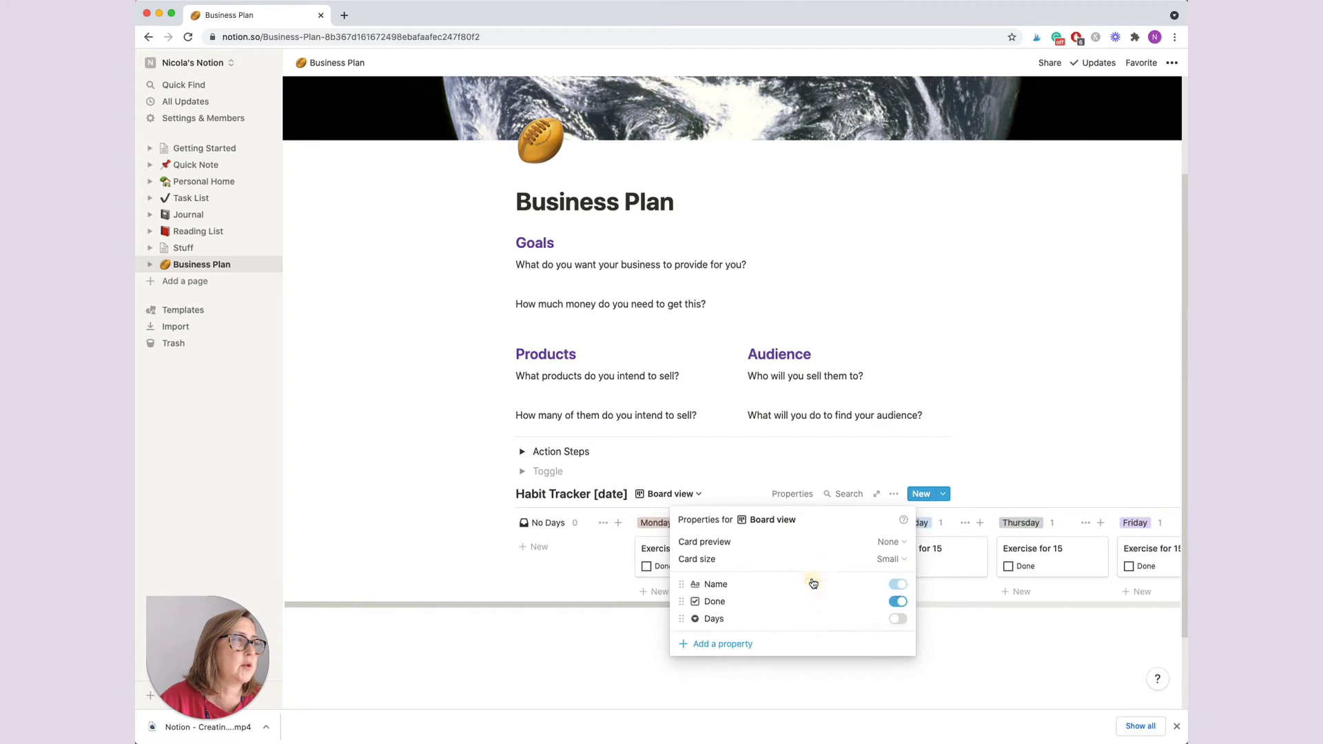
pyautogui.click(1066, 207)
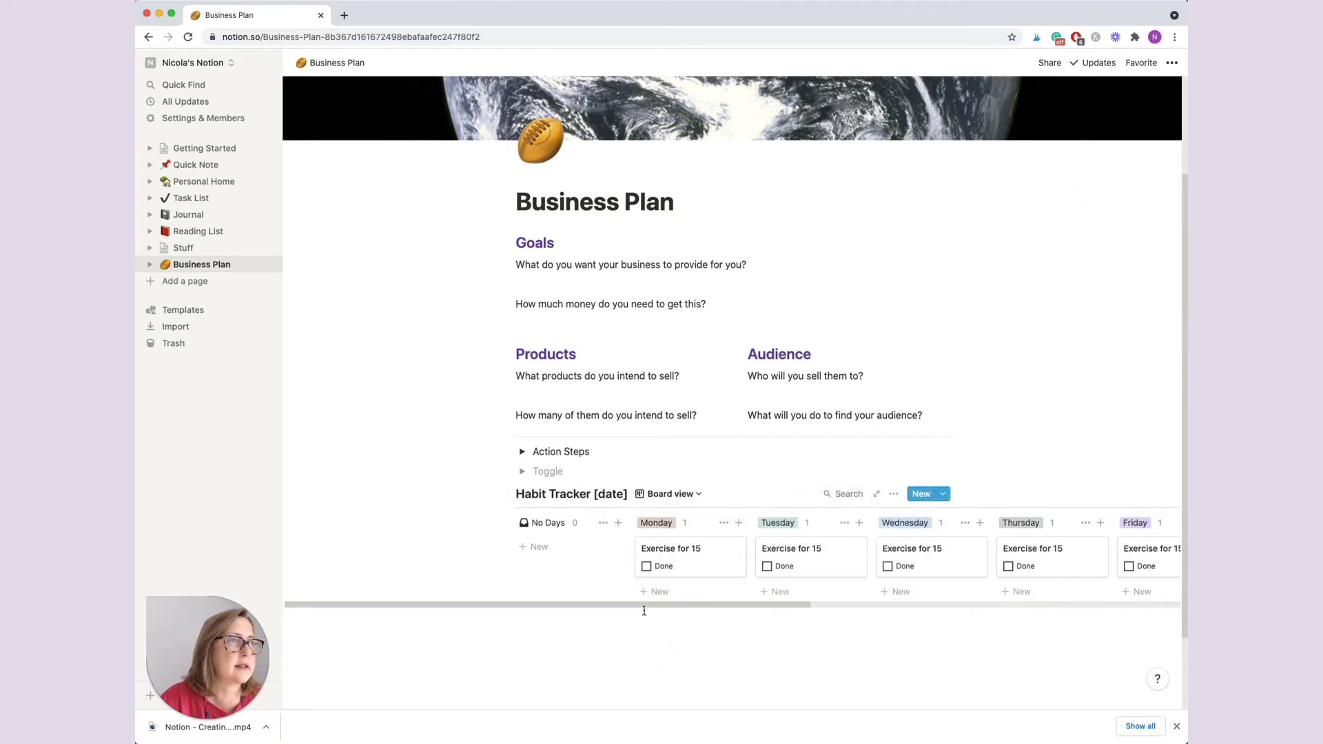
# Step: Hide the empty No Days group from the habit tracker board
pyautogui.moveTo(641, 604); pyautogui.dragTo(697, 620)
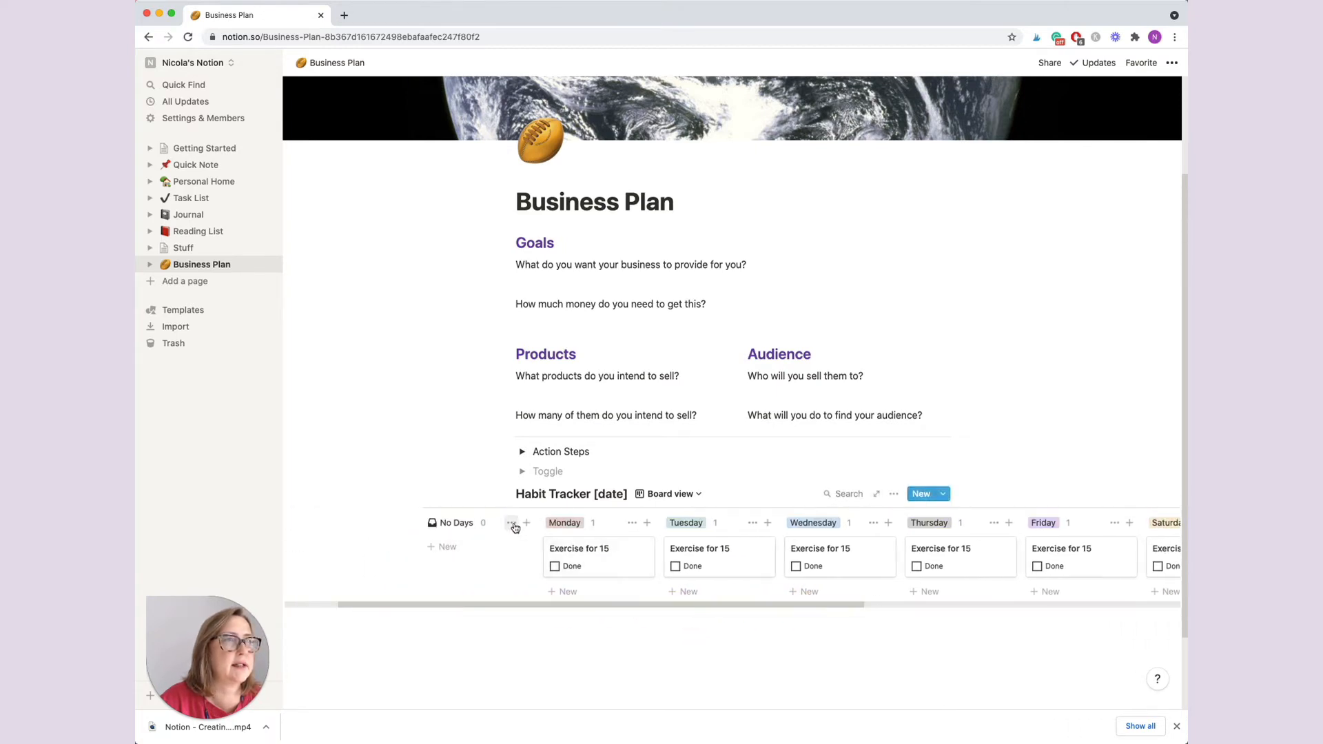
pyautogui.click(512, 522)
pyautogui.click(482, 541)
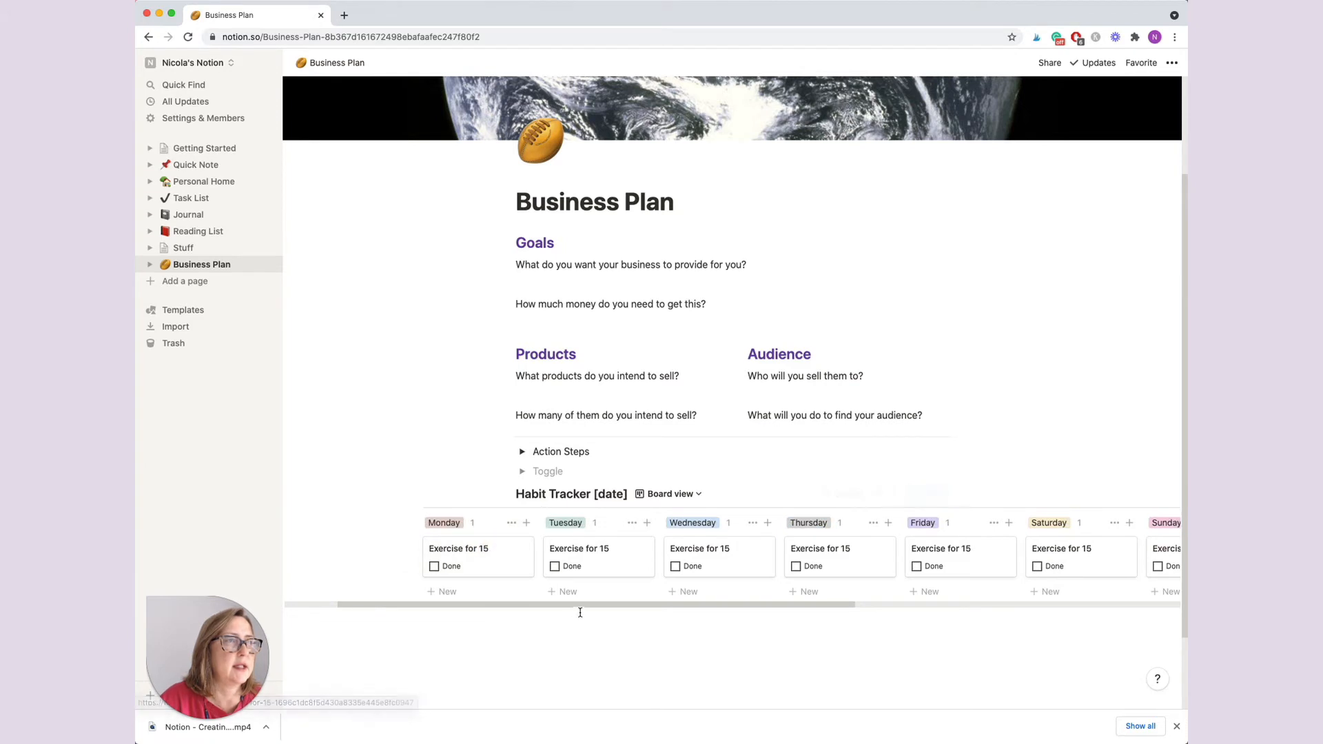
pyautogui.moveTo(581, 605); pyautogui.dragTo(630, 624)
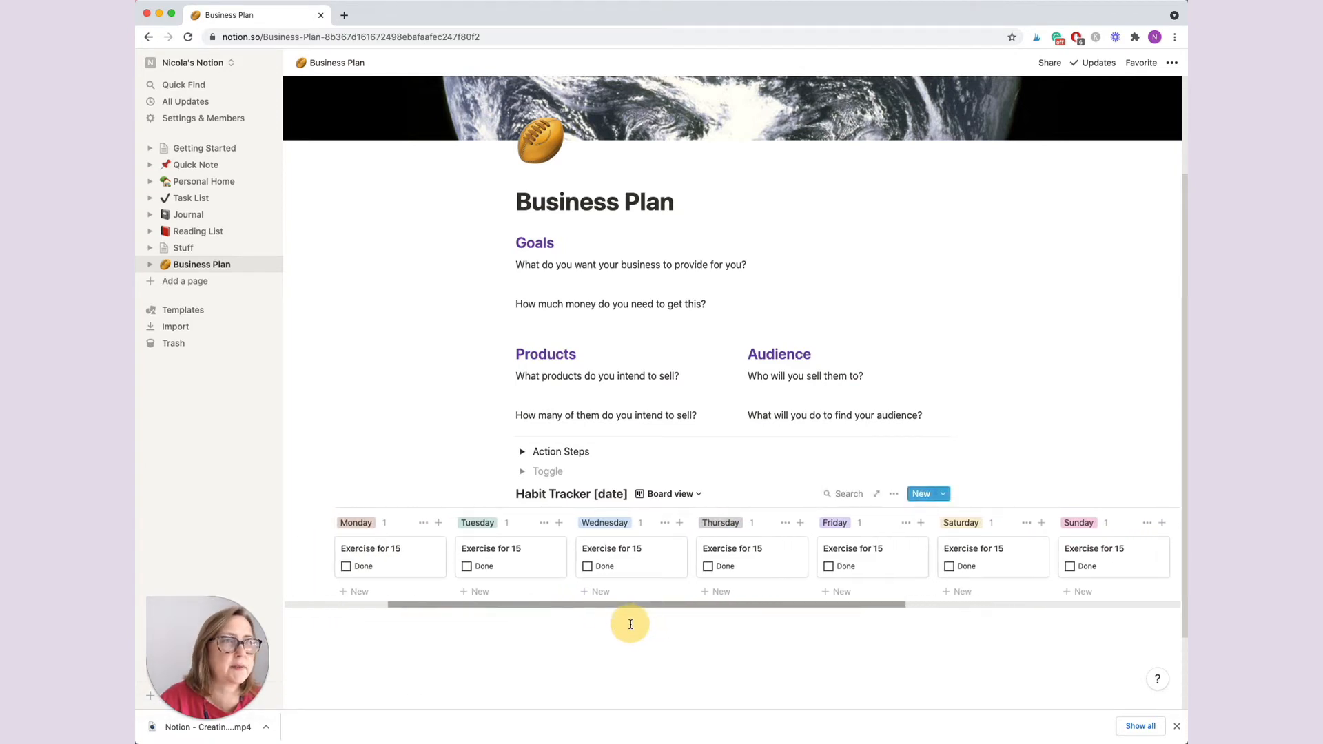
# Step: Try out the Done checkboxes on the Monday, Tuesday and Wednesday cards, and clear them again
pyautogui.click(347, 567)
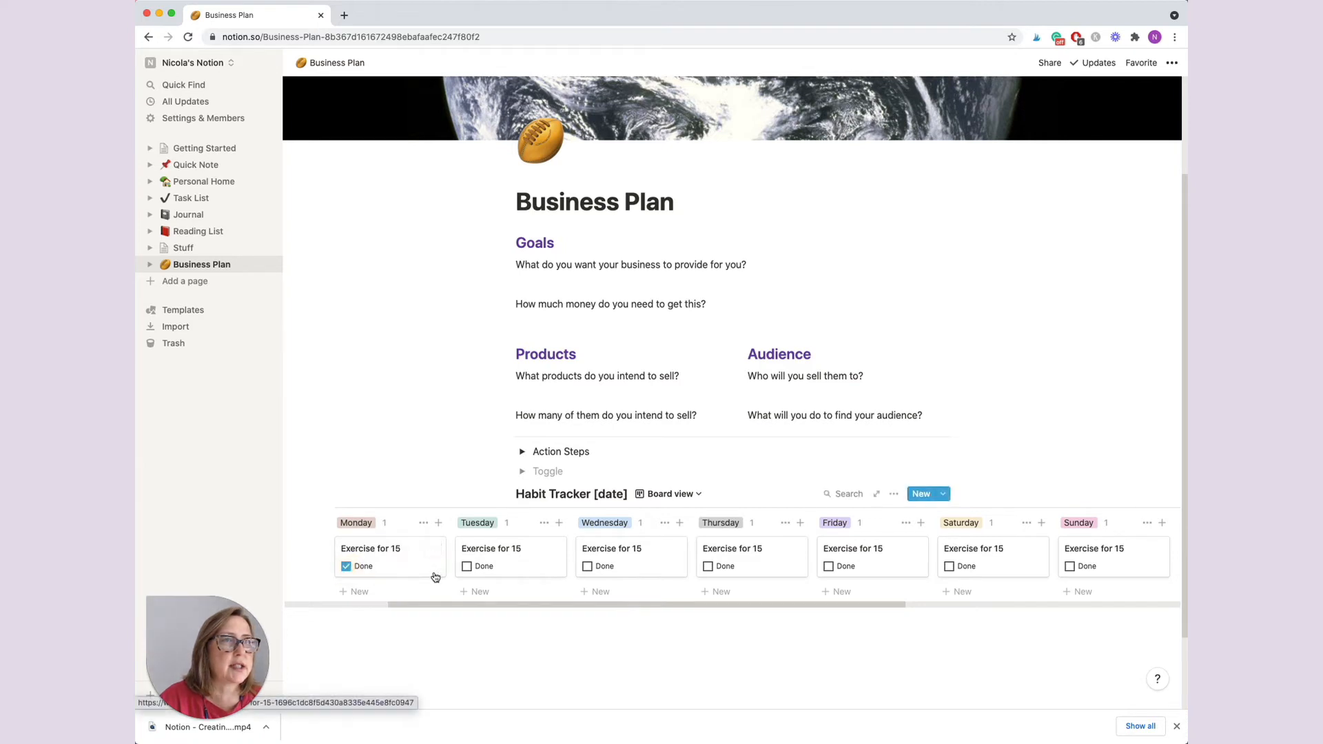
pyautogui.click(587, 567)
pyautogui.click(467, 567)
pyautogui.click(346, 567)
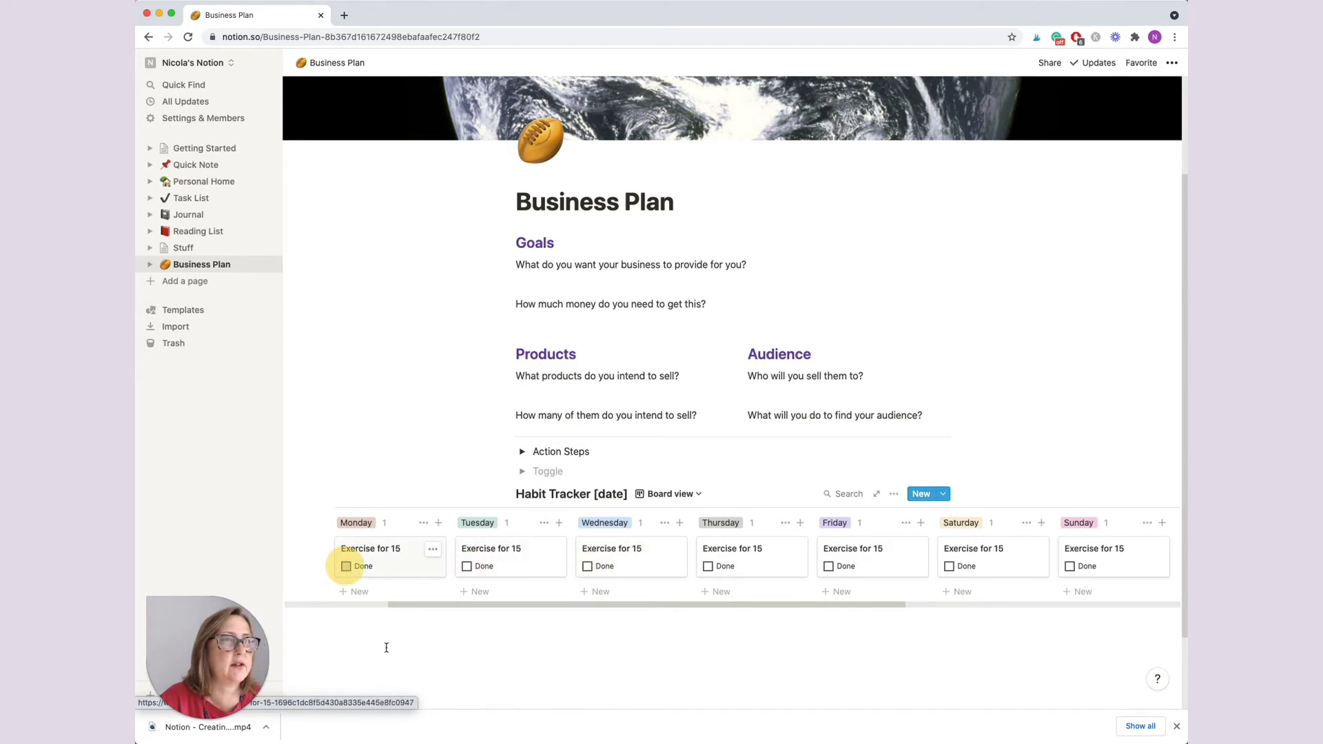
# Step: Add a subpage titled "Habit Archive" below the habit tracker board, and return to the Business Plan page
pyautogui.click(458, 648)
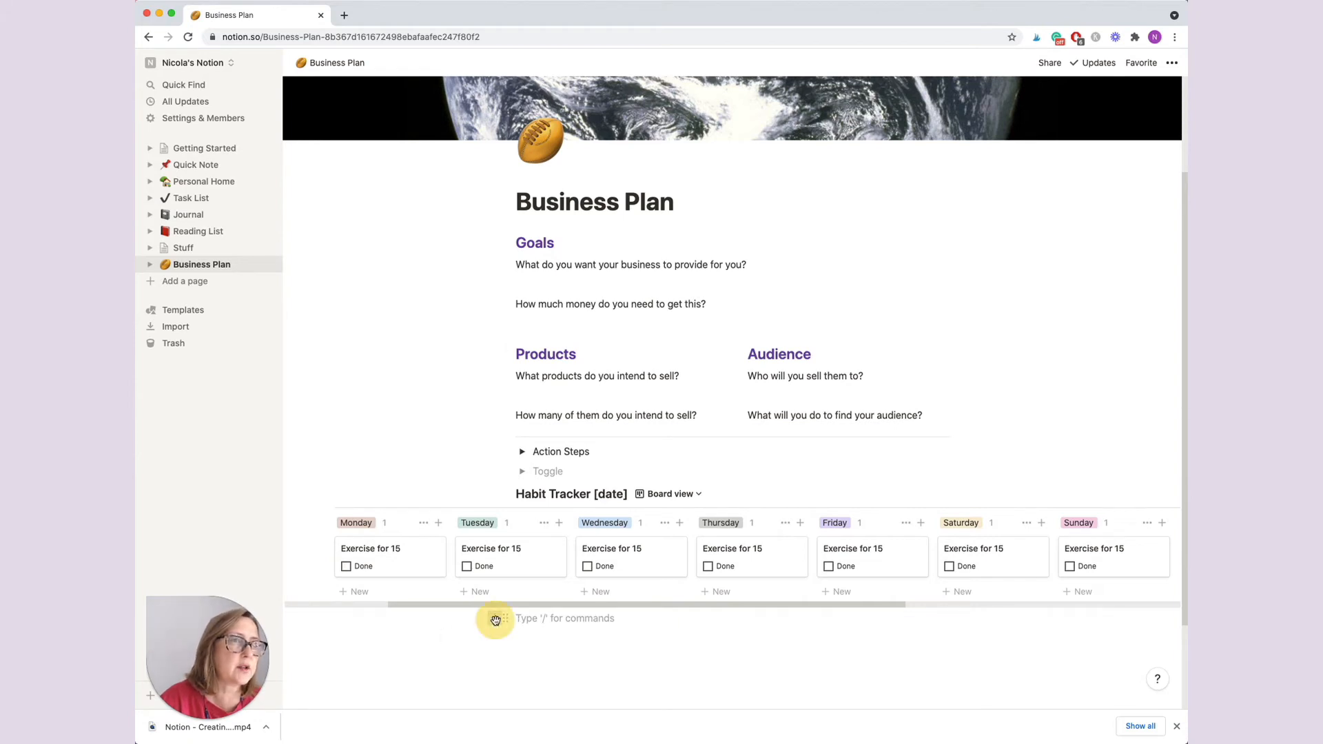
pyautogui.click(496, 620)
pyautogui.press('Down')
pyautogui.press('Return')
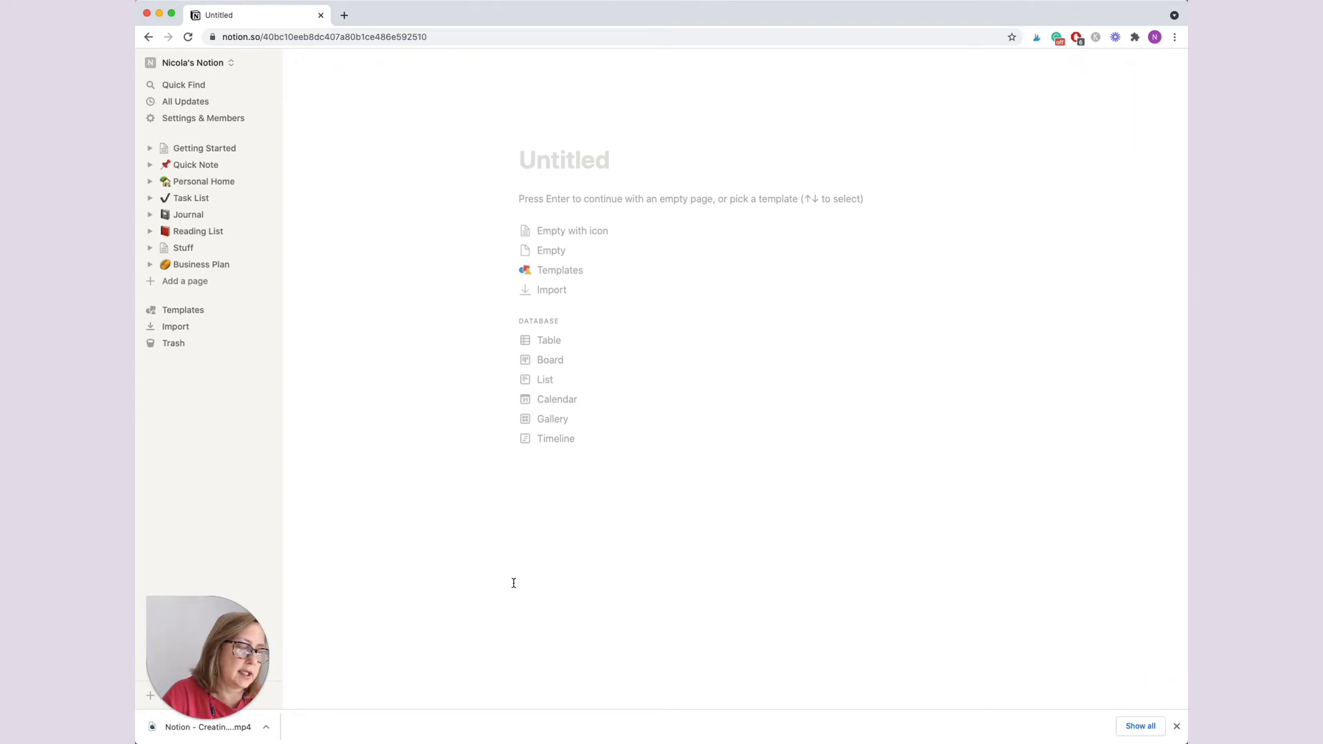
pyautogui.write('Habit ')
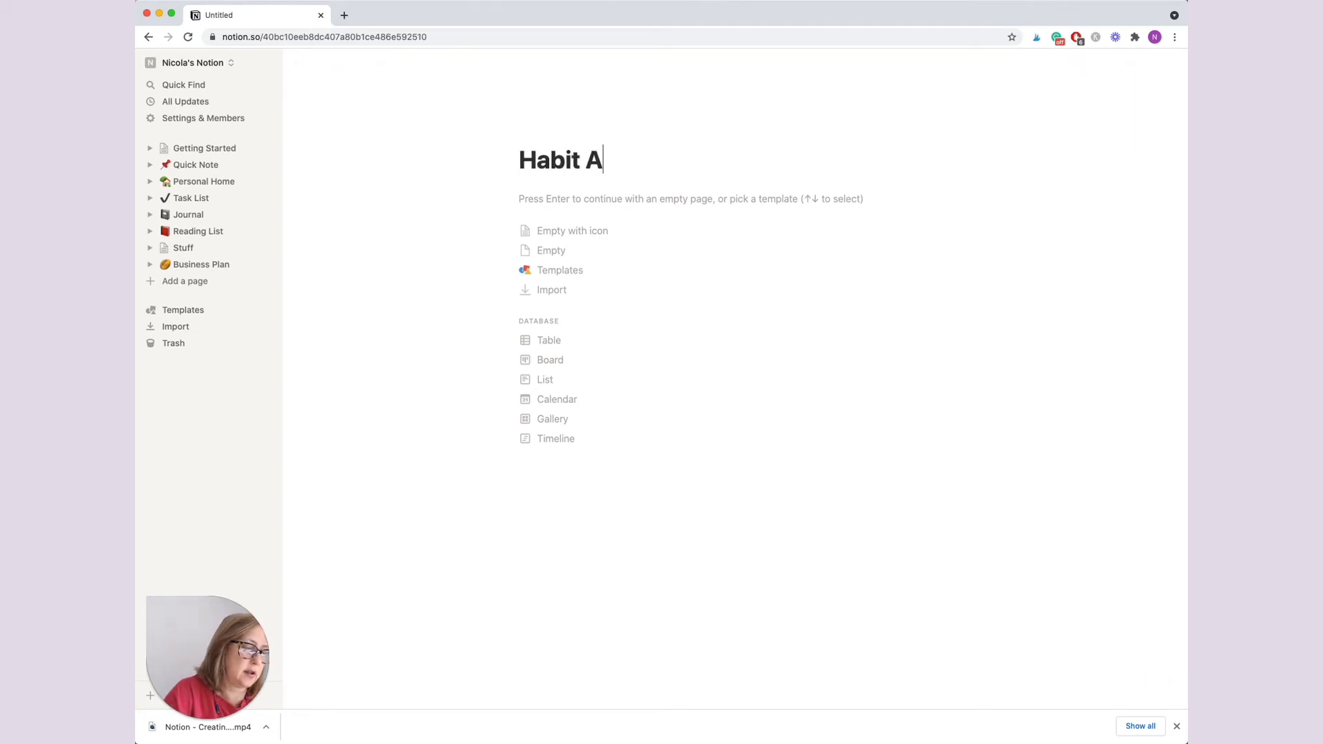
pyautogui.write('Archive')
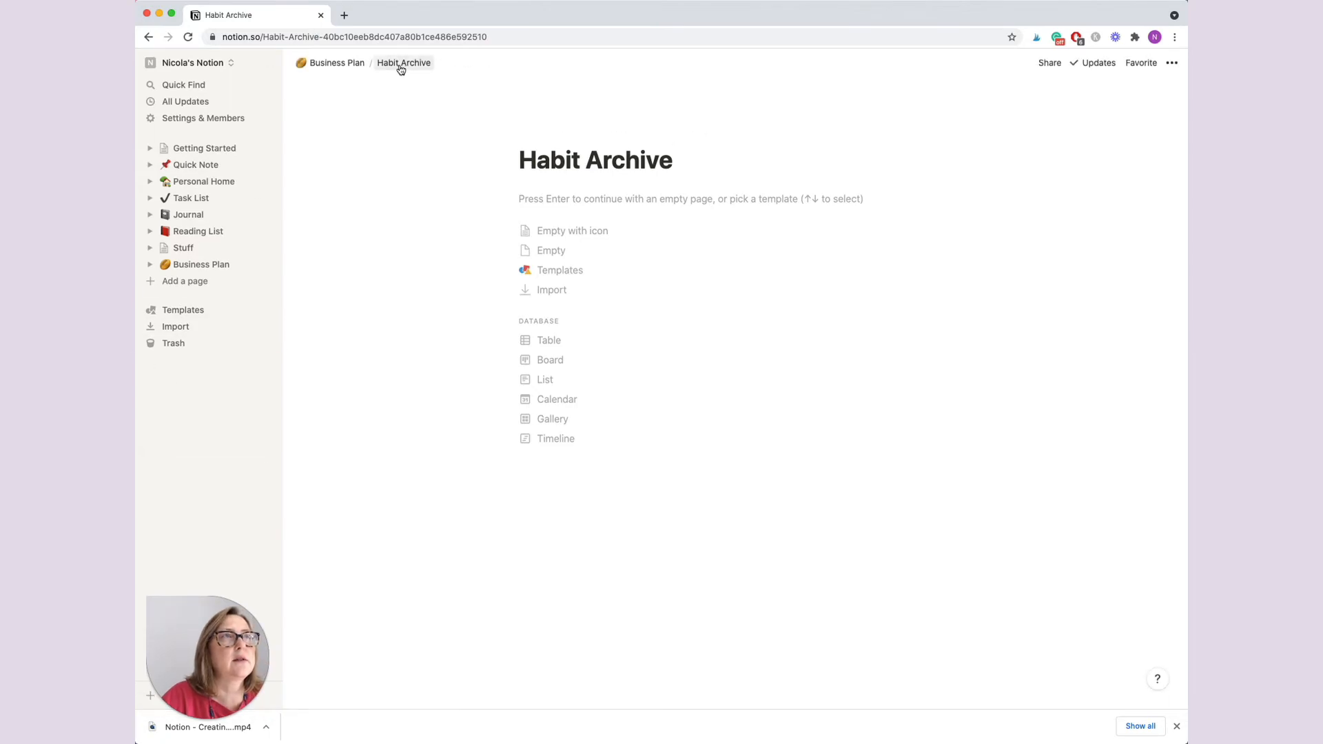
pyautogui.click(333, 63)
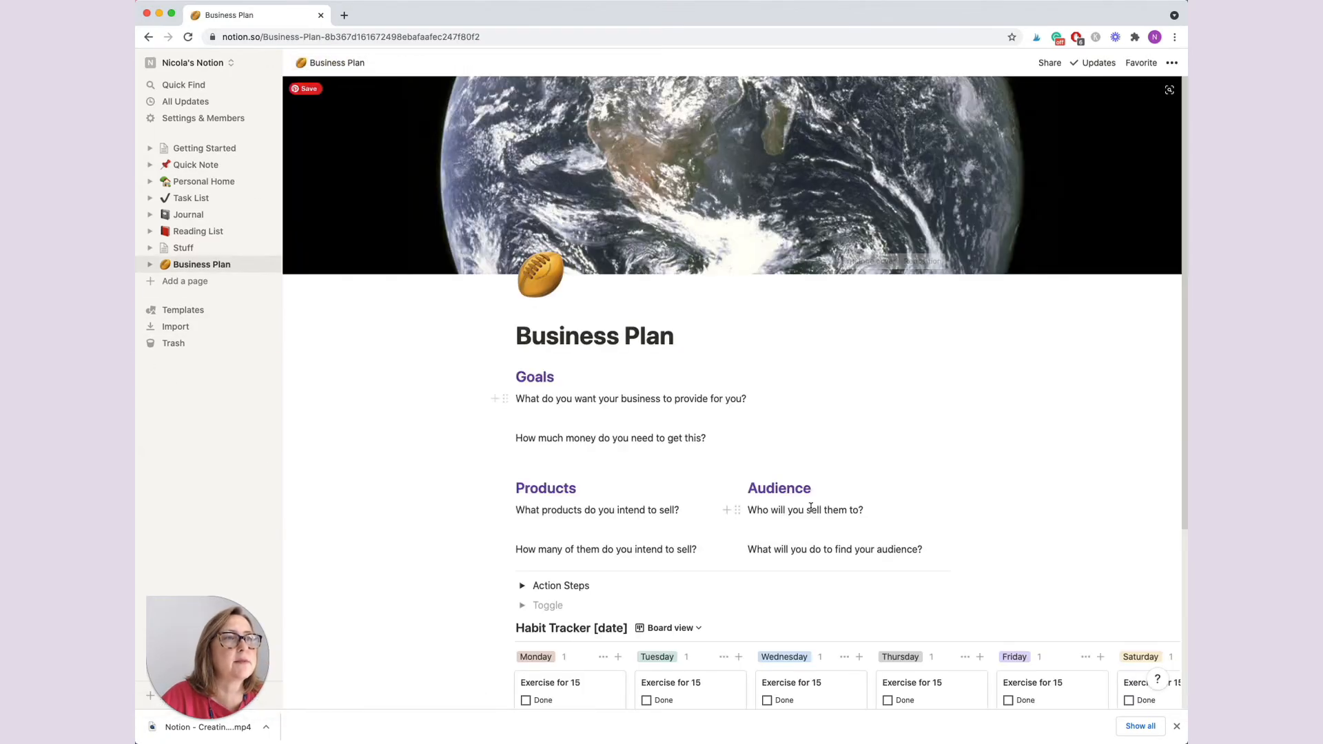
# Step: Insert a template button block below the Habit Archive subpage
pyautogui.scroll(-5, 1175, 554)
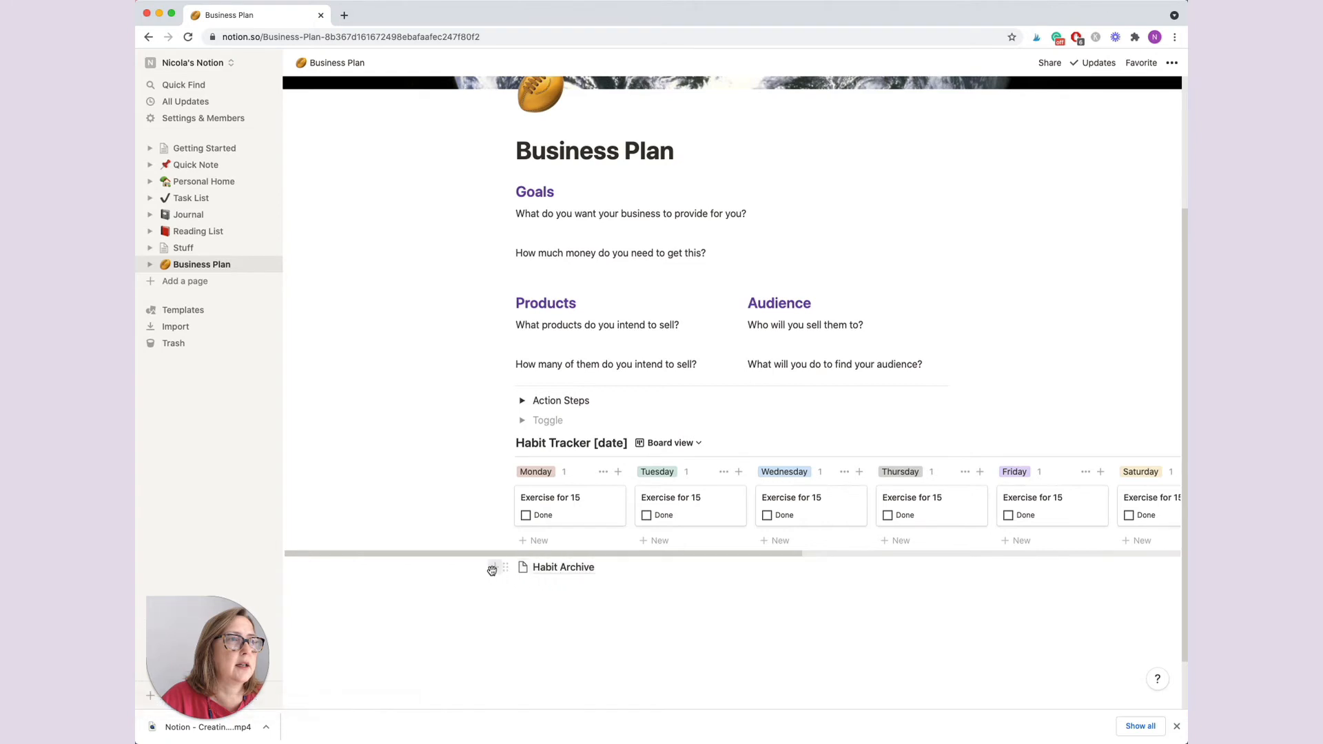
pyautogui.click(494, 572)
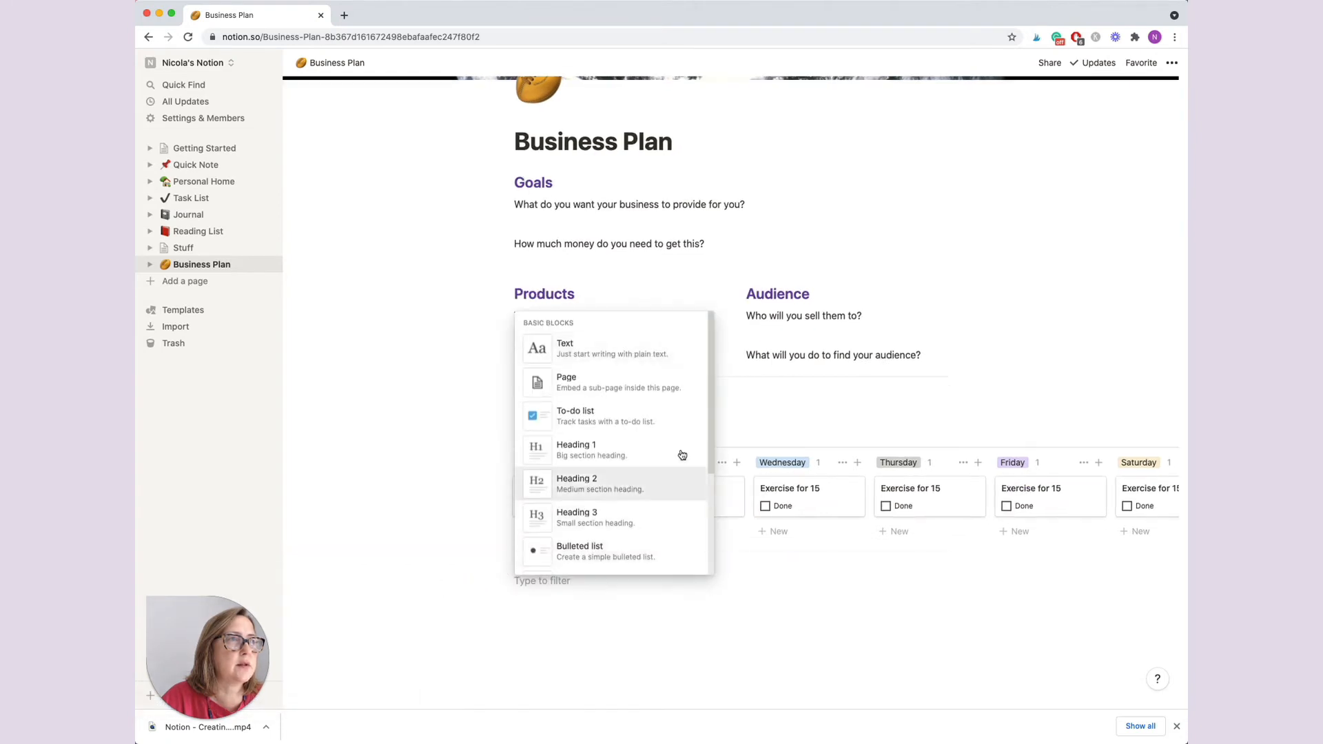
pyautogui.scroll(-6, 709, 441)
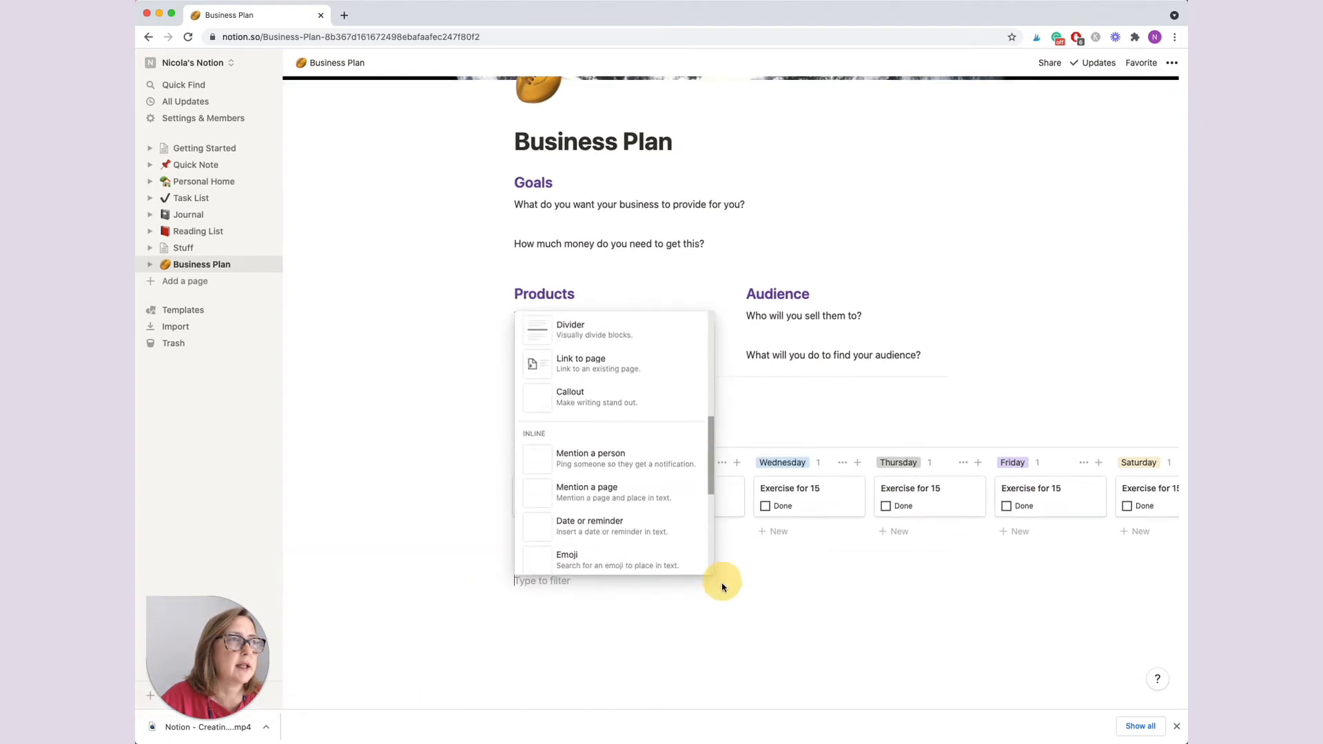
pyautogui.moveTo(708, 532); pyautogui.dragTo(702, 576)
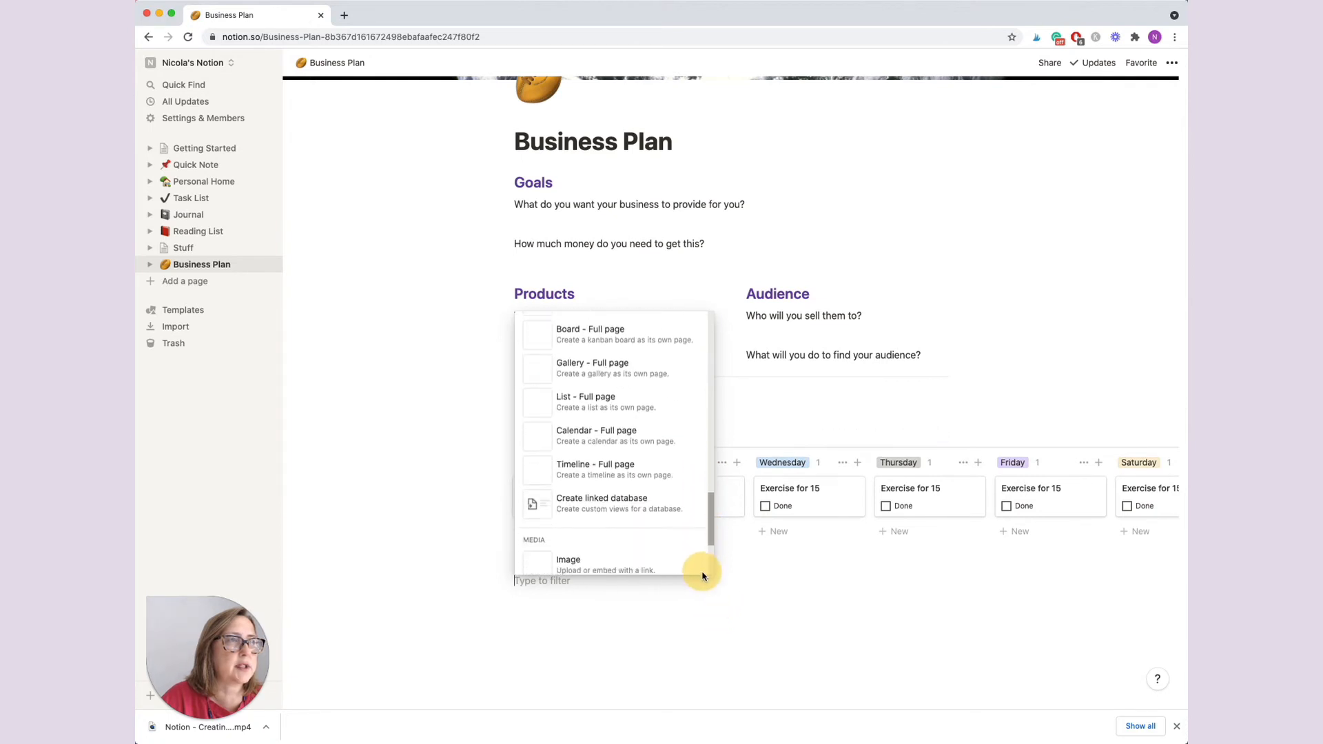
pyautogui.scroll(-3, 703, 576)
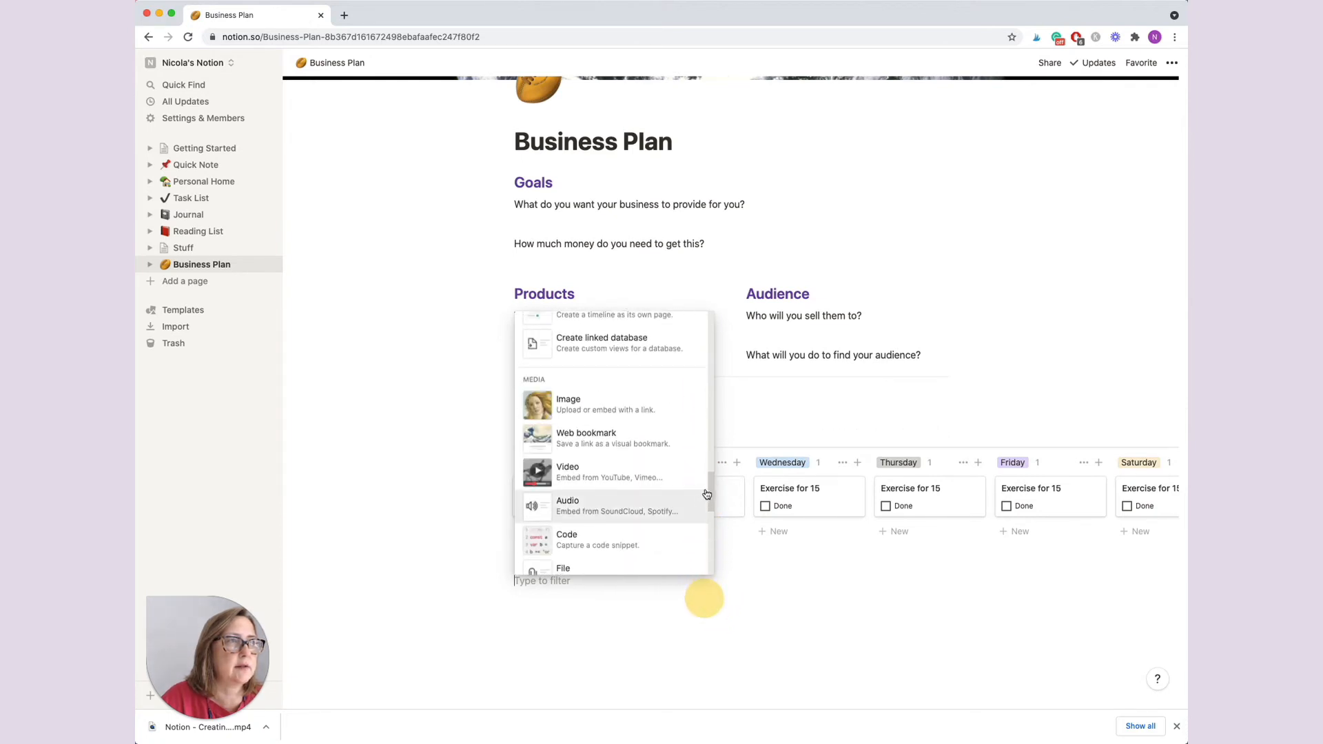
pyautogui.moveTo(712, 484); pyautogui.dragTo(716, 605)
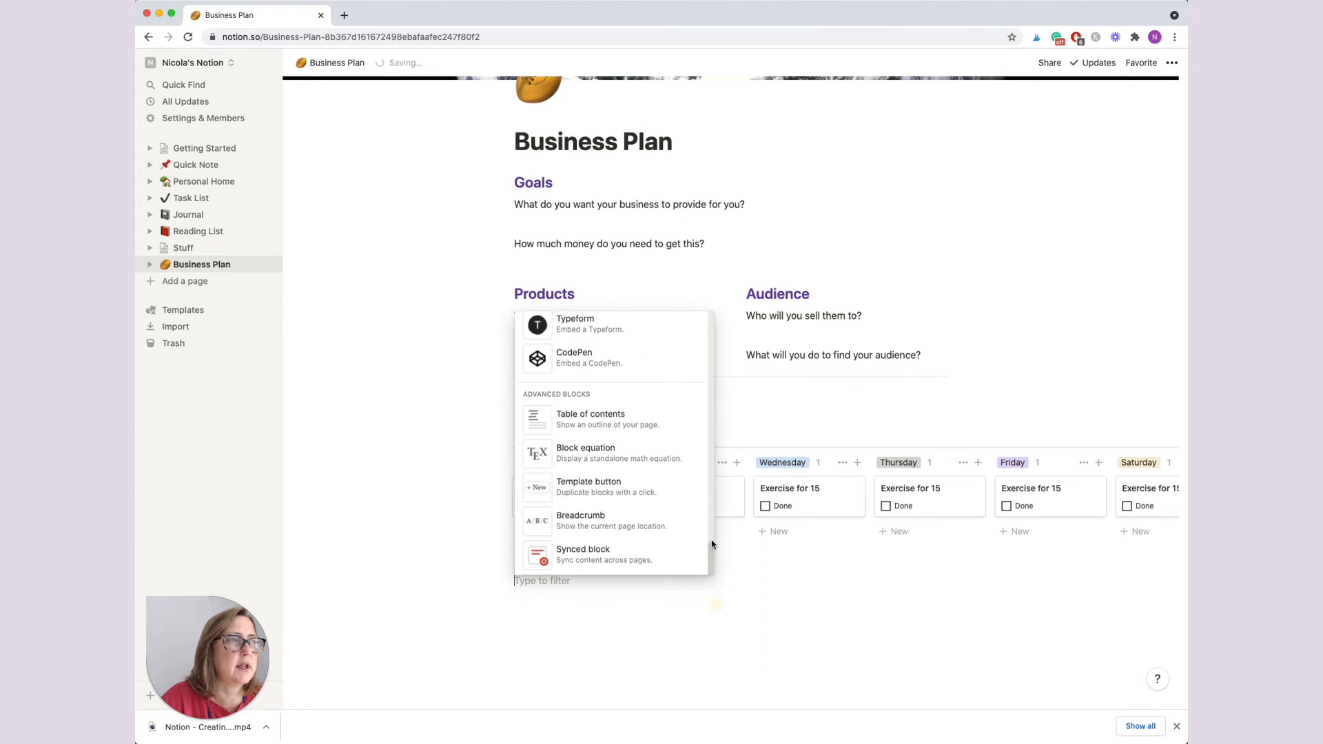
pyautogui.click(598, 487)
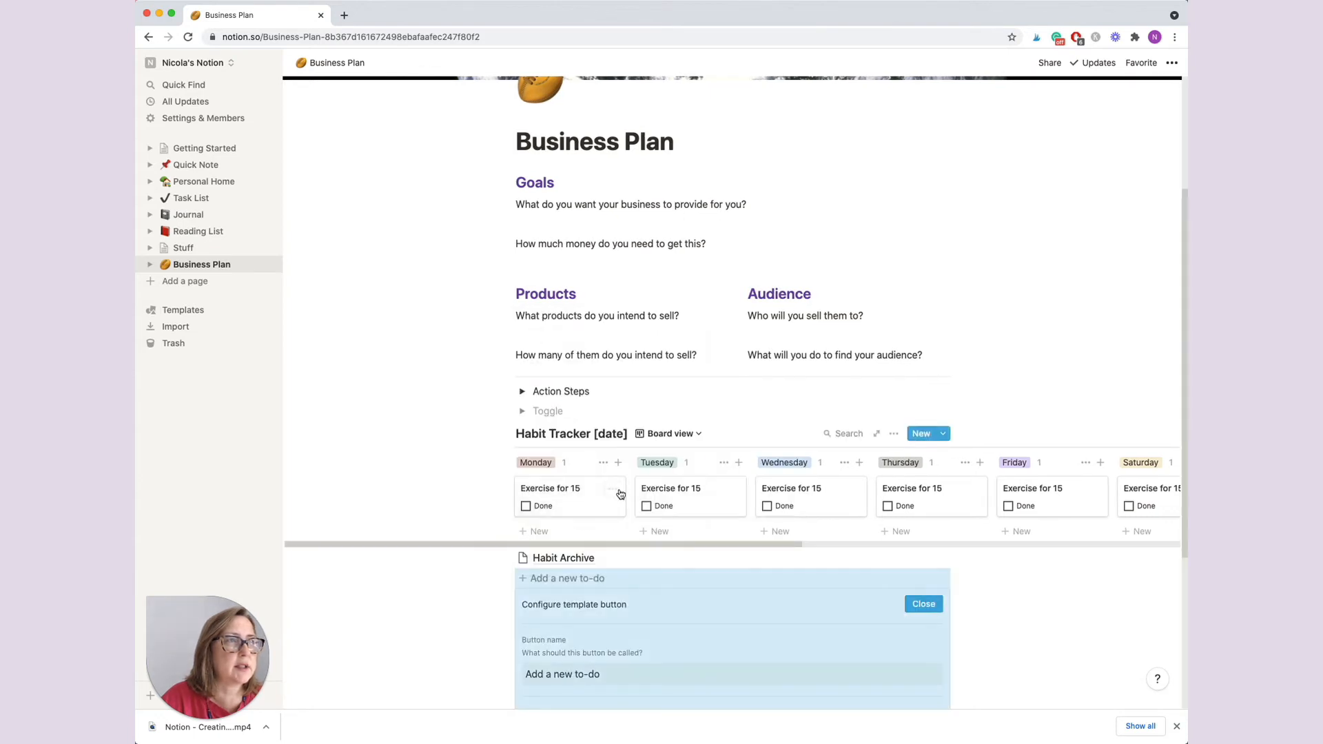
# Step: Name the template button "Add a new week"
pyautogui.click(527, 675)
pyautogui.moveTo(548, 675); pyautogui.dragTo(581, 544)
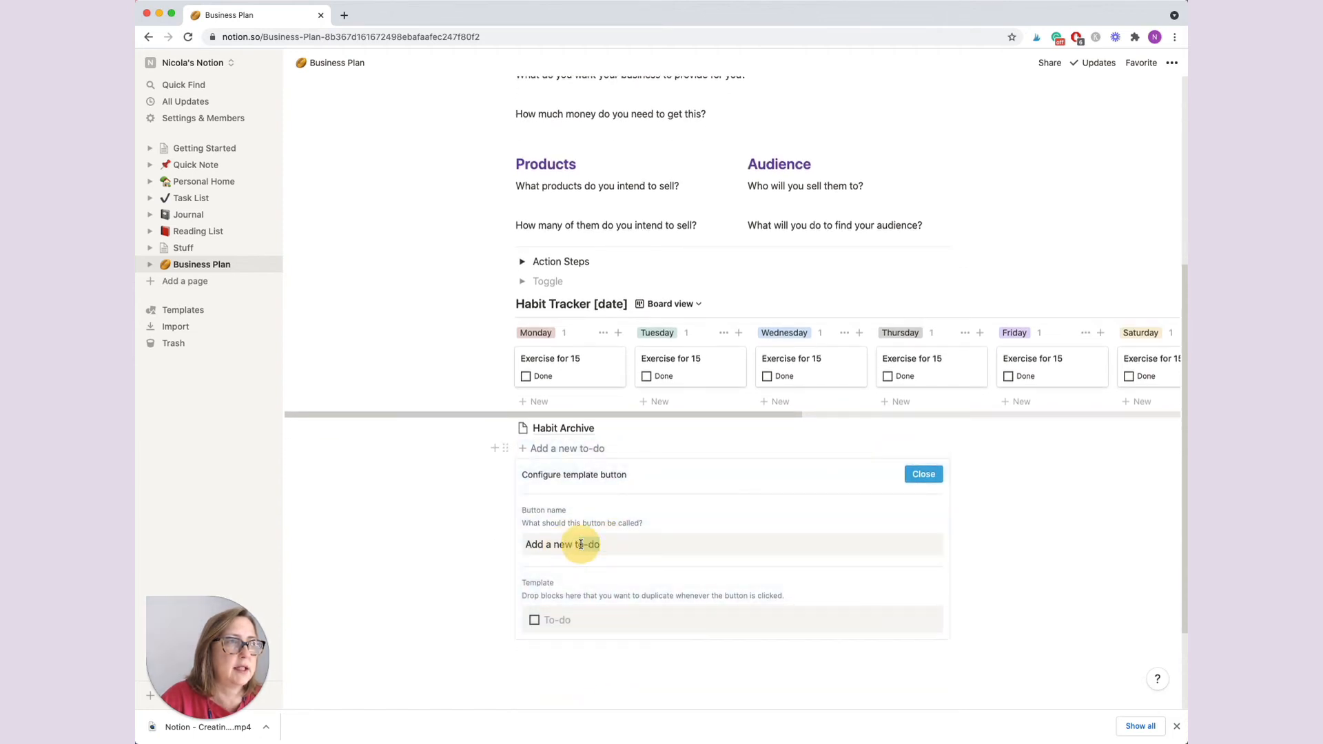
pyautogui.write('week')
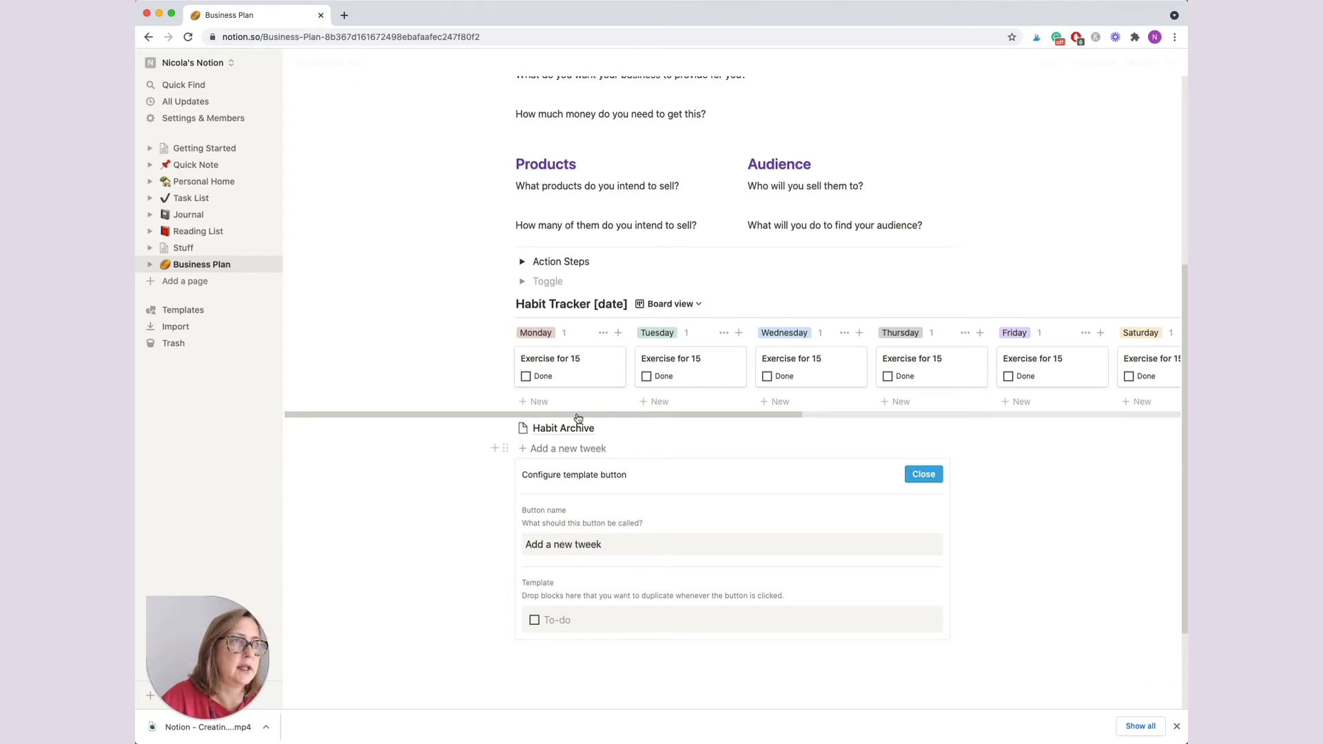
pyautogui.click(579, 542)
pyautogui.press('BackSpace')
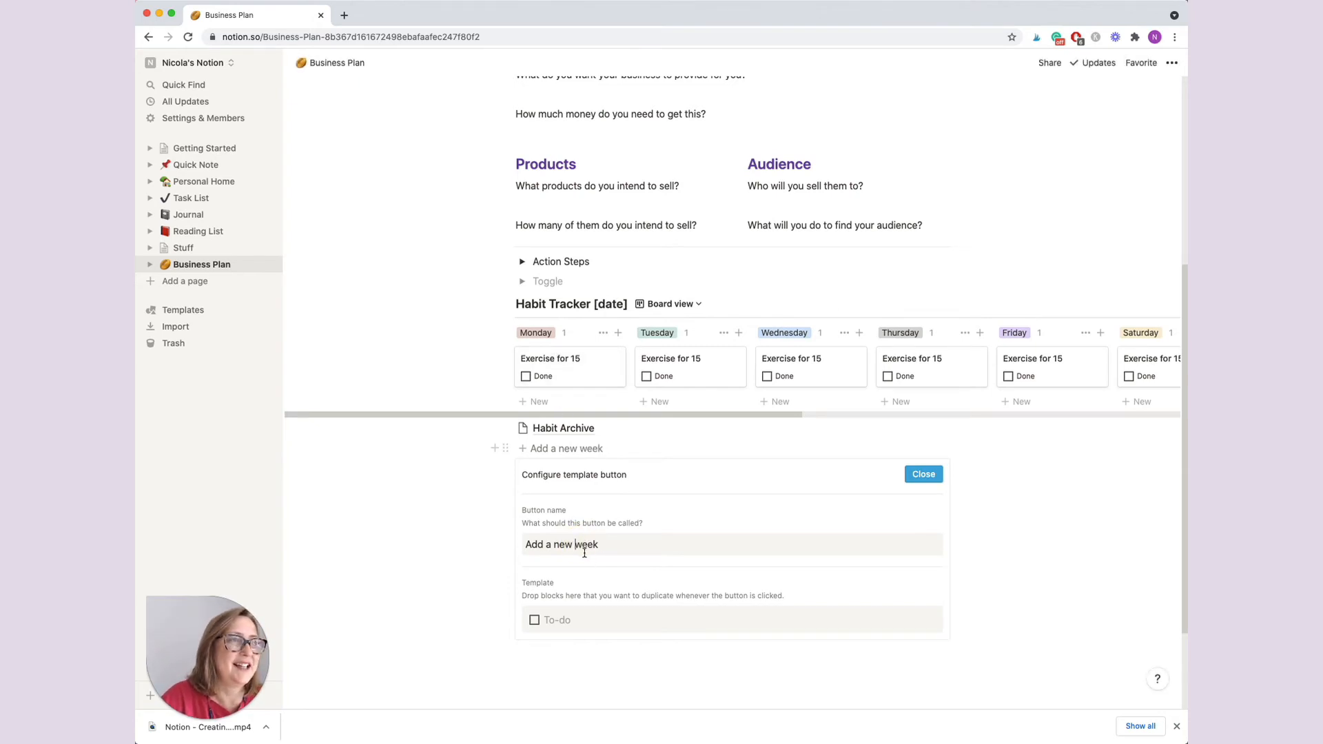
# Step: Move the Habit Tracker [date] board into the button's template area and remove the default to-do from it
pyautogui.click(504, 303)
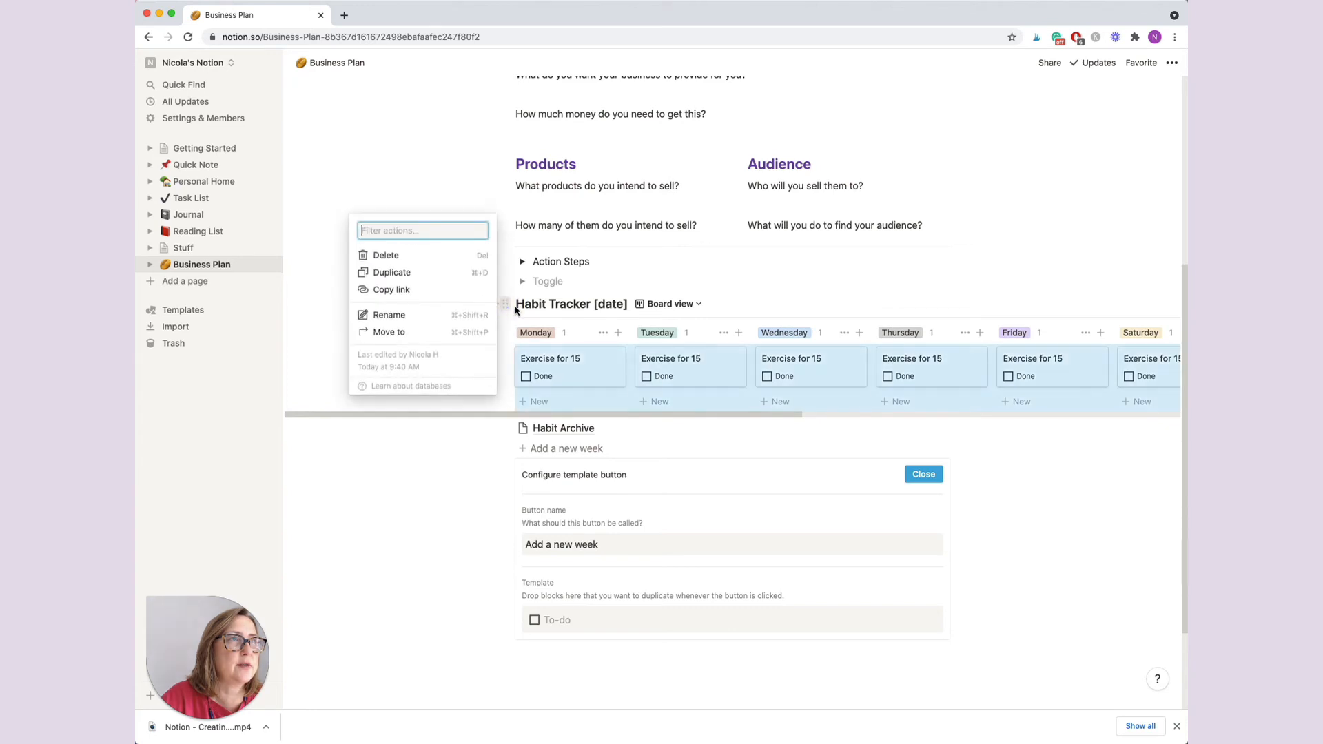
pyautogui.click(303, 294)
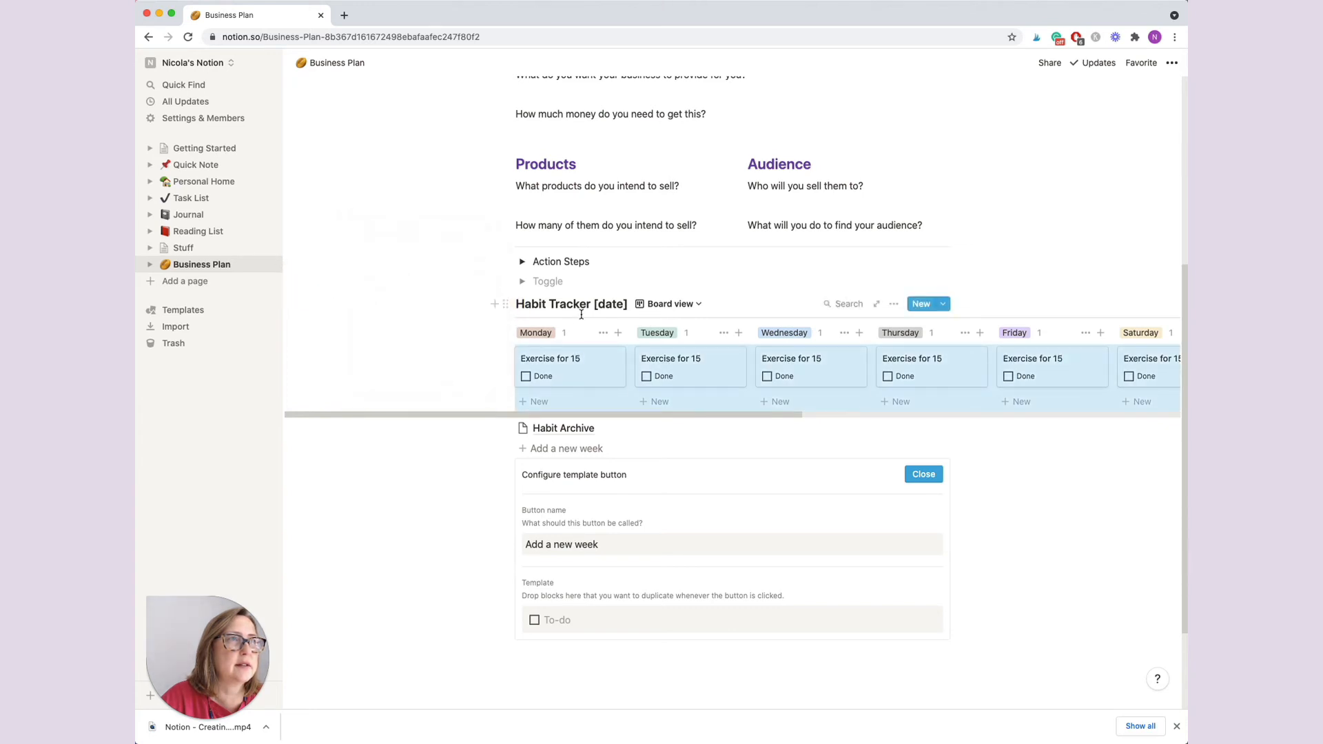
pyautogui.moveTo(562, 306); pyautogui.dragTo(615, 598)
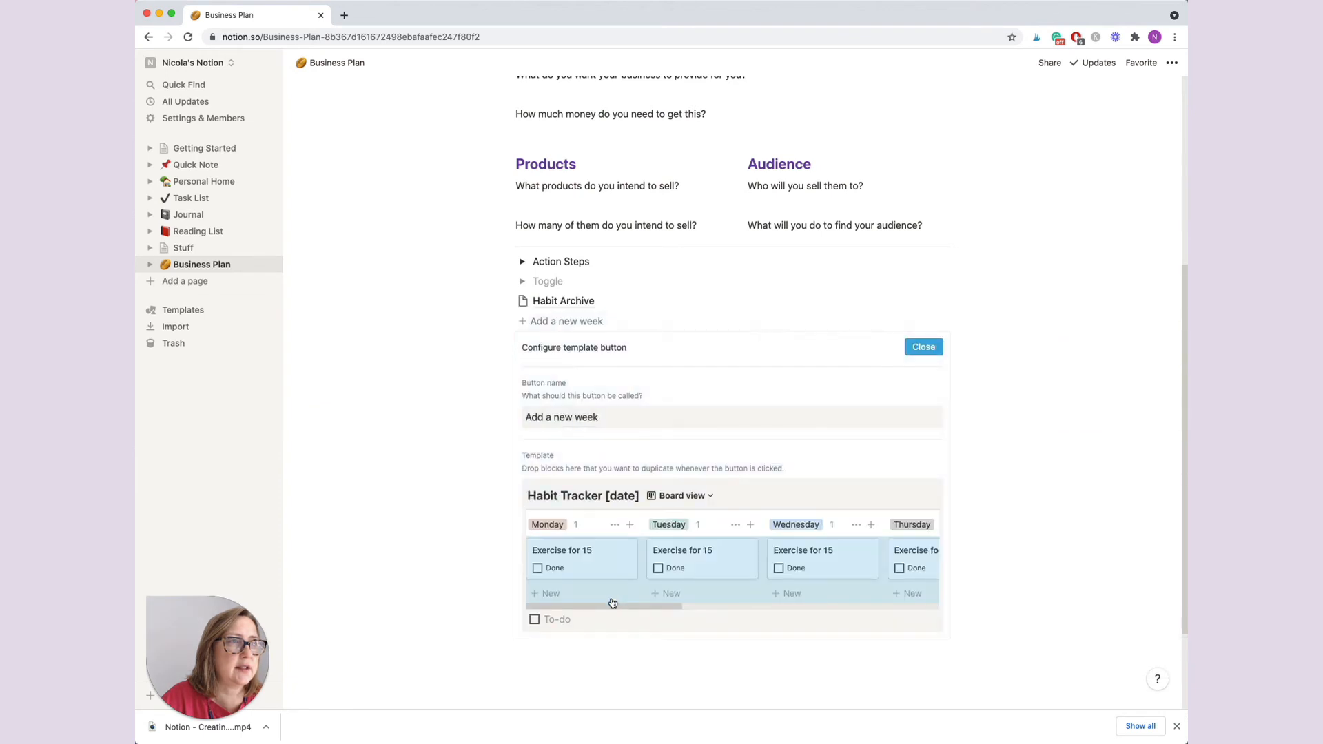
pyautogui.click(598, 622)
pyautogui.press('BackSpace')
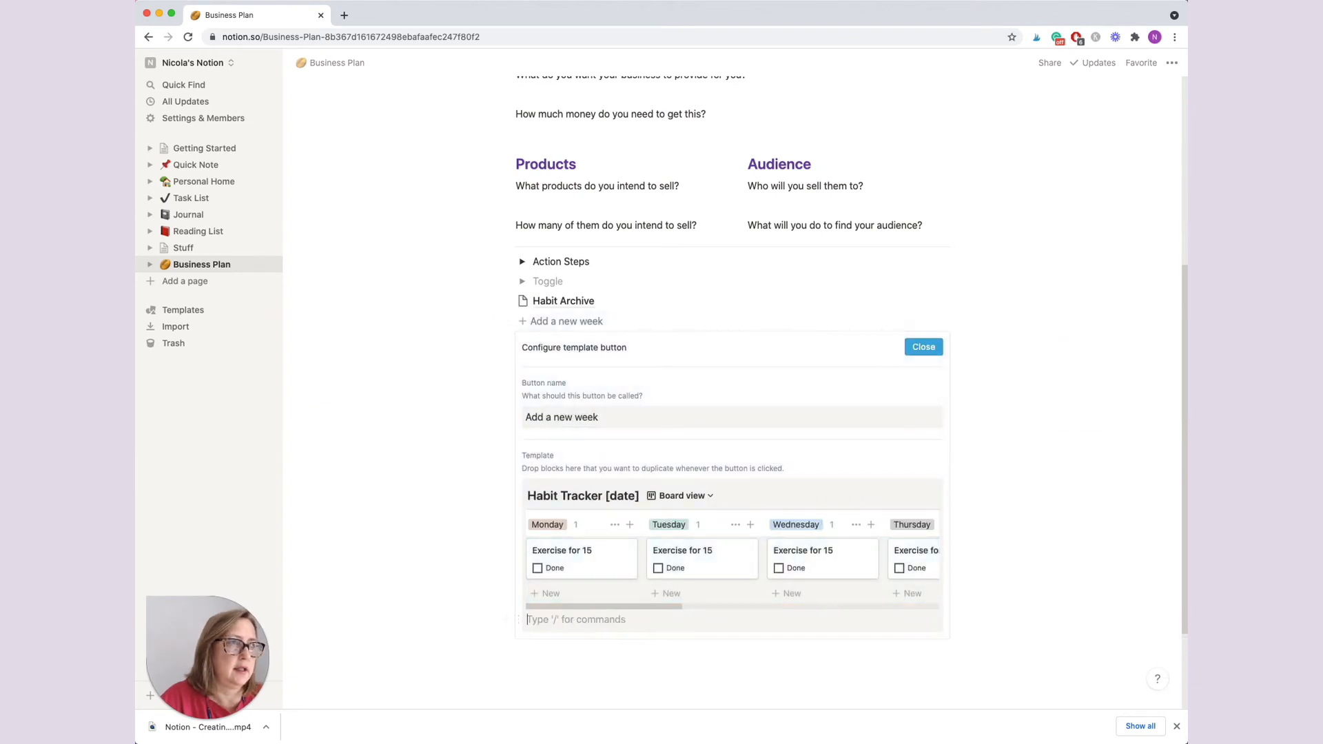
# Step: Check the views of the habit tracker inside the template, keeping Board view, and close the button's configuration
pyautogui.click(709, 497)
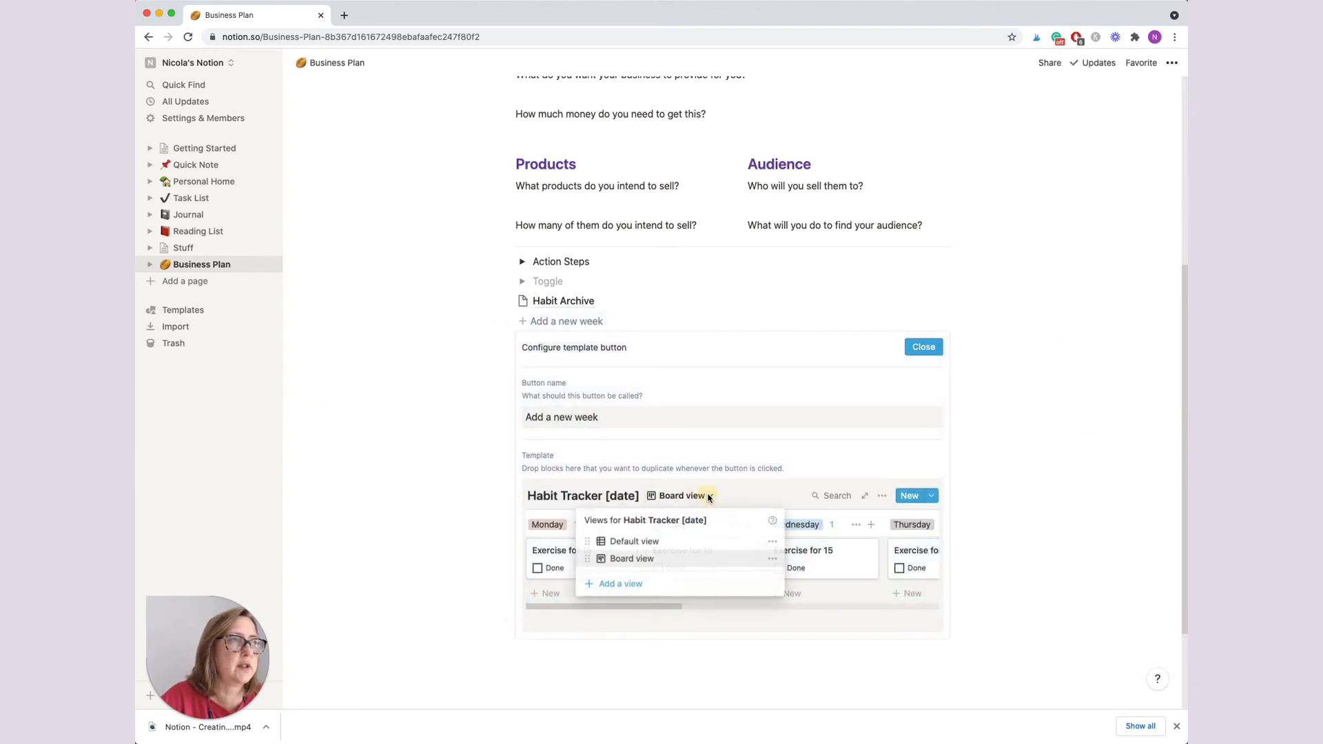
pyautogui.moveTo(623, 559); pyautogui.dragTo(627, 542)
pyautogui.click(920, 350)
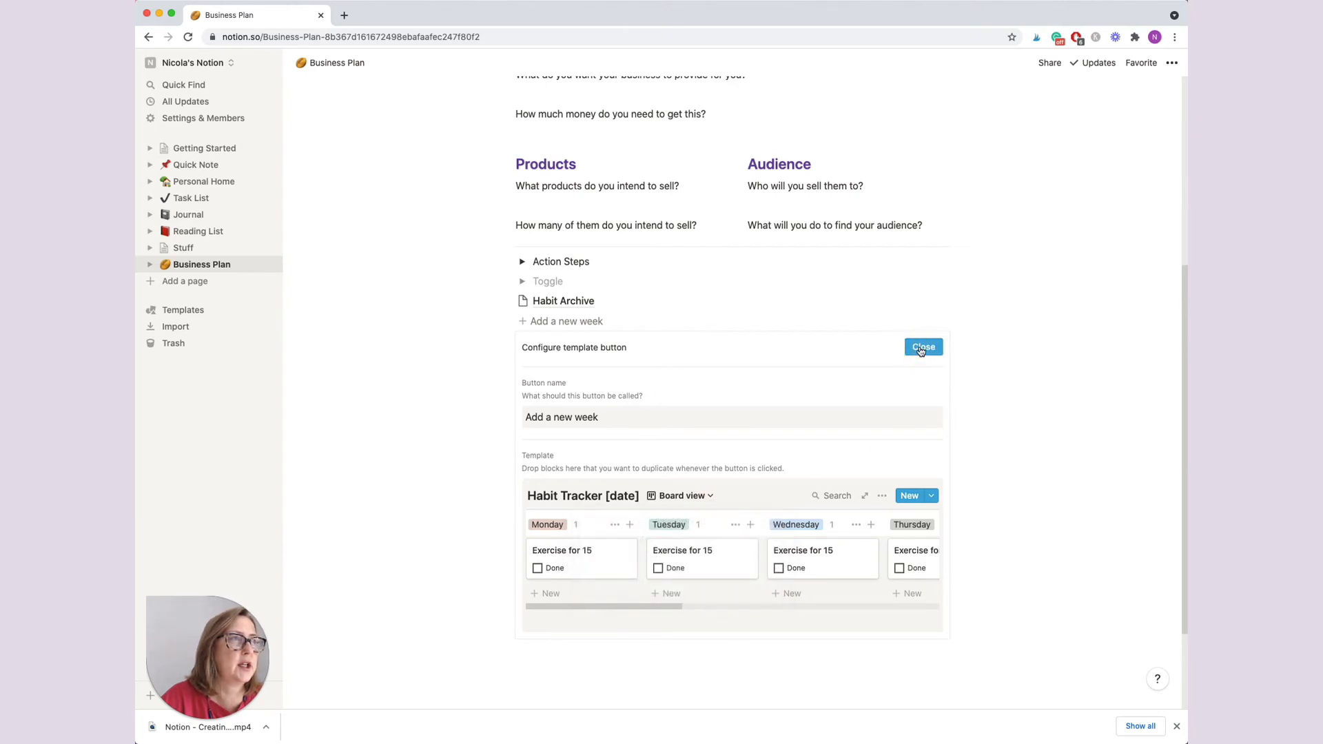
pyautogui.click(924, 350)
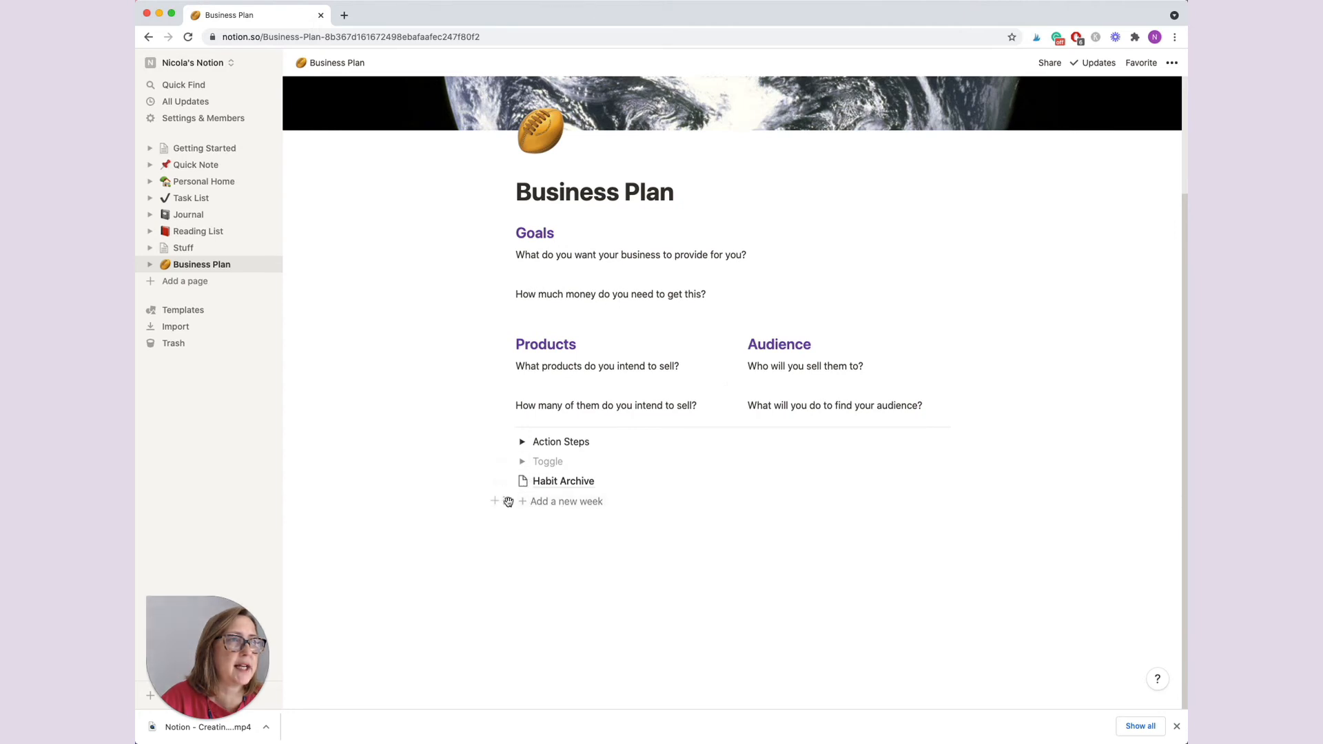
# Step: Move the "Add a new week" button above Habit Archive with an empty line between them, and review its template configuration
pyautogui.moveTo(506, 502); pyautogui.dragTo(514, 471)
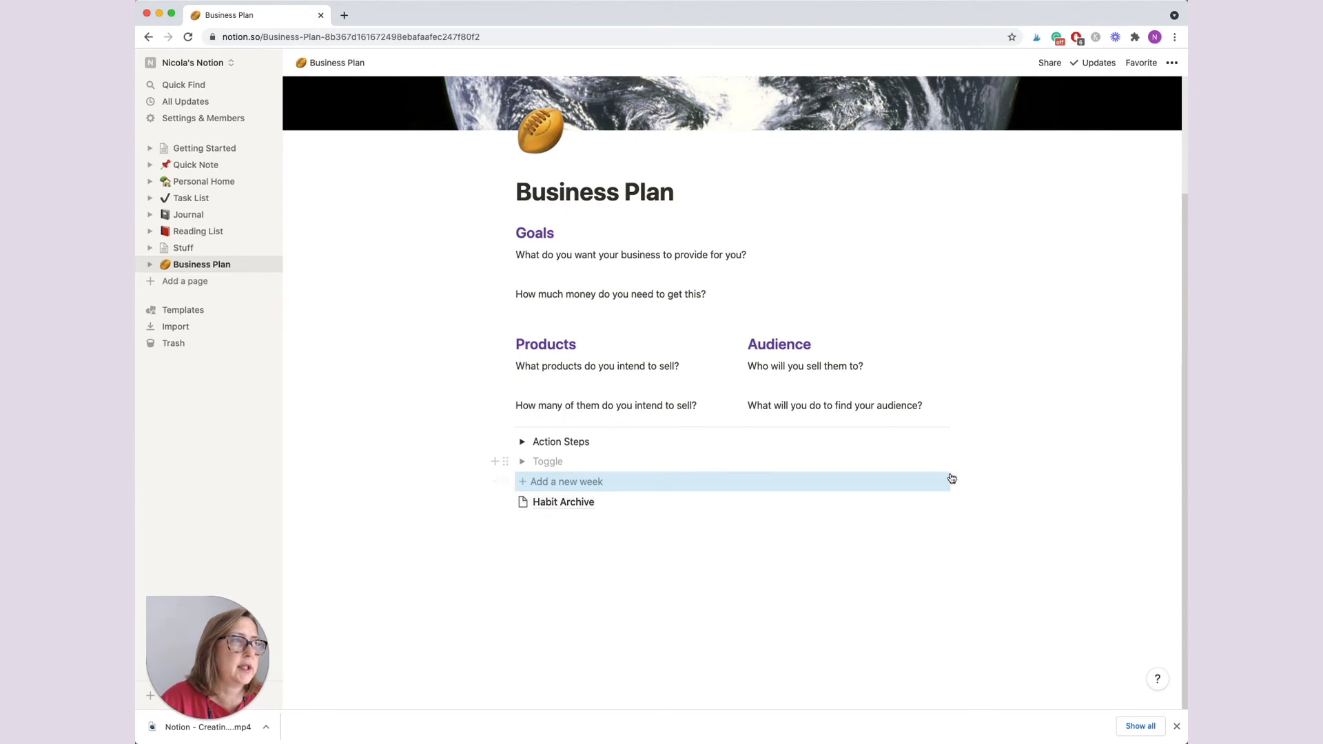
pyautogui.press('Return')
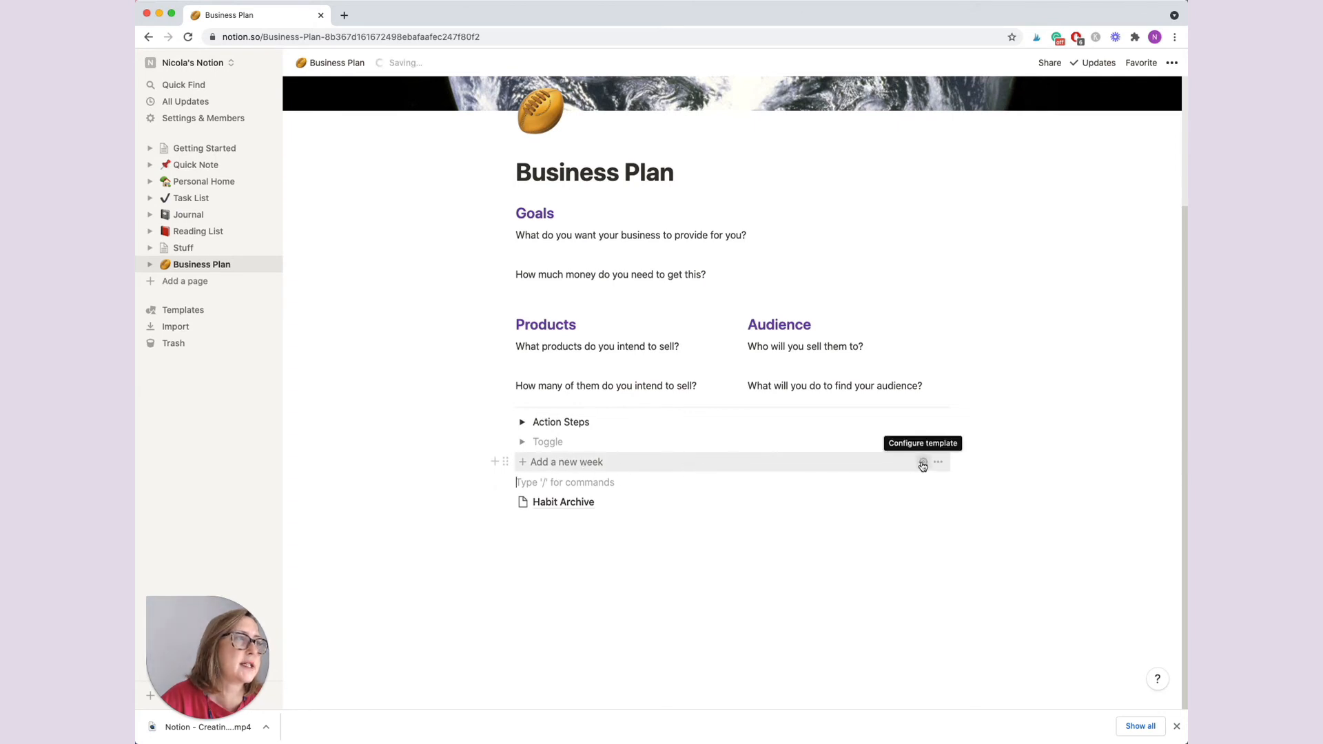
pyautogui.click(922, 464)
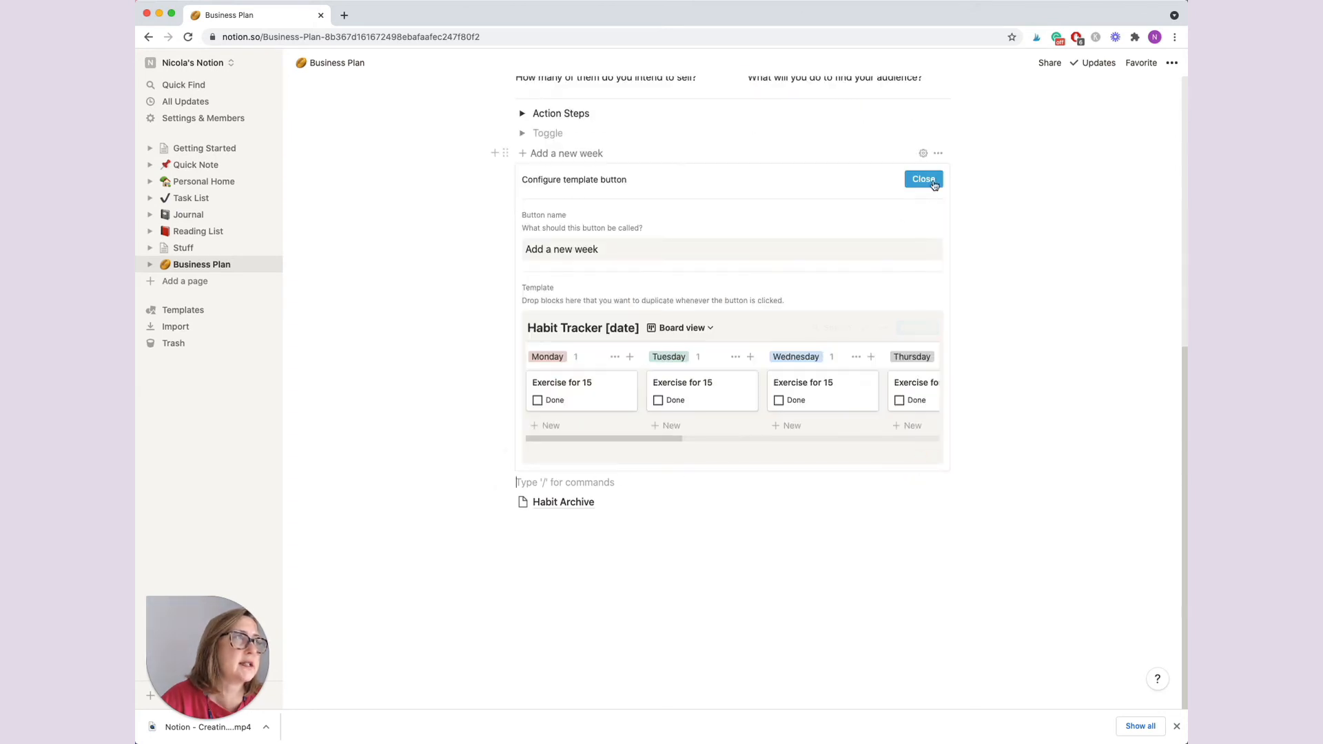
pyautogui.click(924, 181)
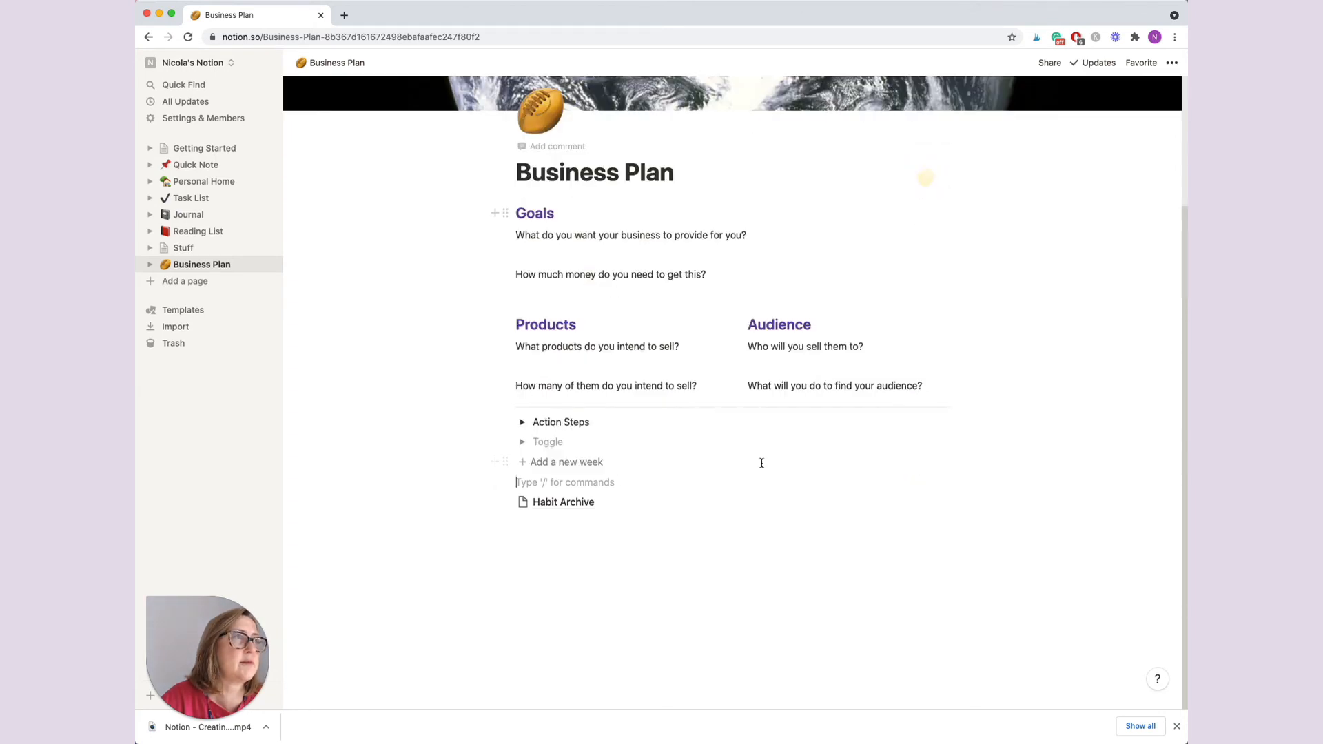
# Step: Generate a new habit tracker board with the "Add a new week" button and title it "Habit Tracker [1/1/21]"
pyautogui.click(555, 463)
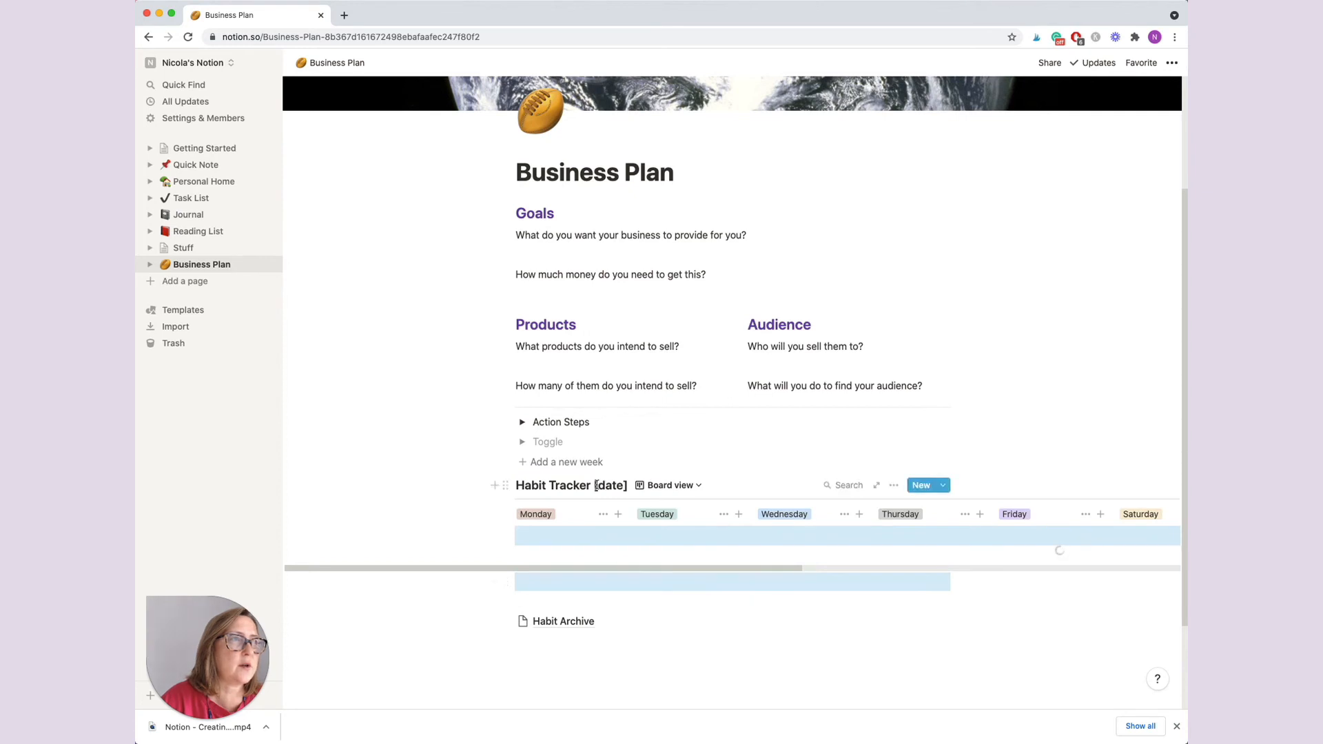
pyautogui.moveTo(596, 485); pyautogui.dragTo(617, 487)
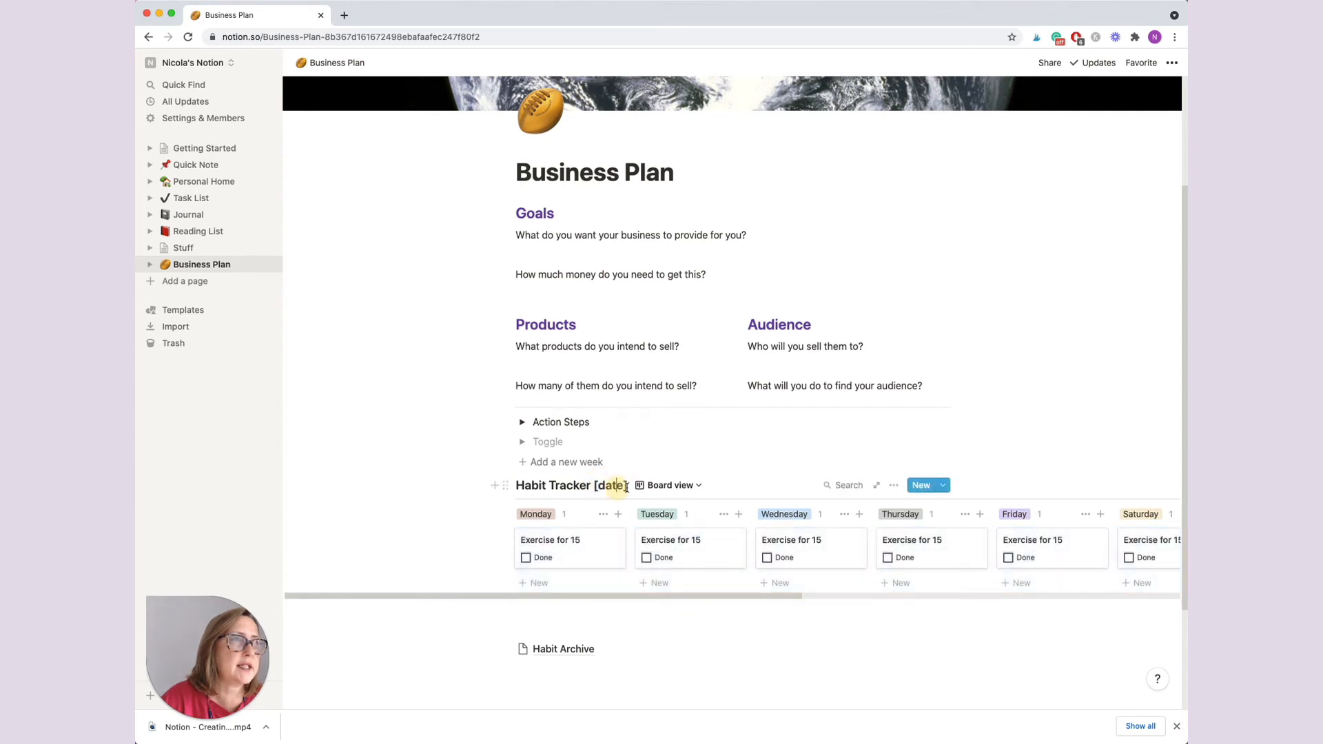
pyautogui.doubleClick(600, 486)
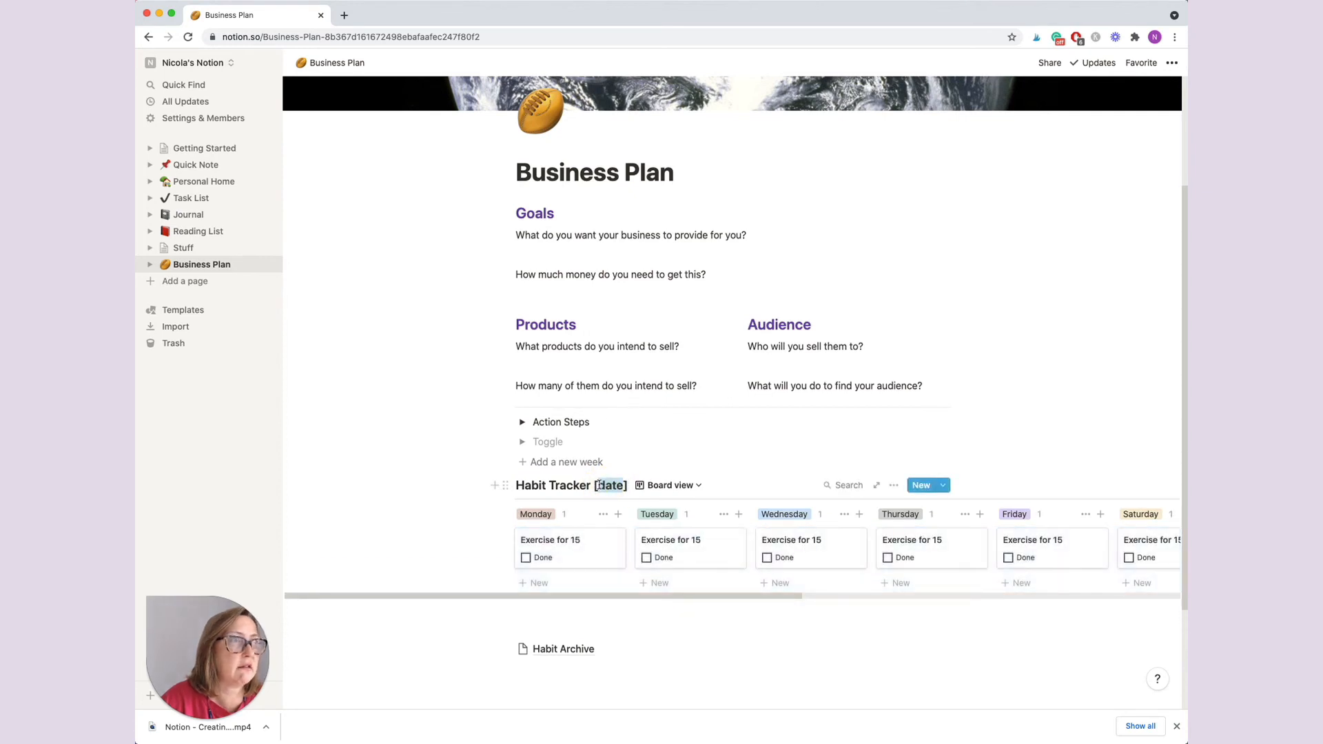
pyautogui.write('1/1')
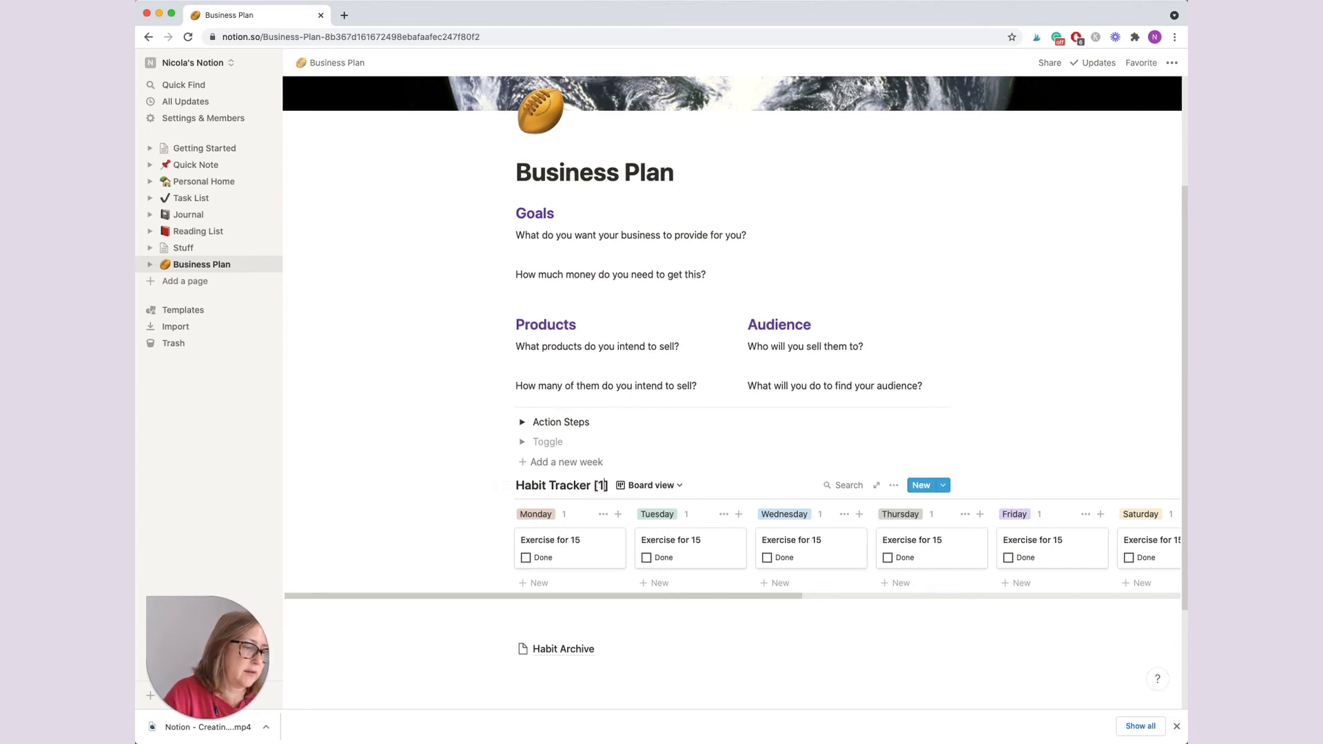
pyautogui.write('/21')
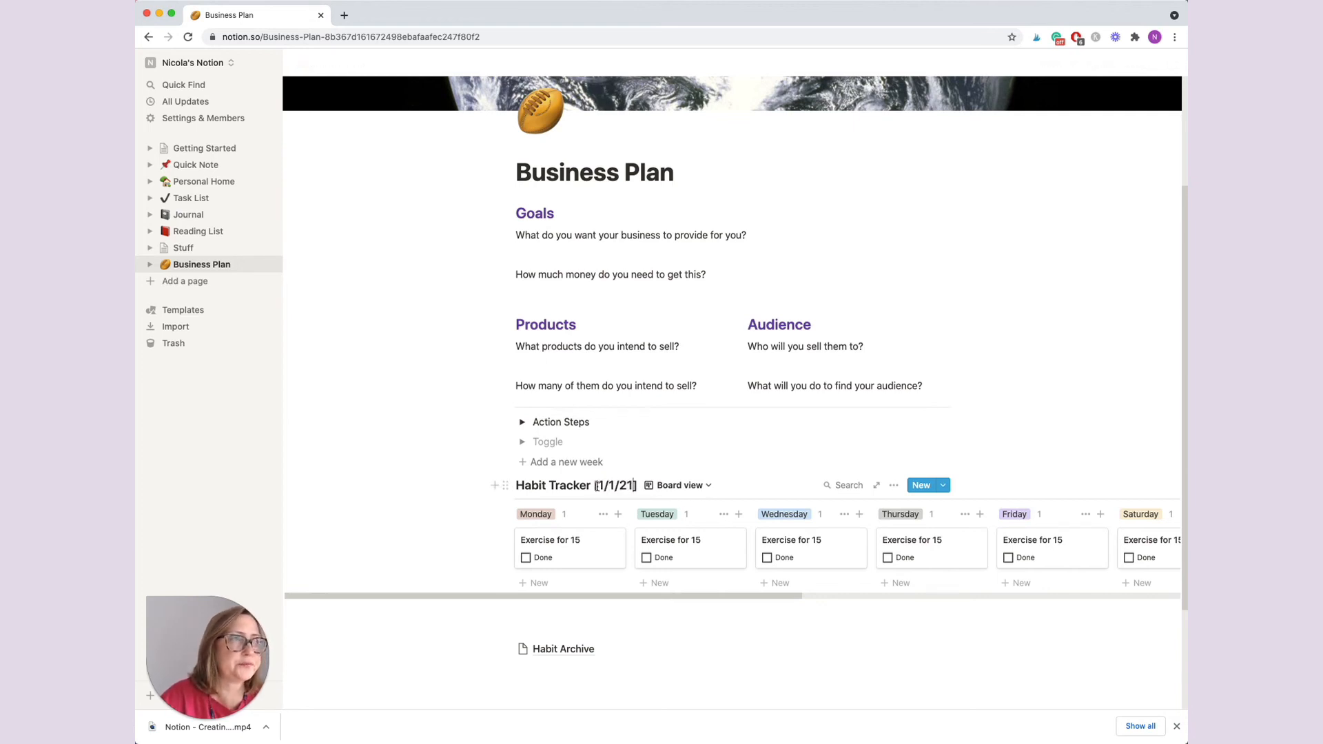
pyautogui.click(650, 456)
# Step: Mark the Monday, Wednesday and Thursday exercise cards as Done in the 1/1/21 habit tracker
pyautogui.click(526, 597)
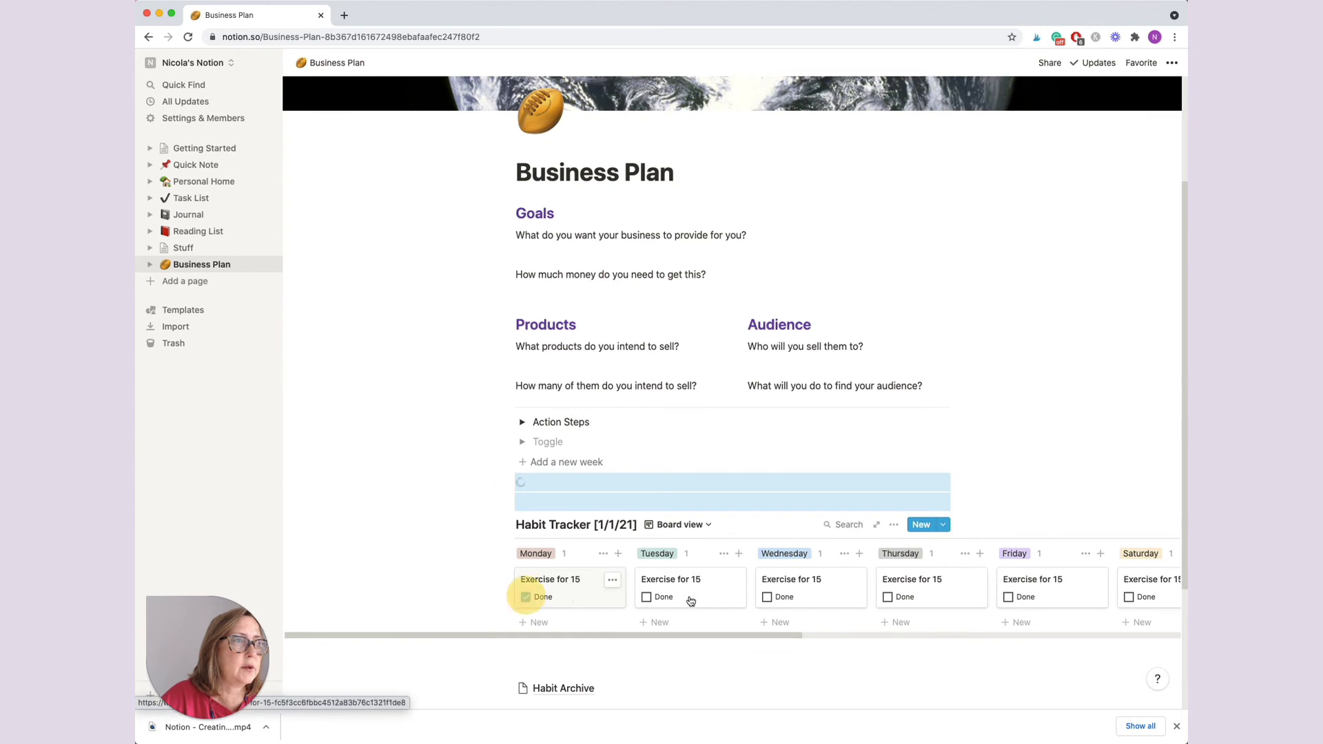
pyautogui.click(767, 597)
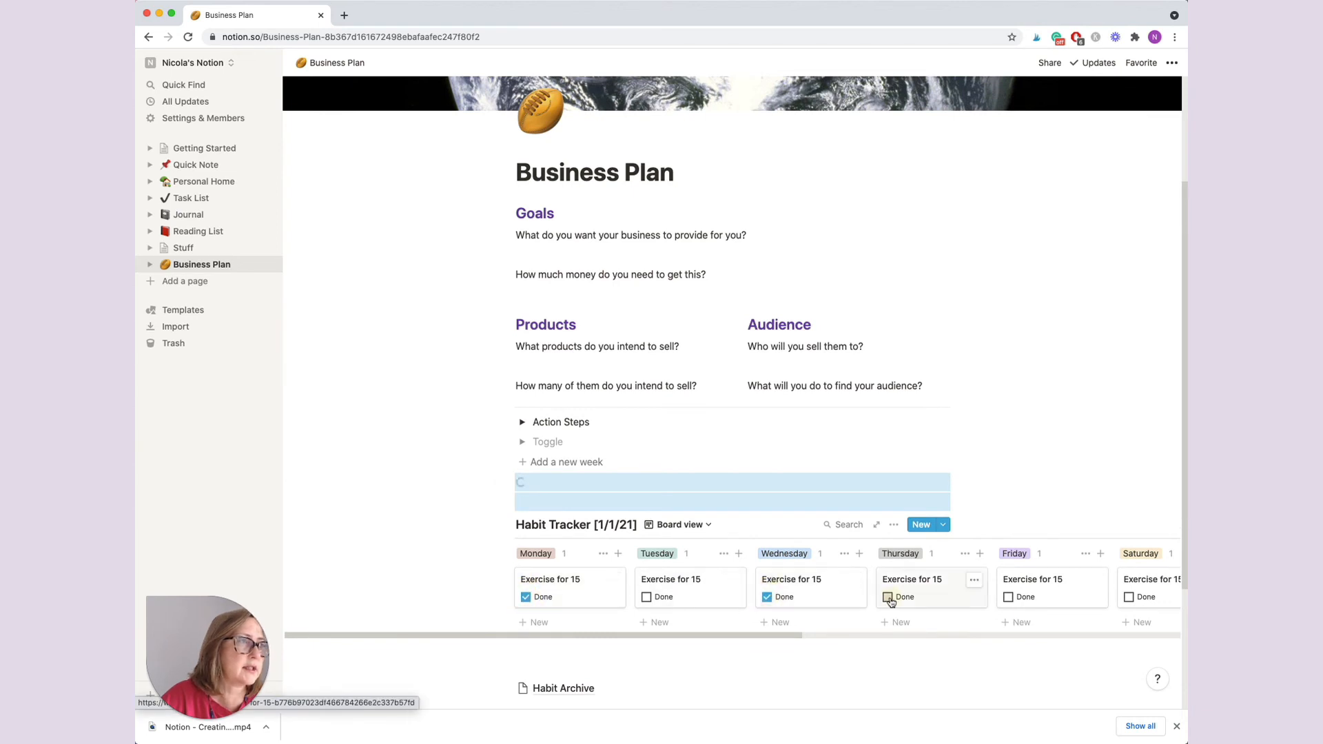
pyautogui.click(887, 597)
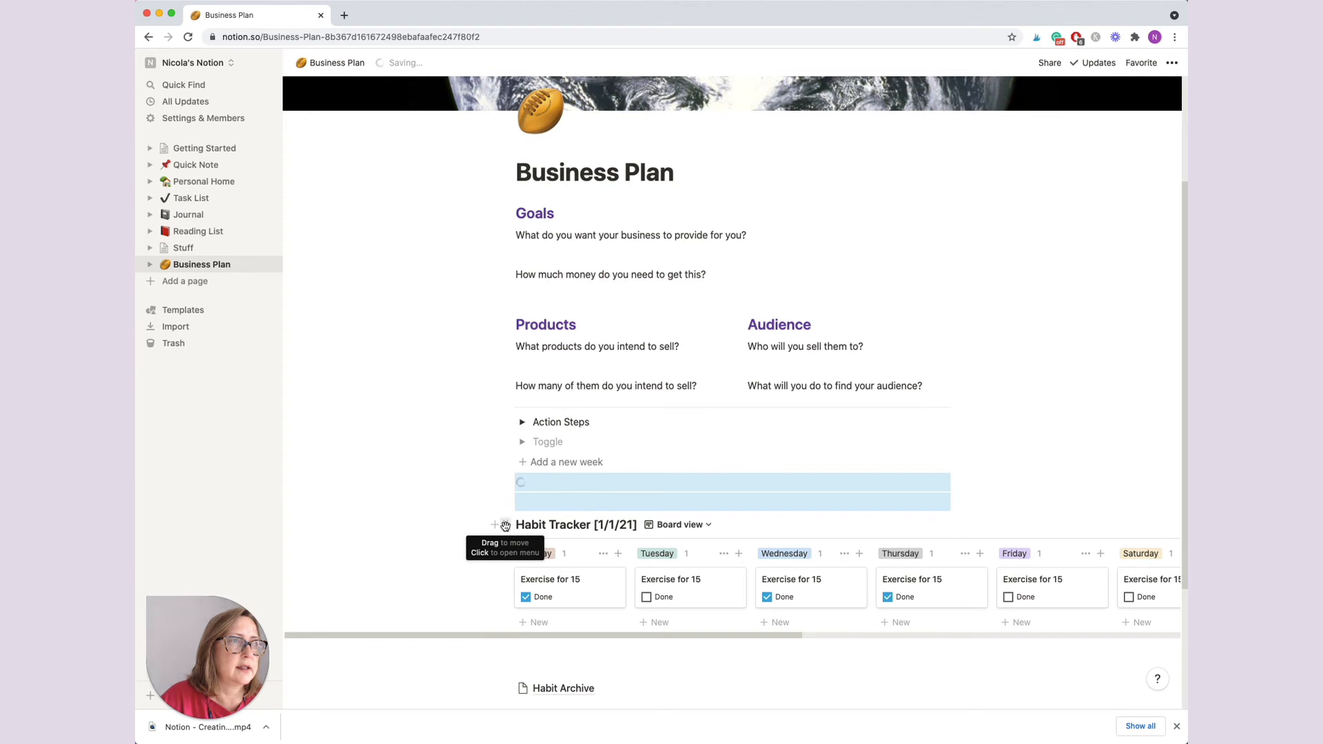
# Step: Move the 1/1/21 habit tracker board into the Habit Archive subpage, check it there, and return to the Business Plan page
pyautogui.moveTo(505, 526); pyautogui.dragTo(548, 603)
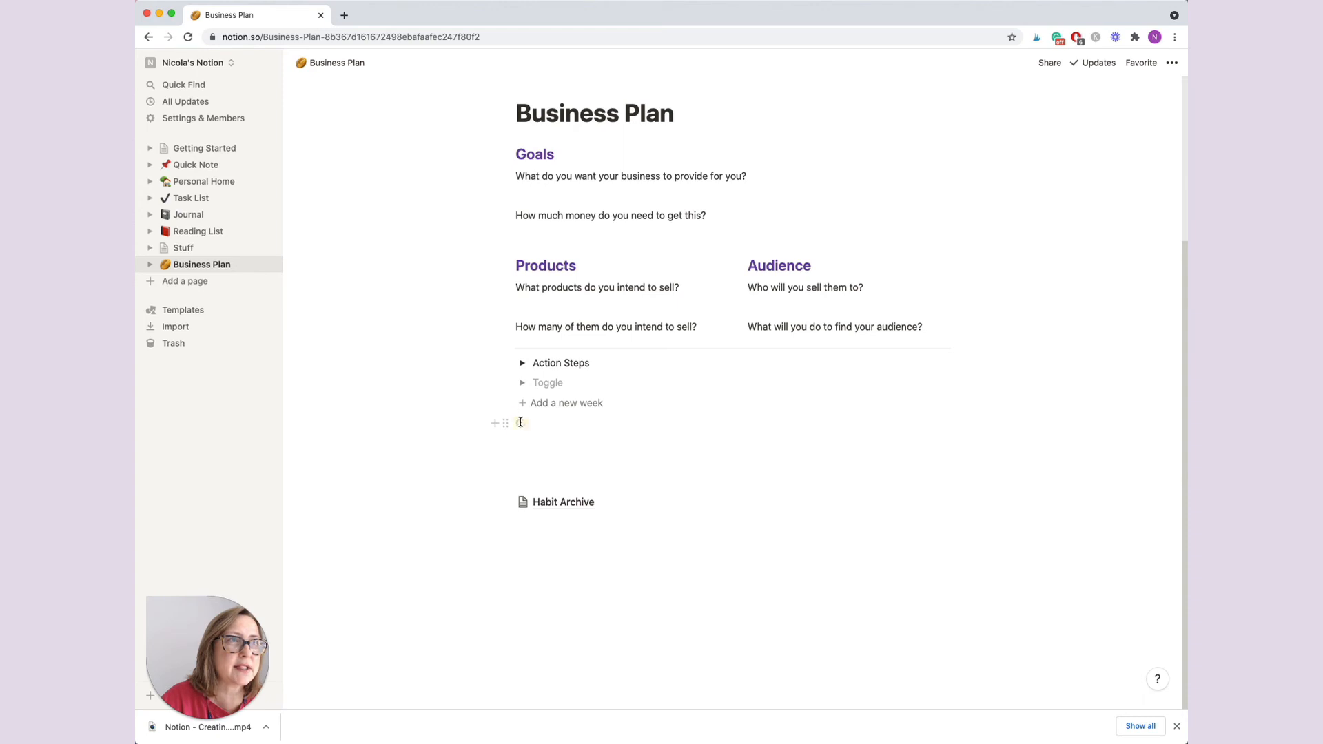
pyautogui.click(520, 421)
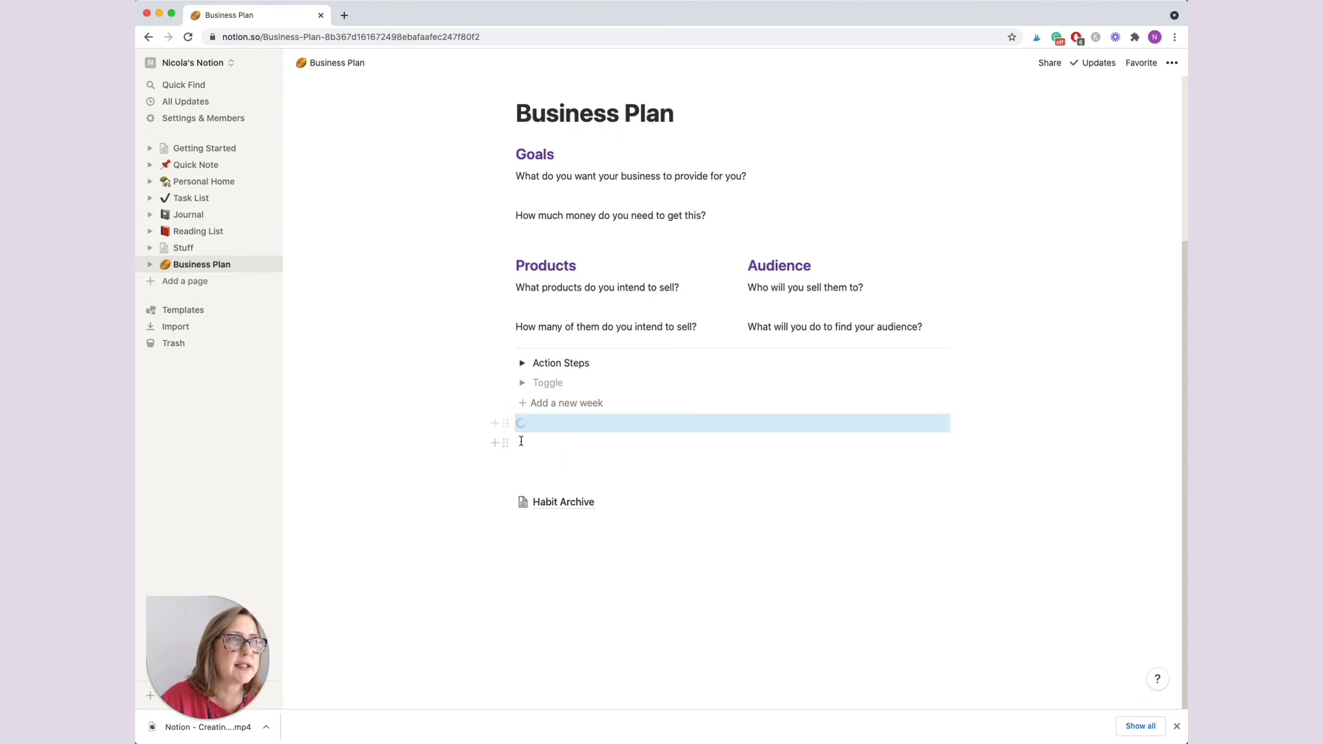
pyautogui.click(559, 502)
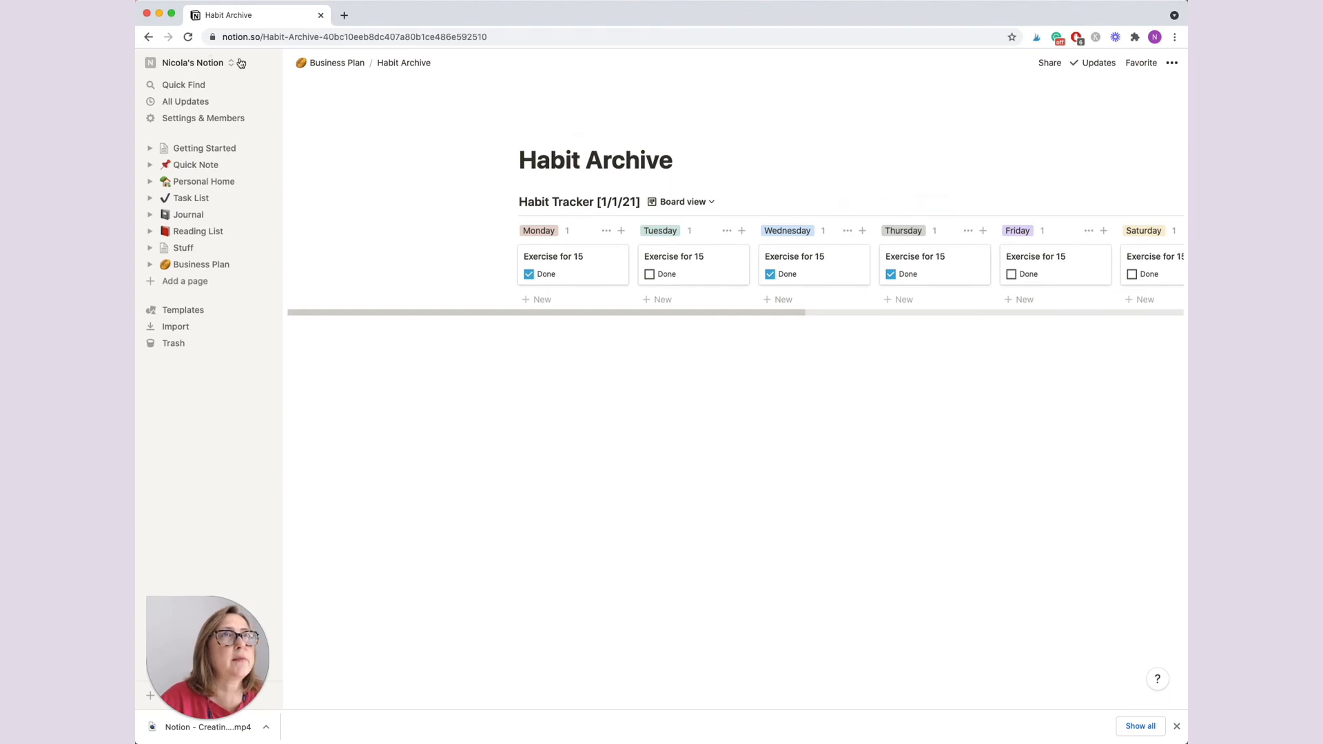
pyautogui.click(335, 62)
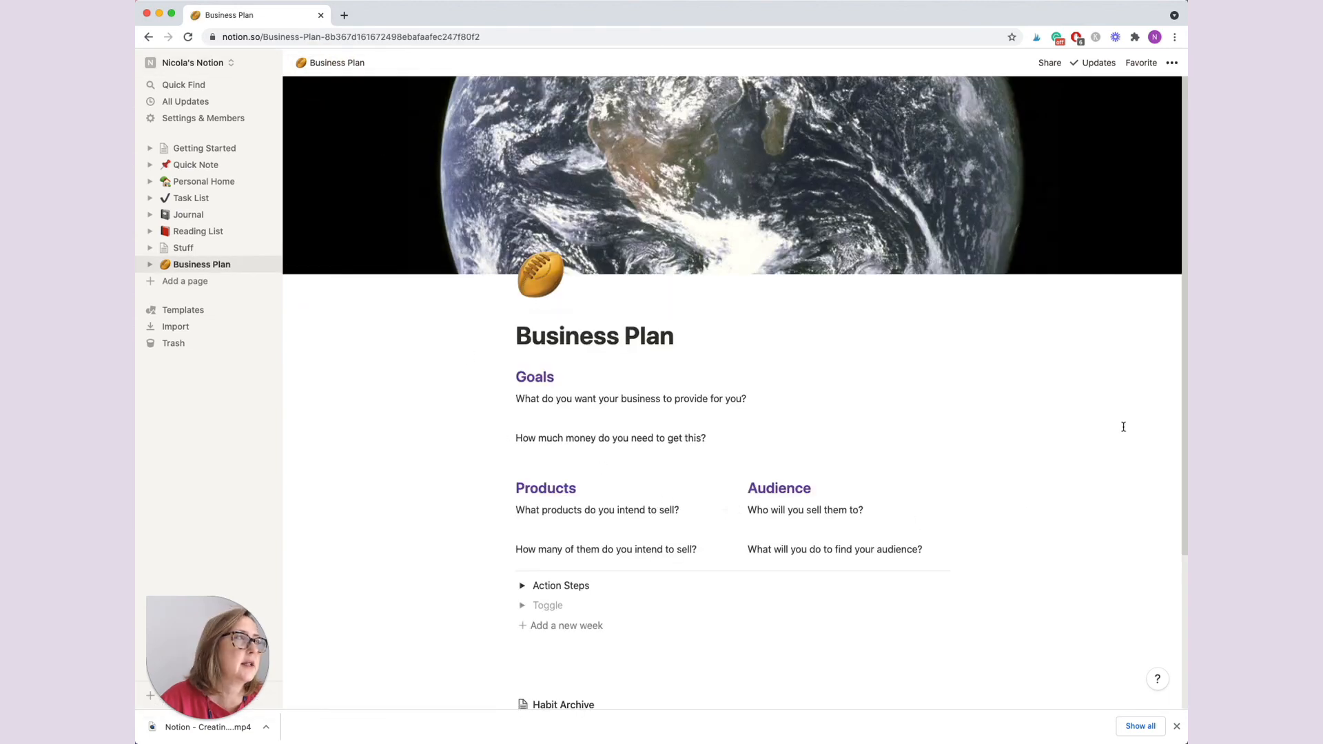
# Step: Remove the surplus empty lines between the "Add a new week" button and Habit Archive, keeping one empty line
pyautogui.moveTo(1182, 339); pyautogui.dragTo(1160, 465)
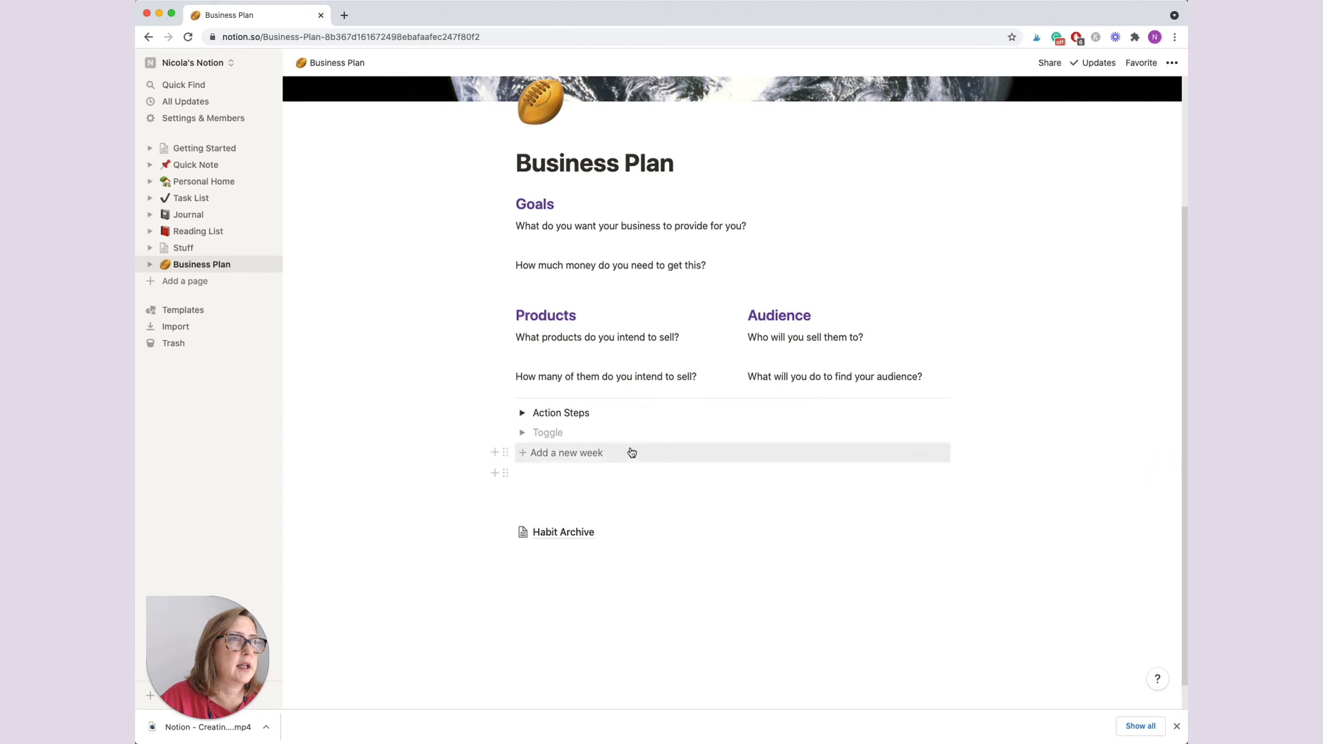
pyautogui.click(528, 474)
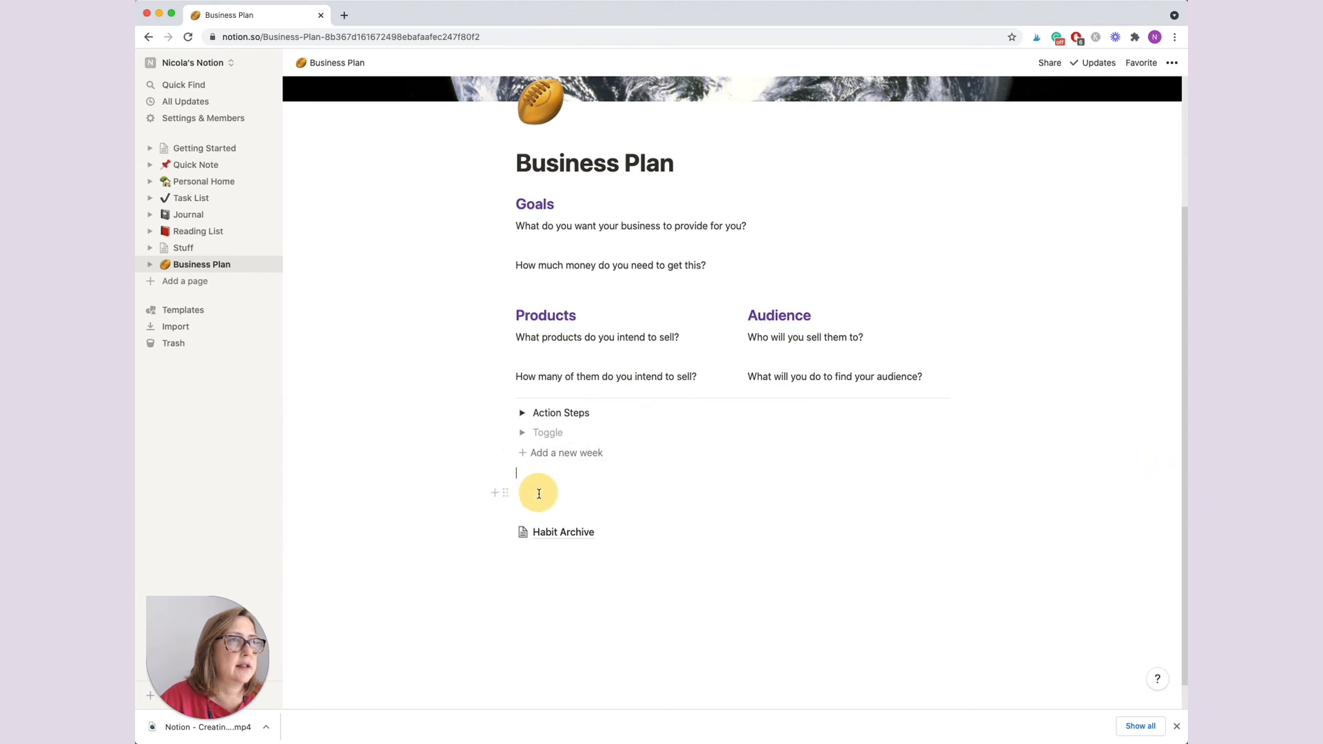
pyautogui.click(537, 492)
pyautogui.press('BackSpace')
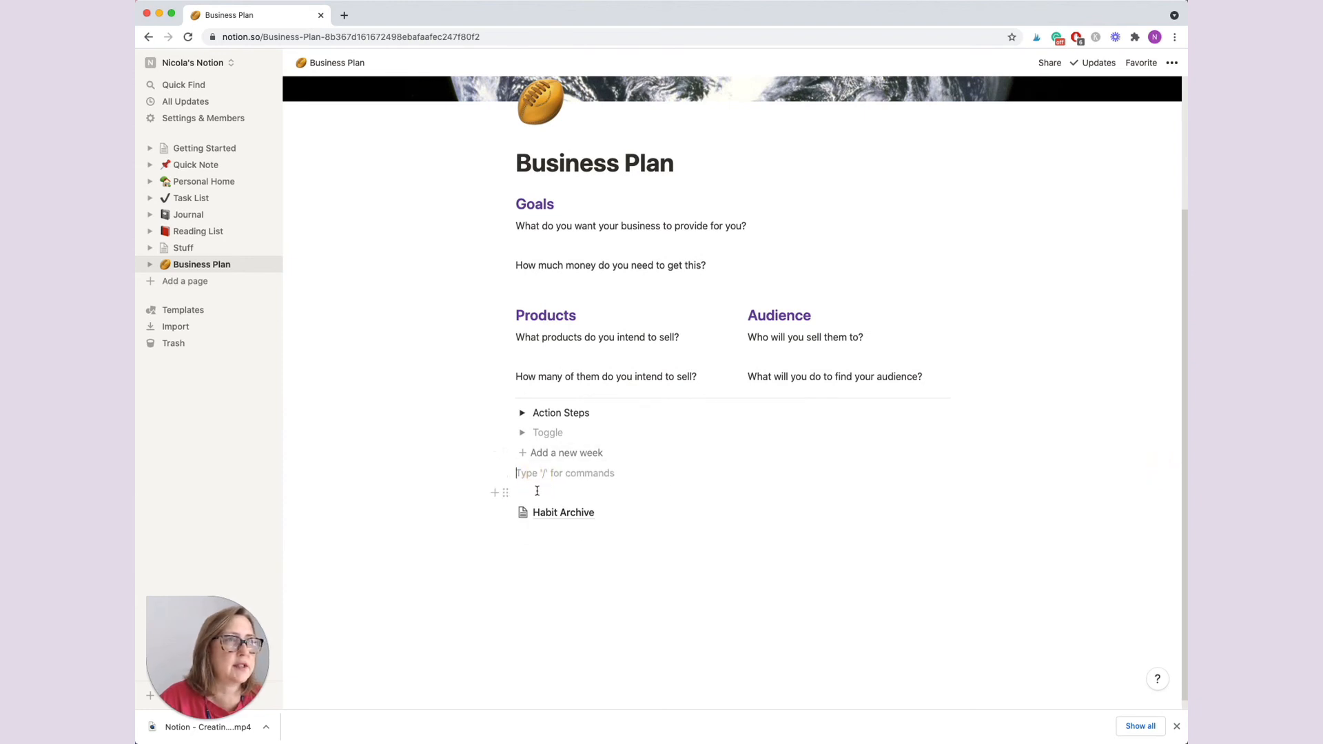
pyautogui.press('BackSpace')
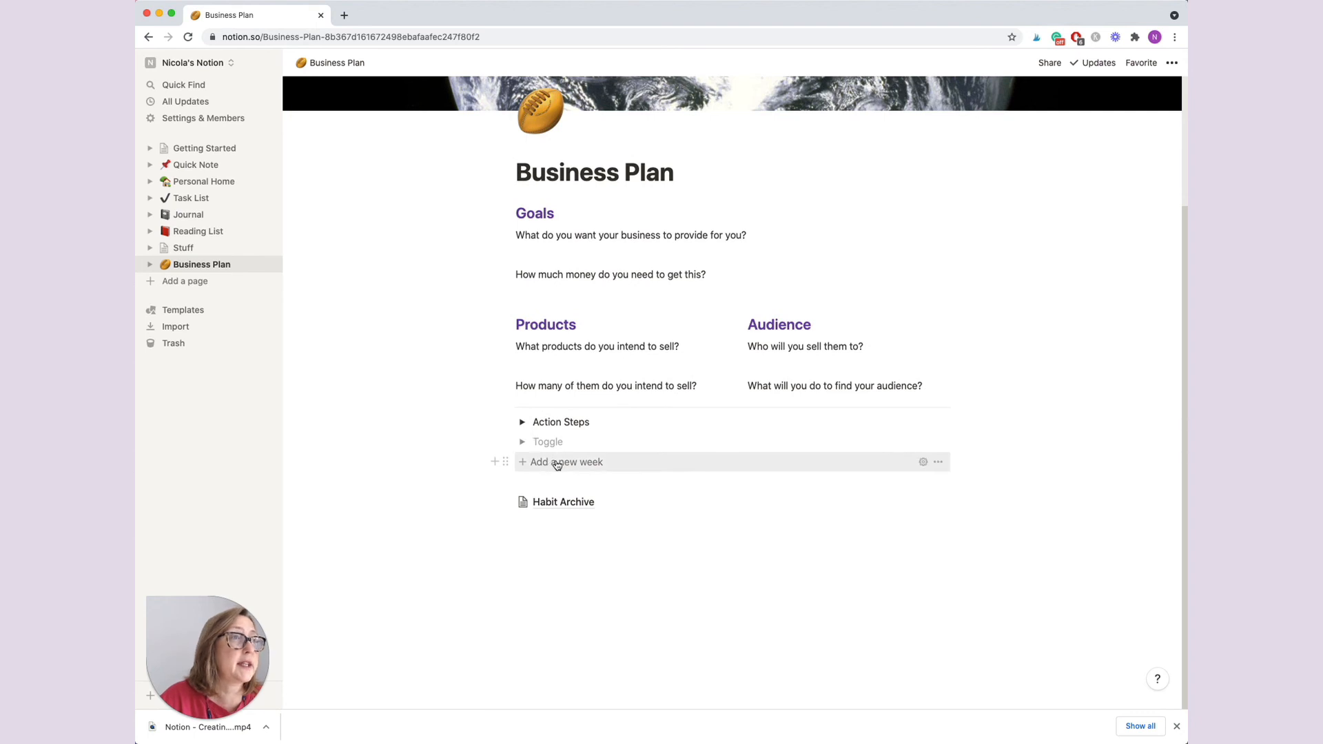
# Step: Generate a new habit tracker board with the "Add a new week" button and title it "Habit Tracker [7/1/]"
pyautogui.click(556, 463)
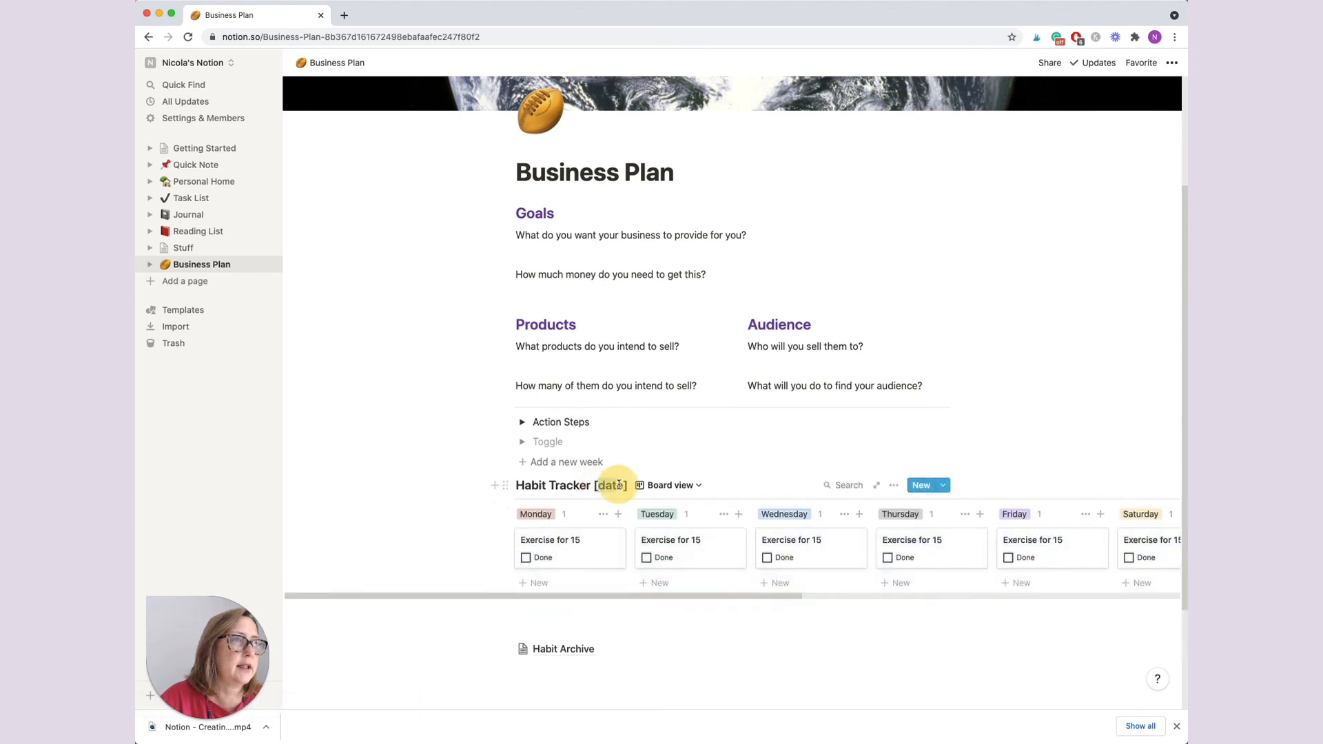
pyautogui.doubleClick(603, 485)
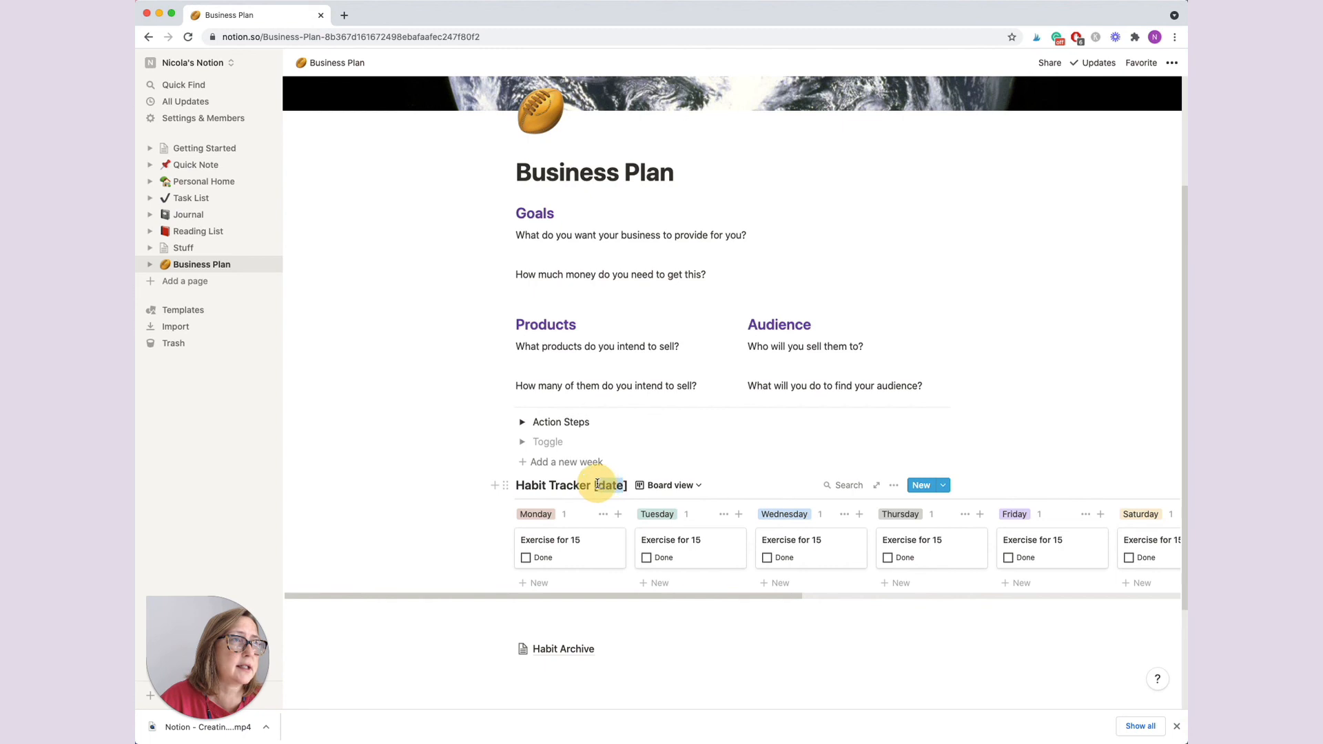
pyautogui.write('7/1/')
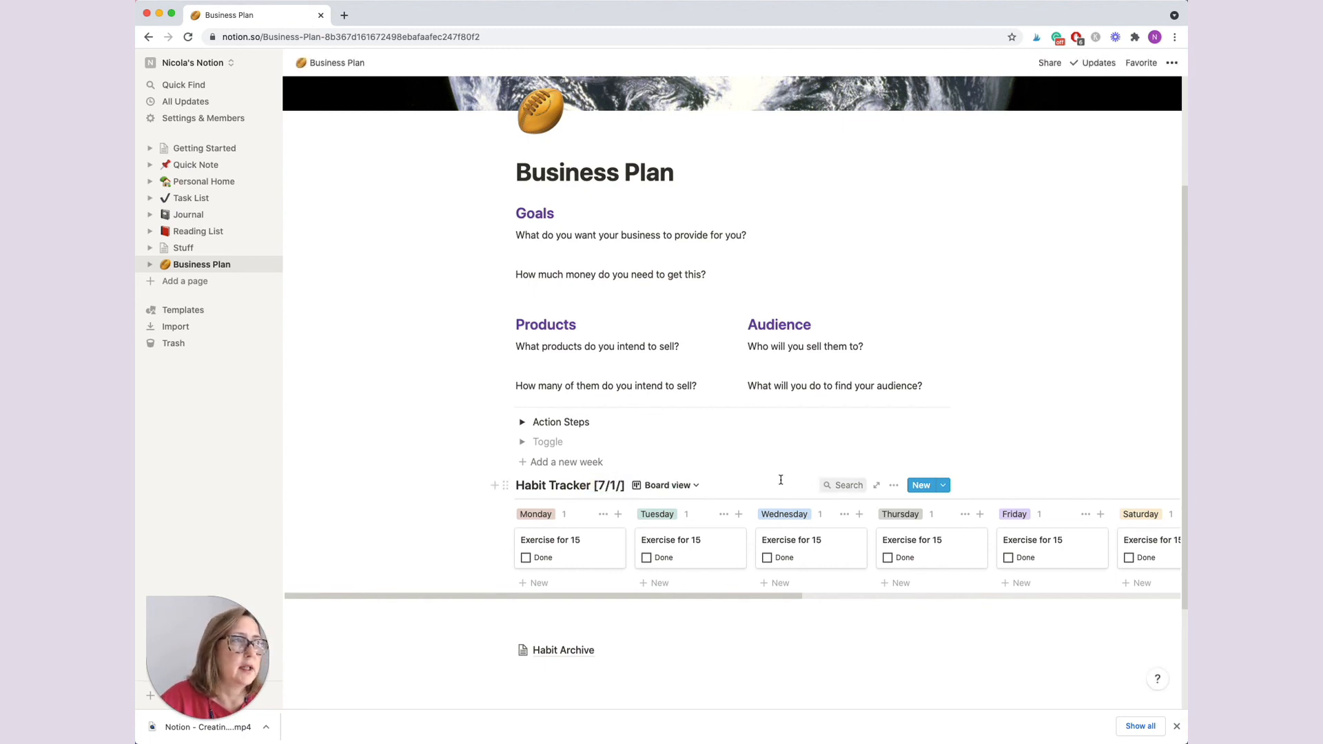
# Step: Mark the Monday and Wednesday exercise cards as Done in the 7/1/ habit tracker
pyautogui.click(525, 557)
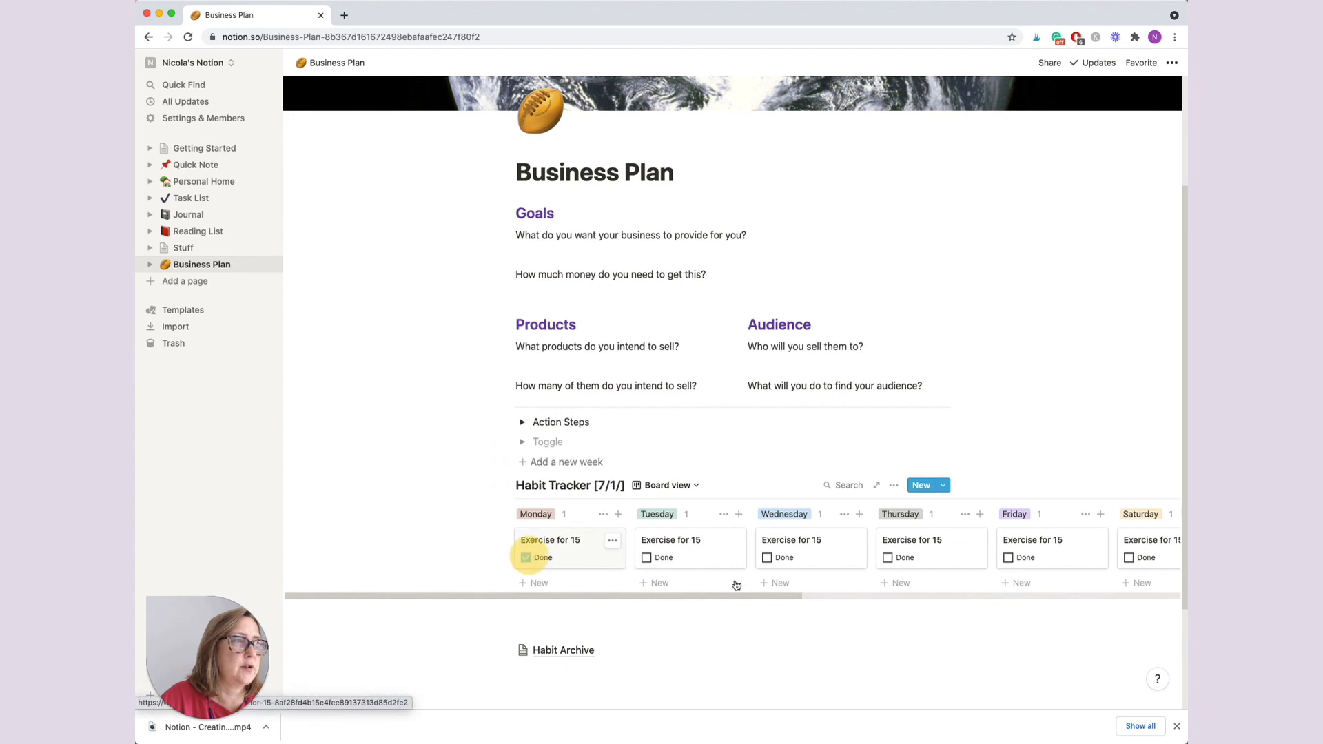
pyautogui.click(766, 548)
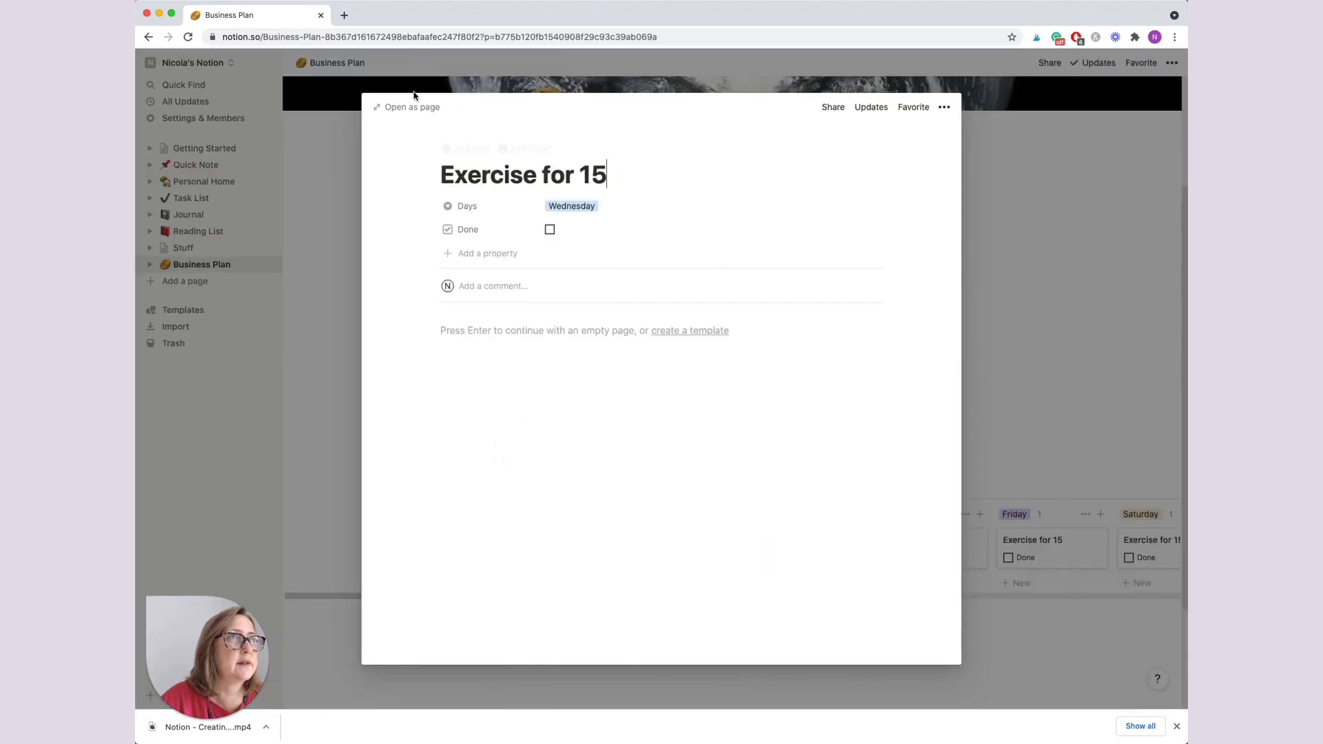
pyautogui.click(338, 136)
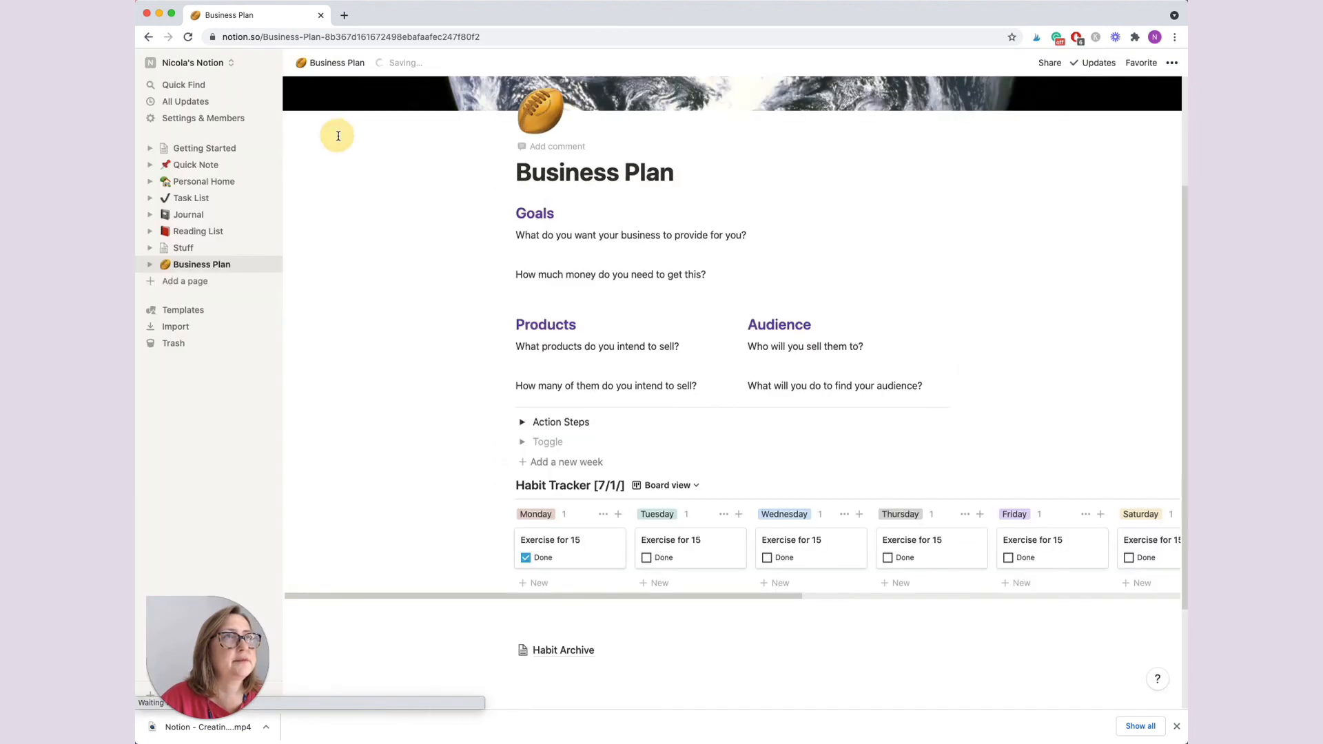
pyautogui.click(767, 557)
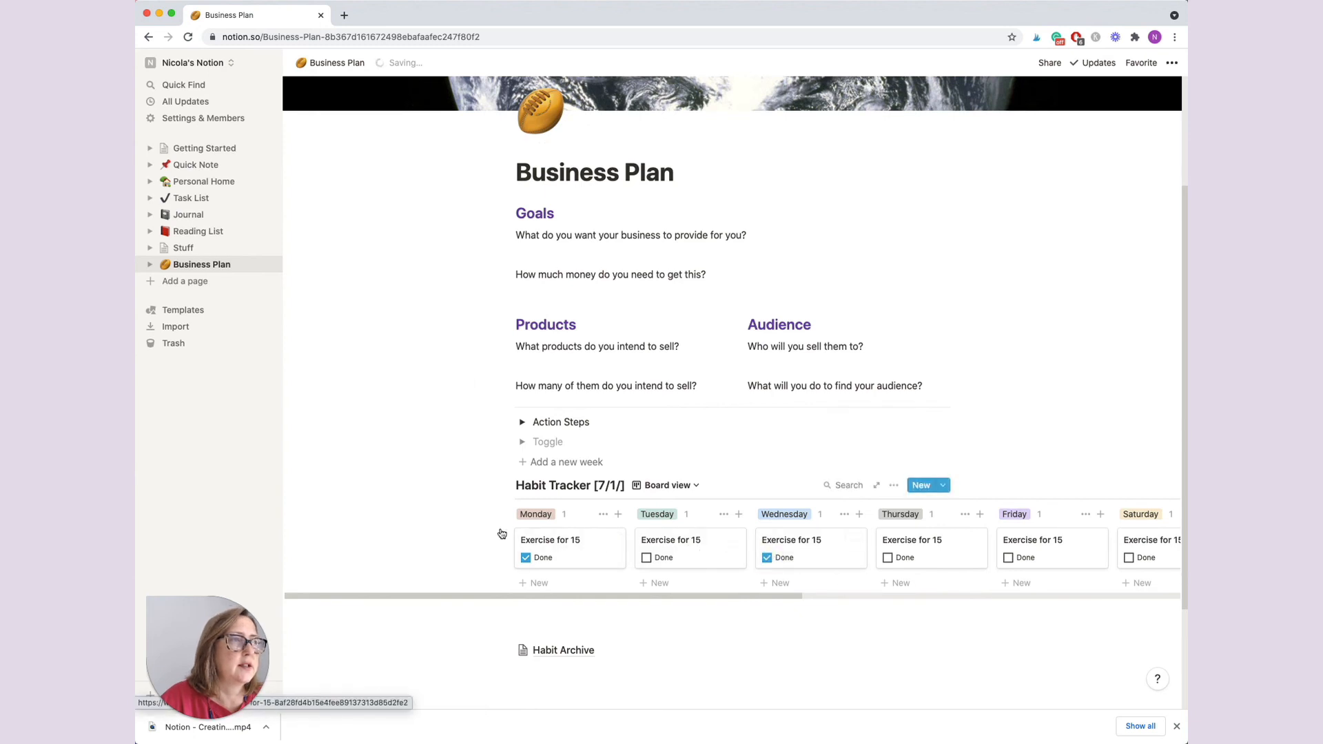
pyautogui.moveTo(503, 485); pyautogui.dragTo(532, 481)
pyautogui.click(505, 634)
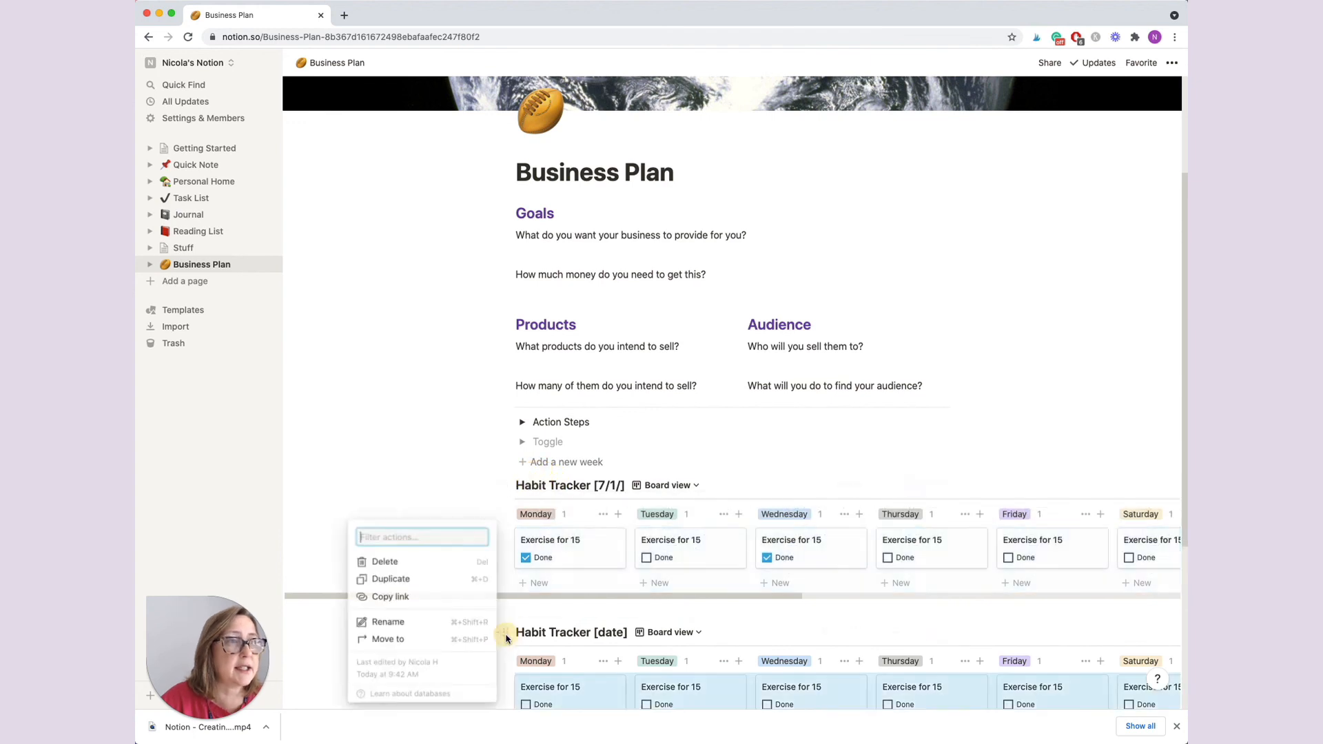
pyautogui.click(384, 561)
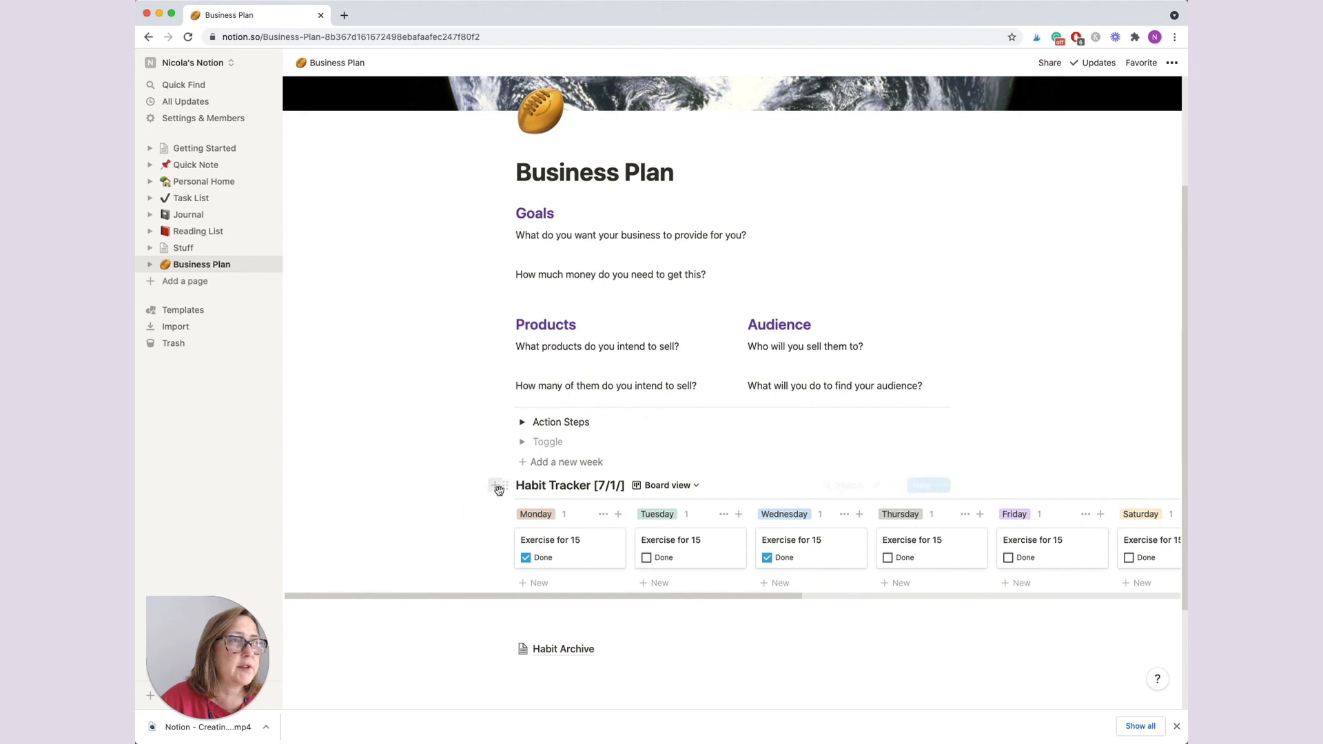
# Step: Move the 7/1/ habit tracker board into the Habit Archive subpage, check it there, and return to the Business Plan page
pyautogui.moveTo(505, 485); pyautogui.dragTo(553, 639)
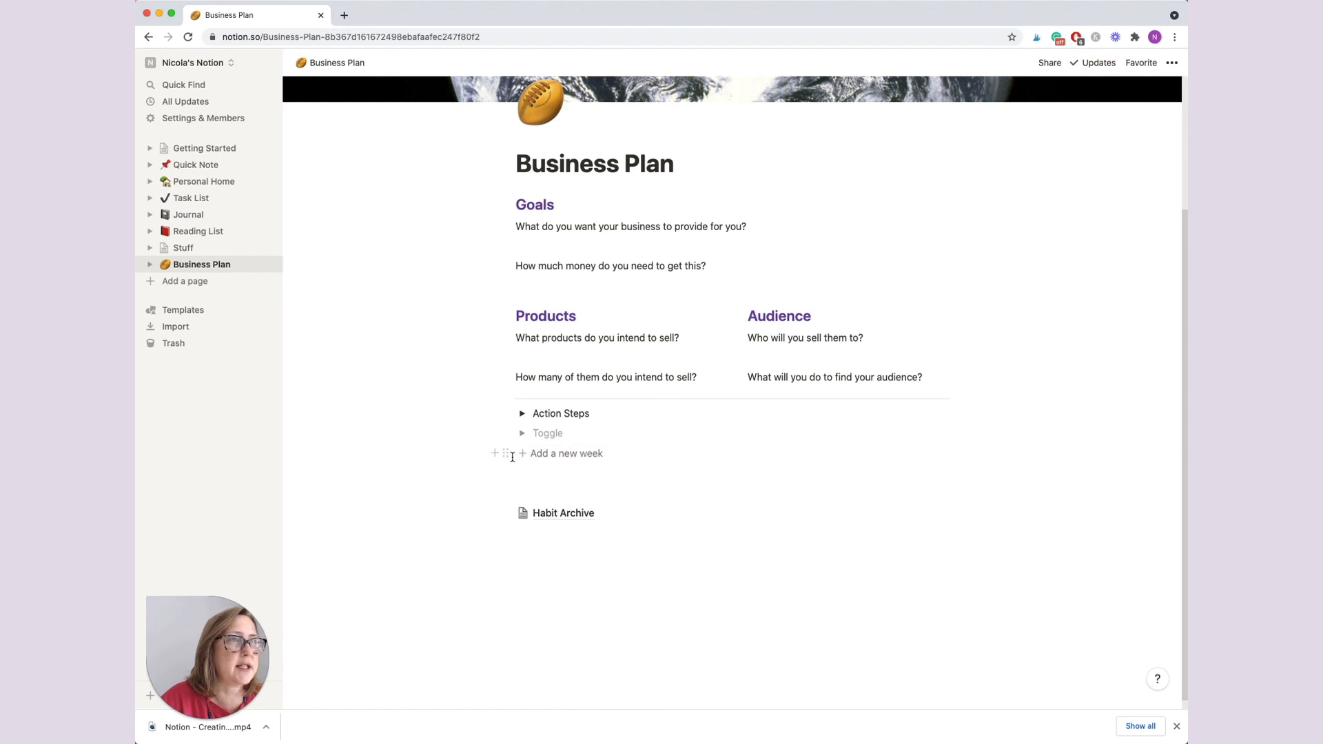
pyautogui.click(554, 516)
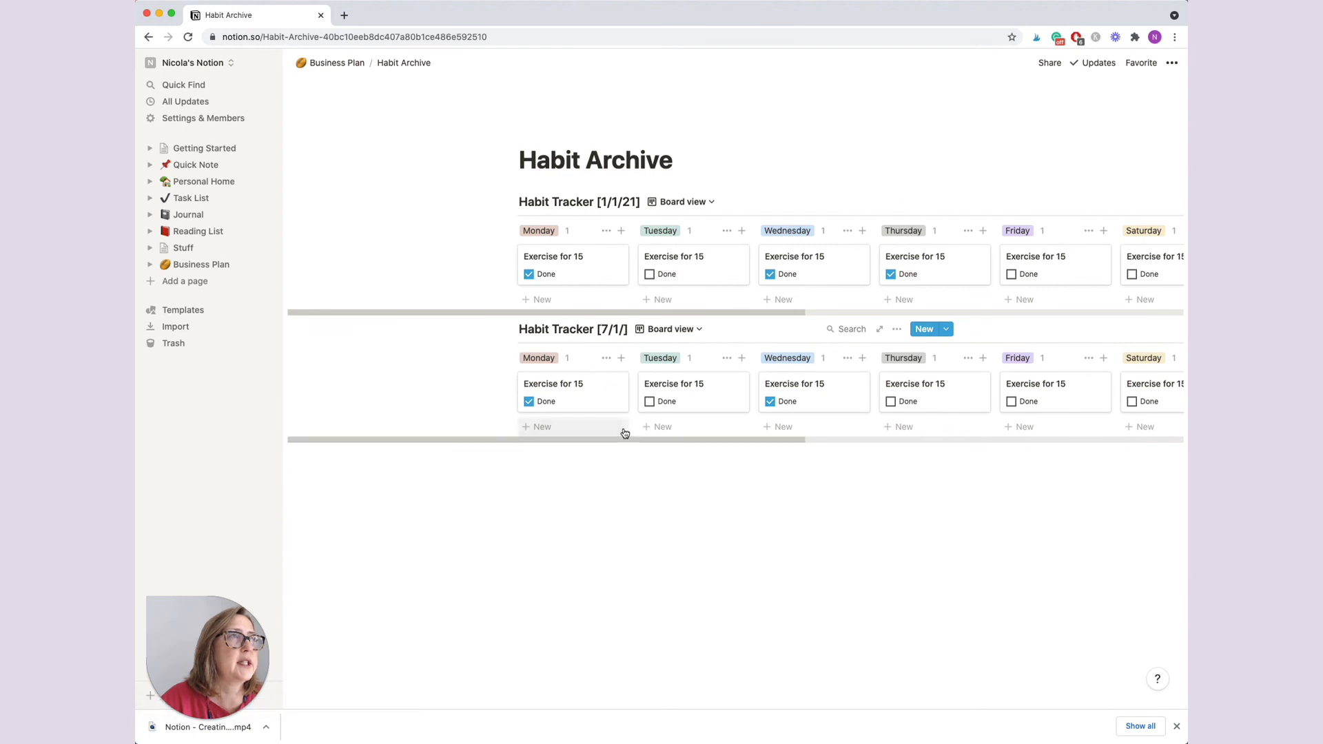
pyautogui.click(325, 66)
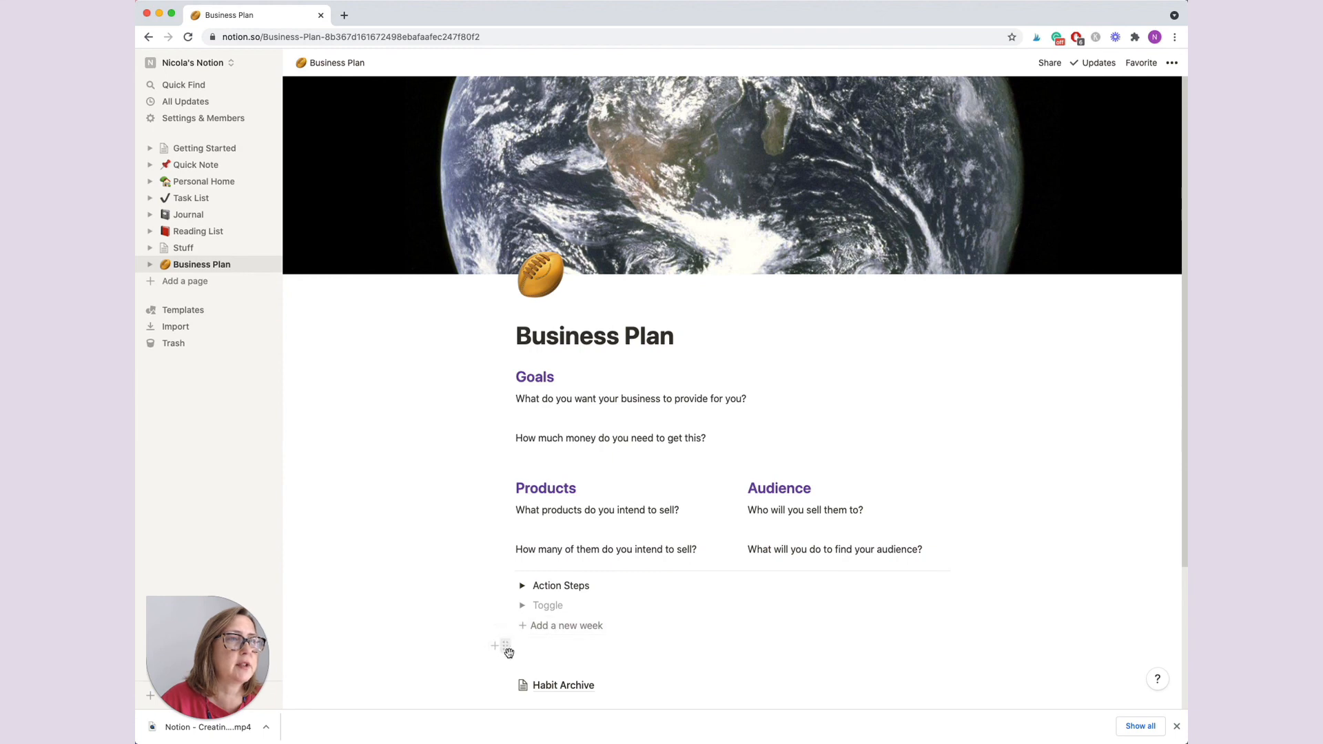
# Step: Generate another weekly habit tracker board with the "Add a new week" button
pyautogui.click(541, 625)
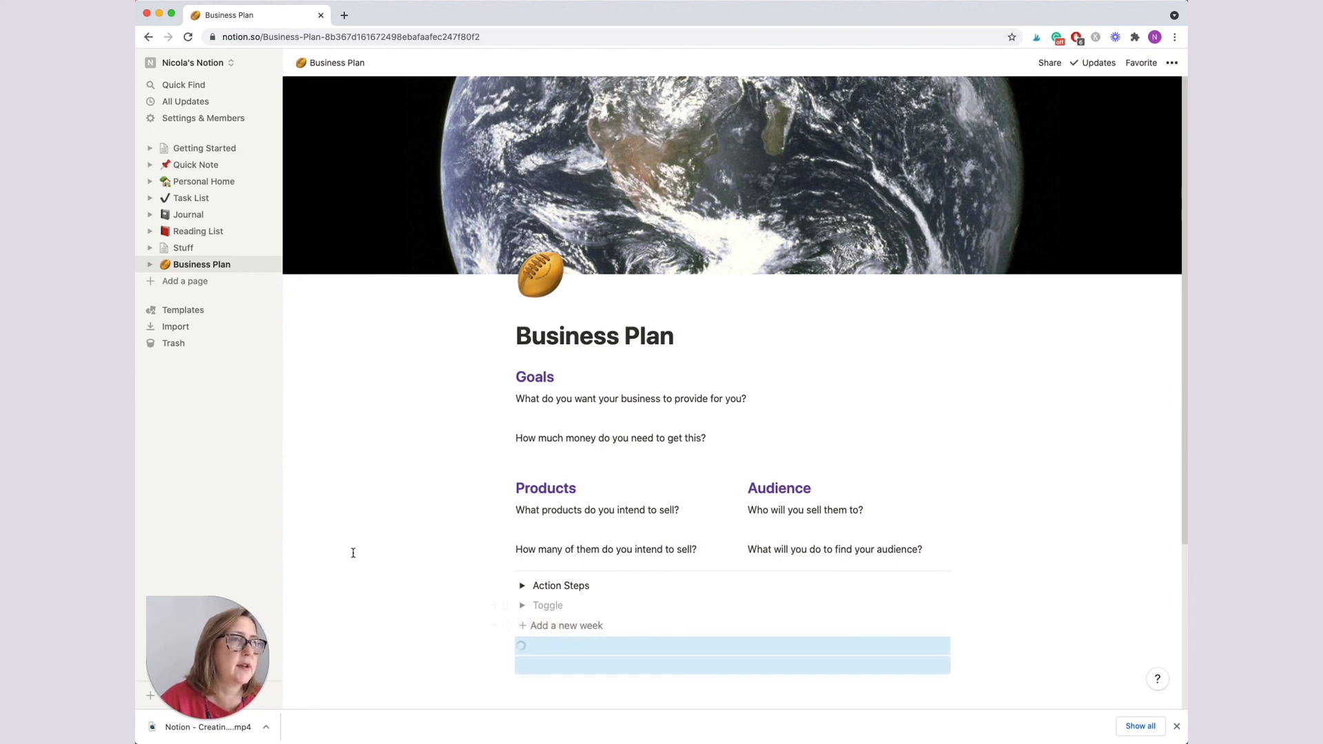